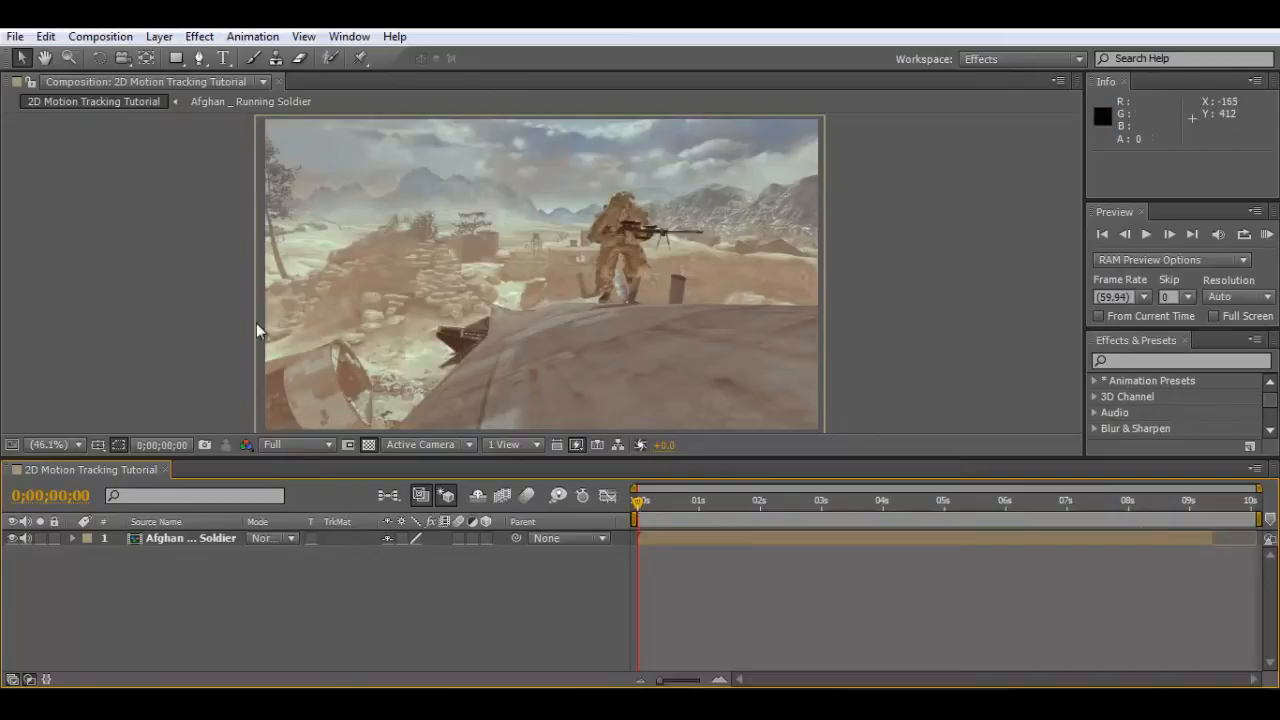
Scrub through the running soldier footage to about 0;00;06;39 and return to the first frame.
{"action": "left_click_drag", "start_coordinate": [636, 508], "coordinate": [917, 494]}
{"action": "left_click", "coordinate": [1020, 495]}
{"action": "left_click", "coordinate": [1045, 505]}
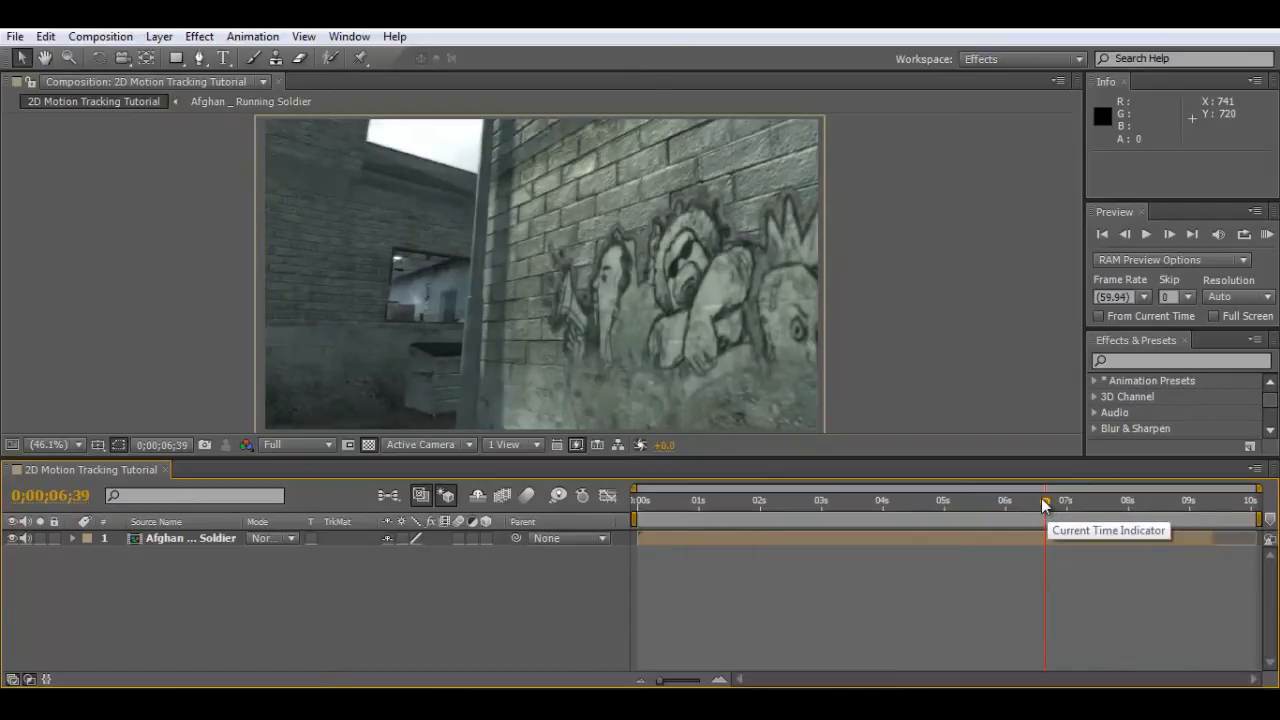
{"action": "left_click_drag", "start_coordinate": [1045, 505], "coordinate": [628, 507]}
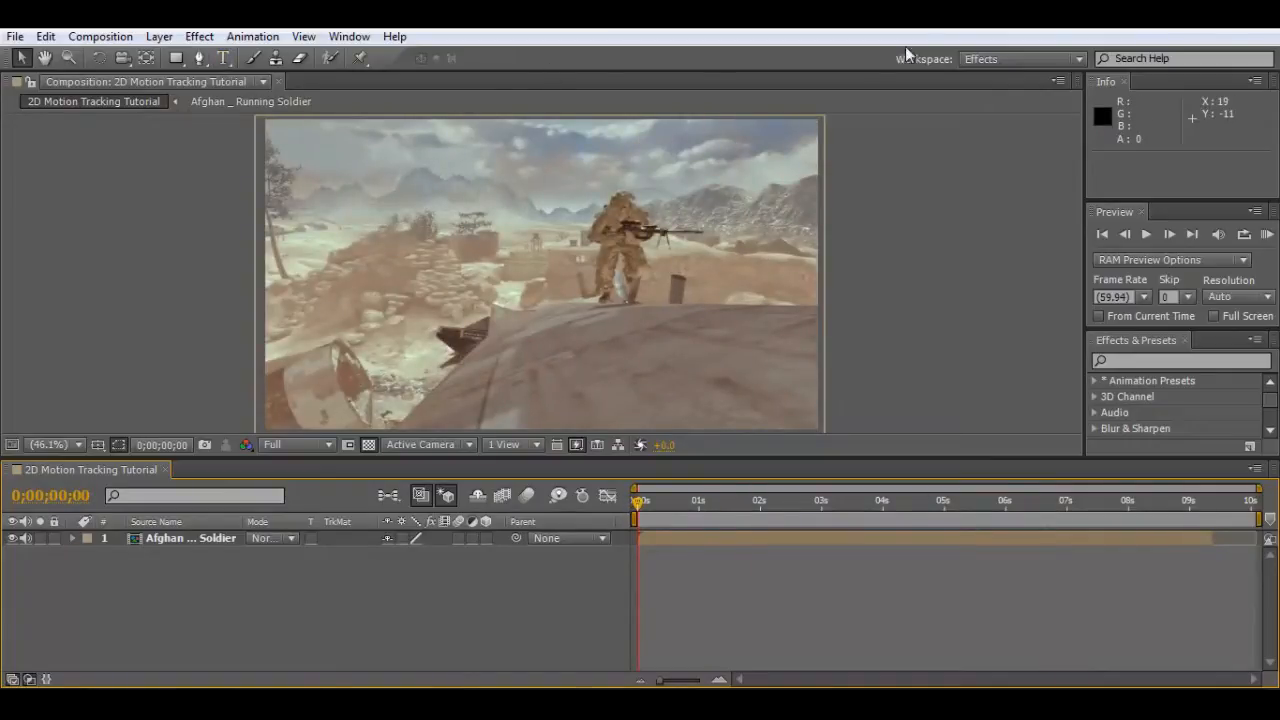
Start a new text layer over the landscape beside the soldier and switch to the Editing workspace.
{"action": "left_click", "coordinate": [223, 57]}
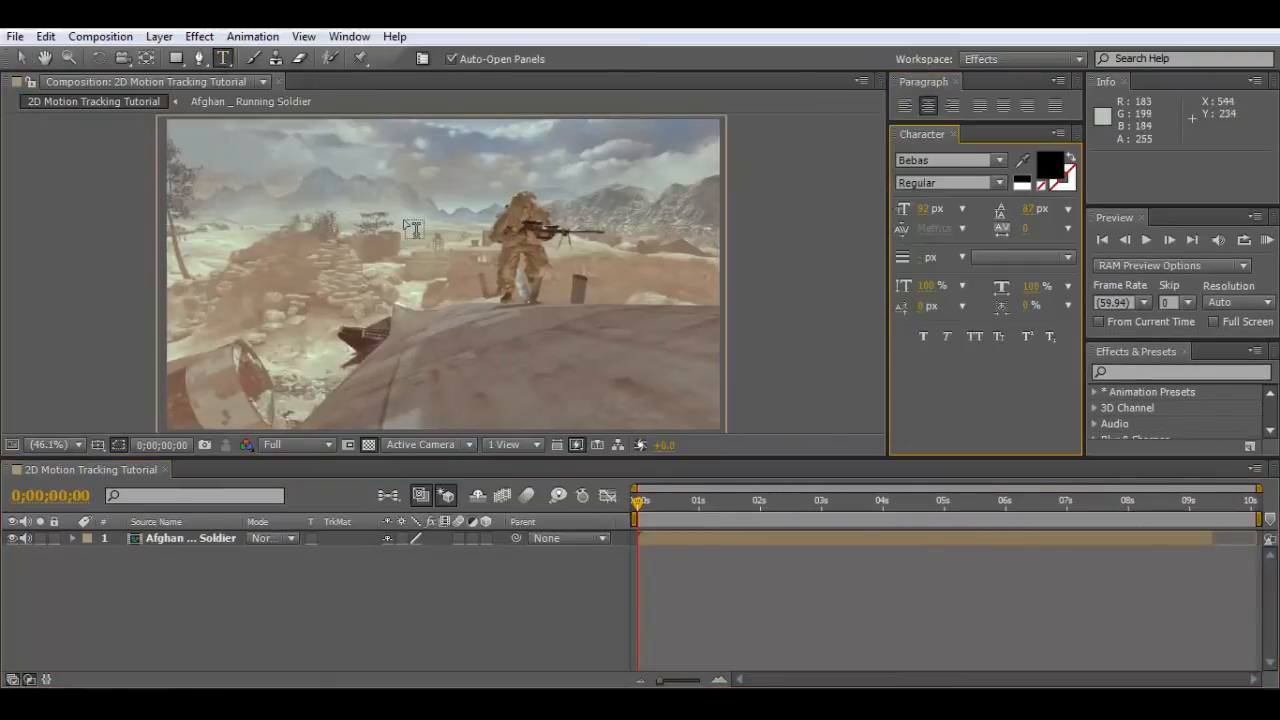
{"action": "left_click", "coordinate": [403, 224]}
{"action": "left_click", "coordinate": [986, 63]}
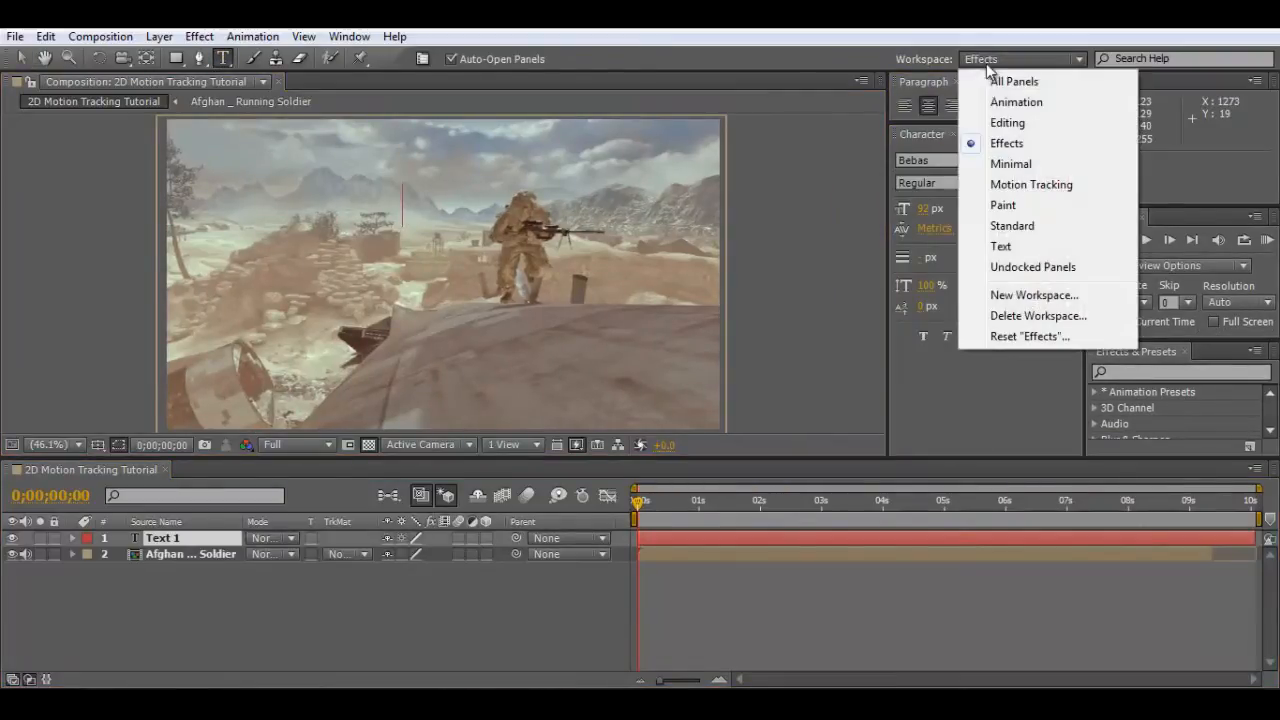
{"action": "left_click", "coordinate": [988, 120]}
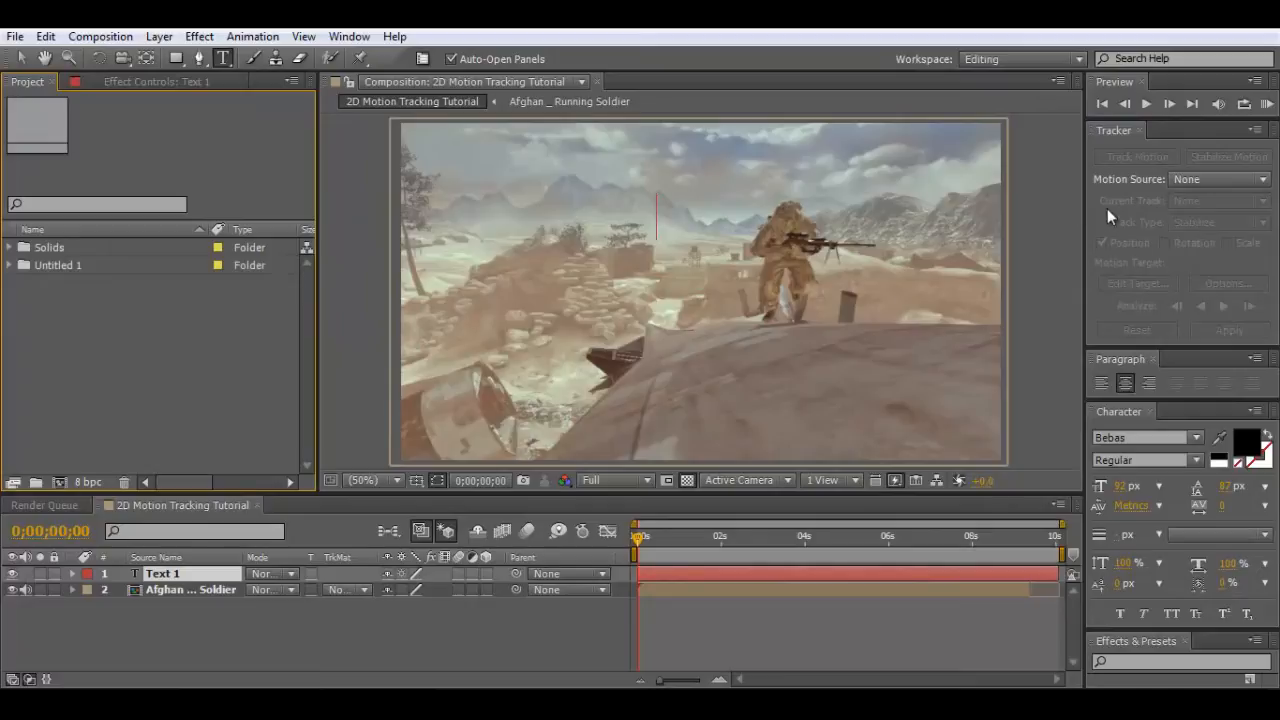
{"action": "left_click_drag", "start_coordinate": [1125, 340], "coordinate": [1124, 230]}
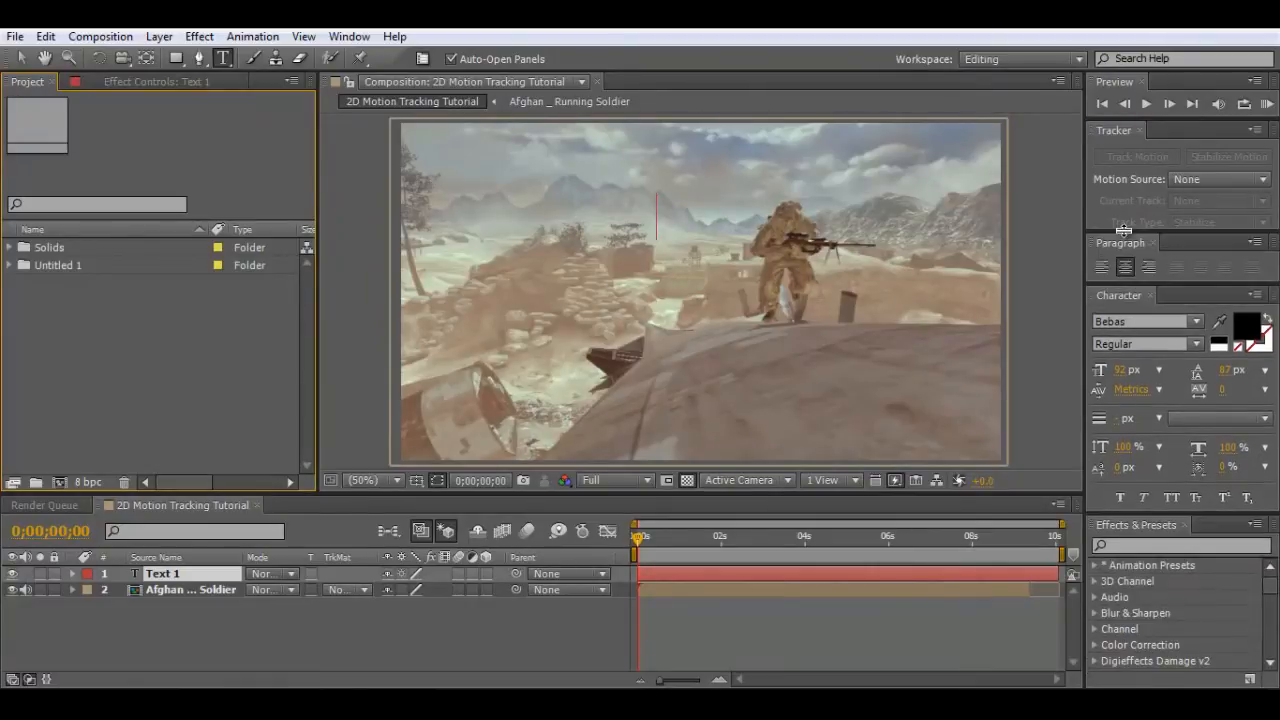
Enter the text "2D MOTION TRACKING" on two lines in the new text layer.
{"action": "left_click", "coordinate": [656, 209]}
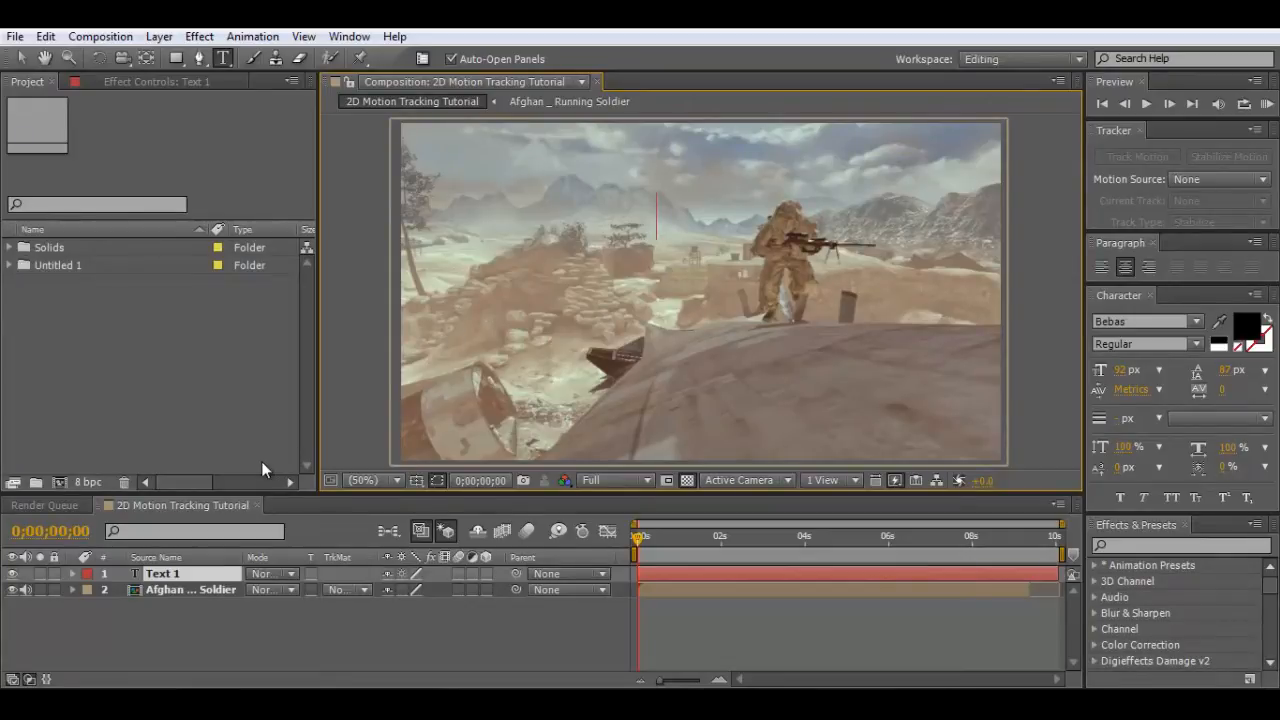
{"action": "type", "text": "2D"}
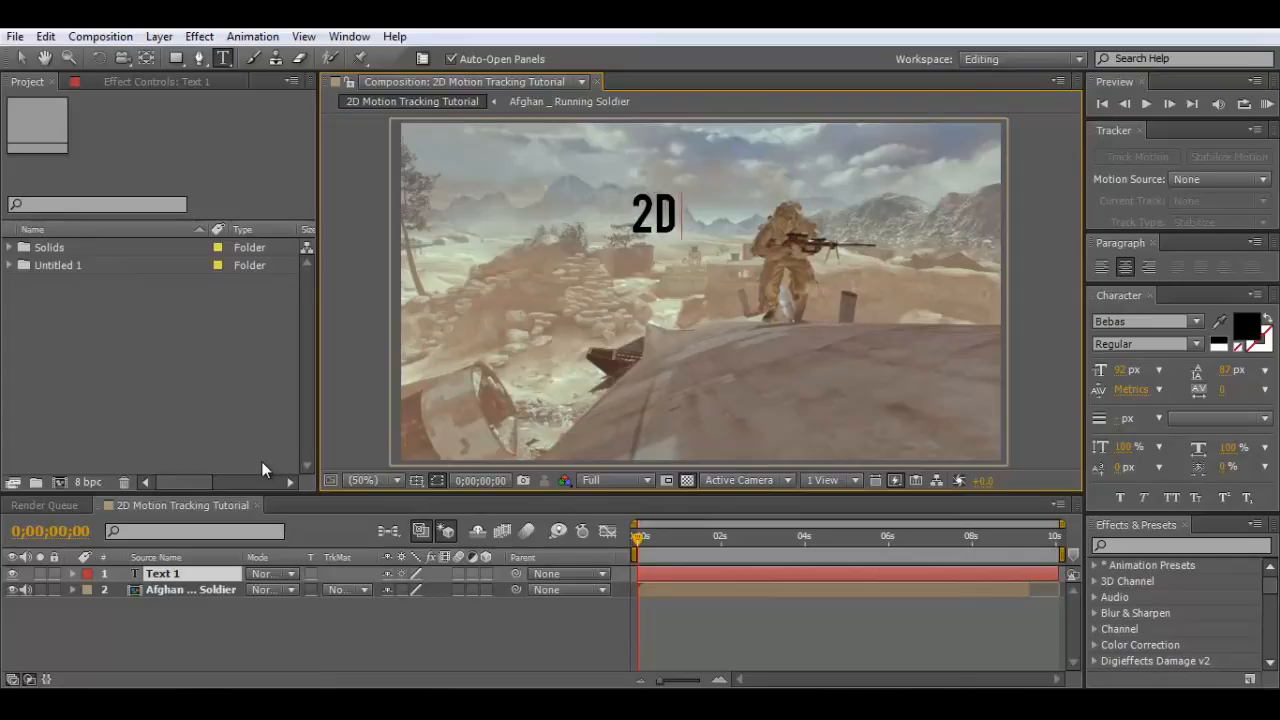
{"action": "type", "text": "MOTI"}
{"action": "key", "text": "BackSpace"}
{"action": "key", "text": "BackSpace"}
{"action": "type", "text": "TION"}
{"action": "type", "text": "TRACKIN"}
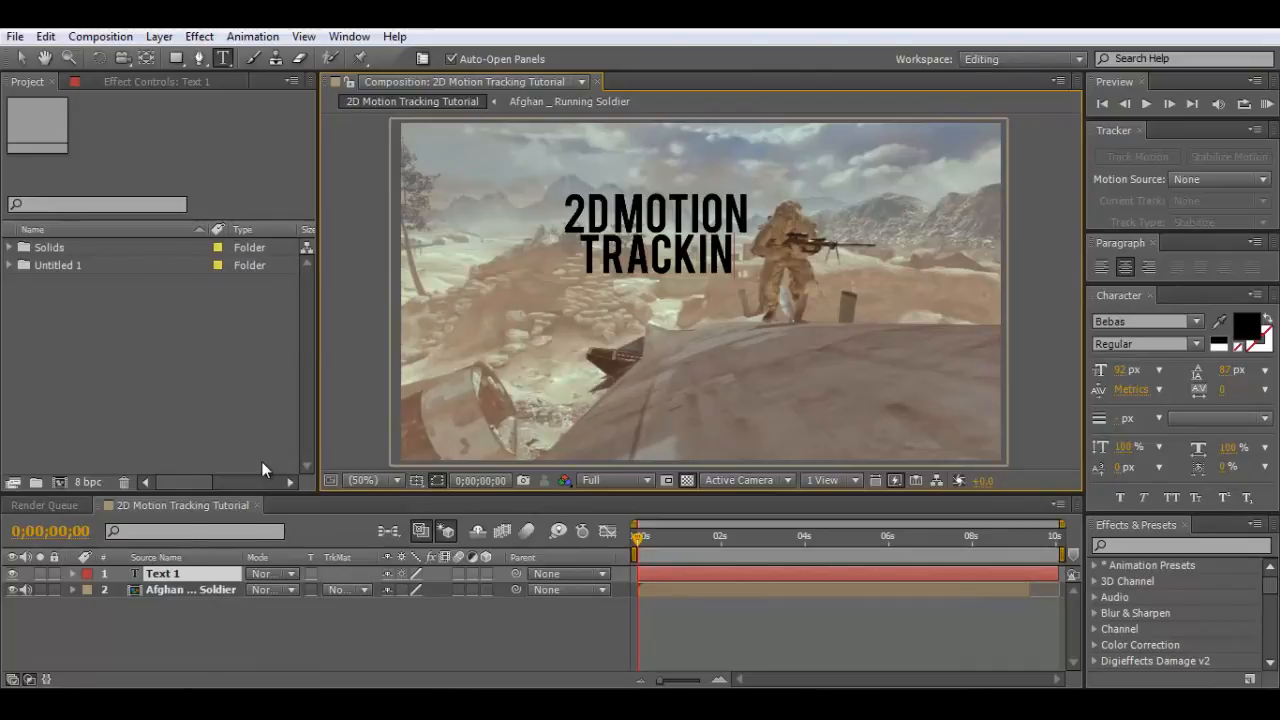
{"action": "type", "text": "K"}
{"action": "key", "text": "BackSpace"}
{"action": "type", "text": "G"}
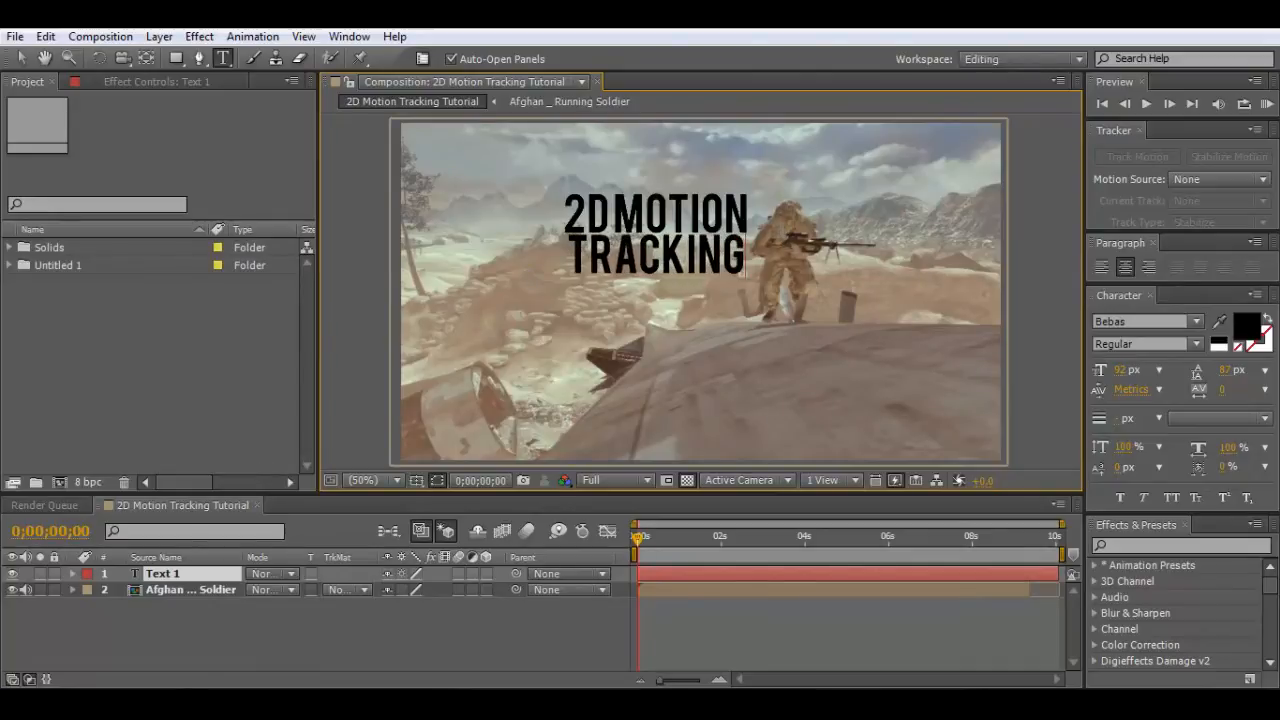
Scale the text layer down to 70% and move it close beside the soldier.
{"action": "left_click_drag", "start_coordinate": [740, 157], "coordinate": [741, 167]}
{"action": "left_click", "coordinate": [295, 575]}
{"action": "key", "text": "s"}
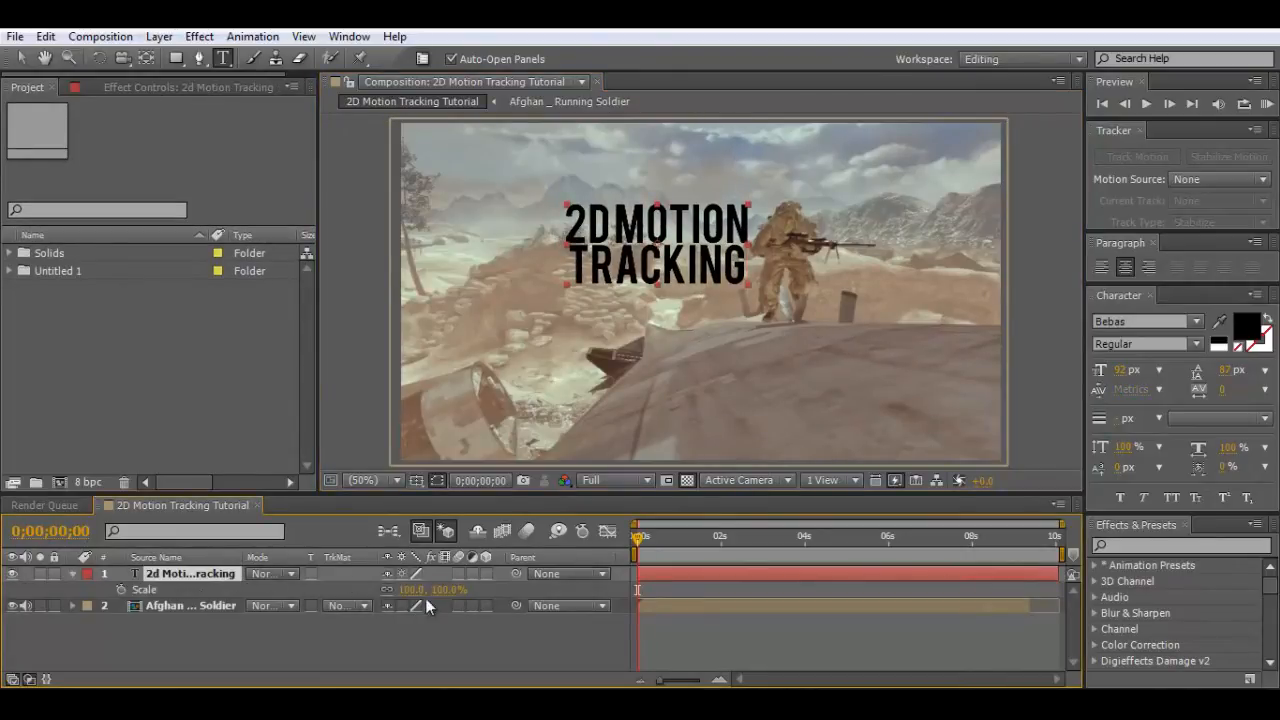
{"action": "left_click_drag", "start_coordinate": [437, 589], "coordinate": [421, 592]}
{"action": "left_click", "coordinate": [21, 57]}
{"action": "left_click_drag", "start_coordinate": [695, 234], "coordinate": [718, 234]}
{"action": "left_click", "coordinate": [944, 299]}
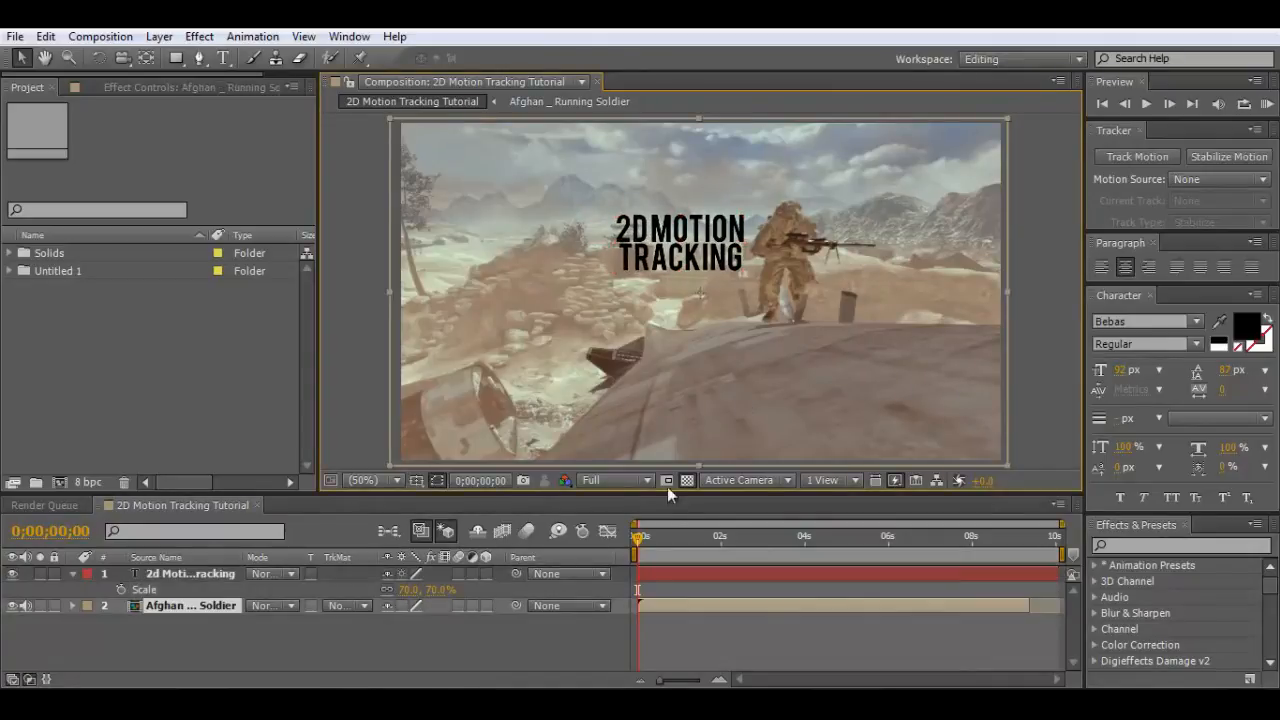
Collapse the text layer's expanded properties in the timeline.
{"action": "left_click_drag", "start_coordinate": [677, 537], "coordinate": [600, 563]}
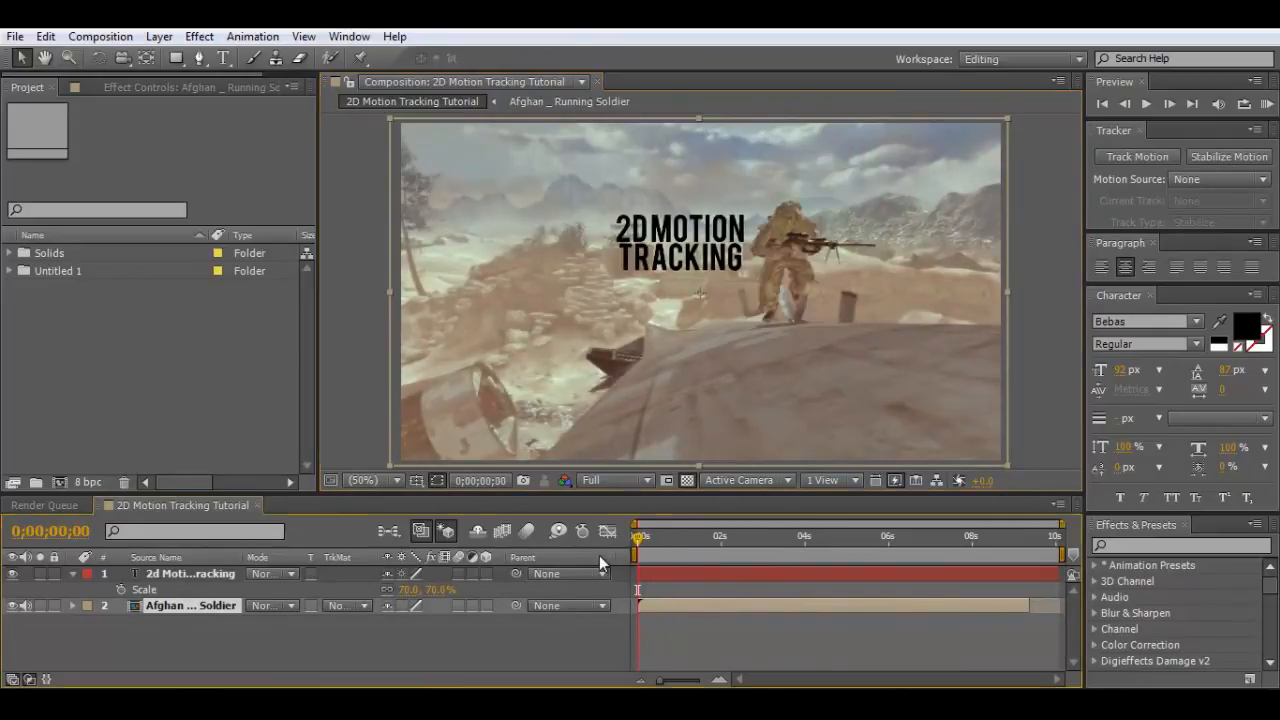
{"action": "left_click", "coordinate": [1036, 321]}
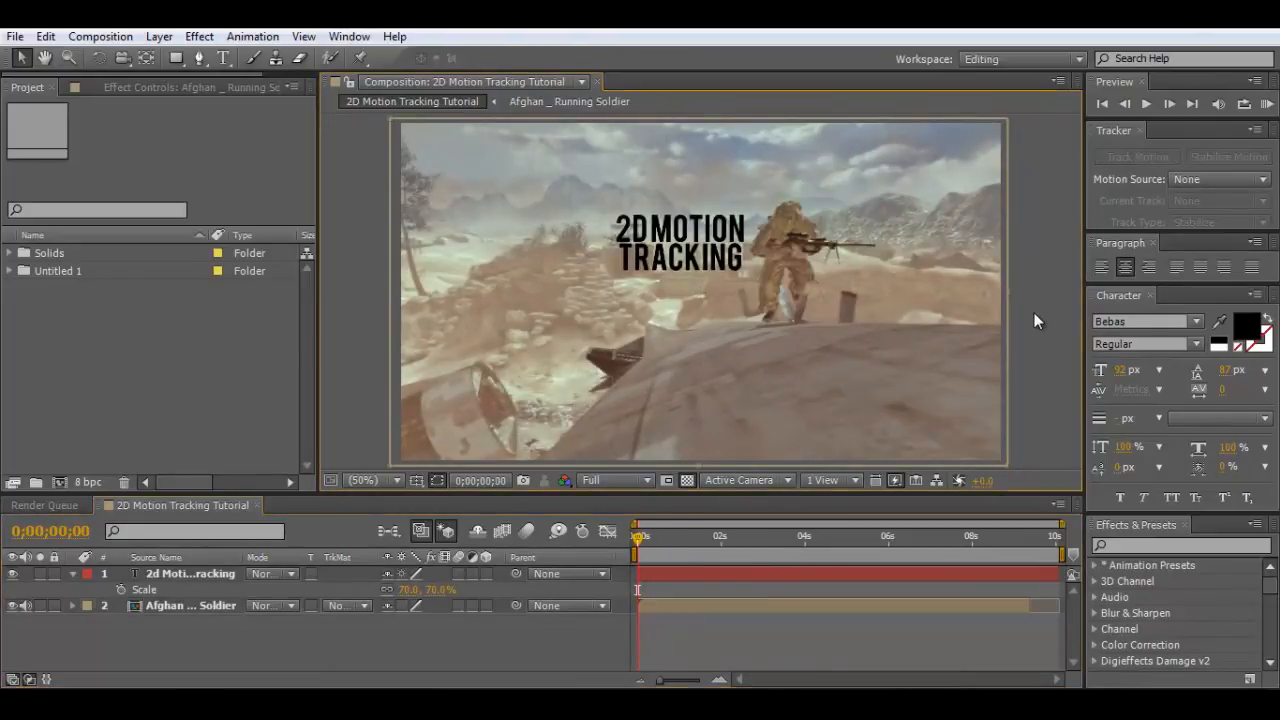
{"action": "left_click", "coordinate": [204, 603]}
{"action": "left_click", "coordinate": [71, 574]}
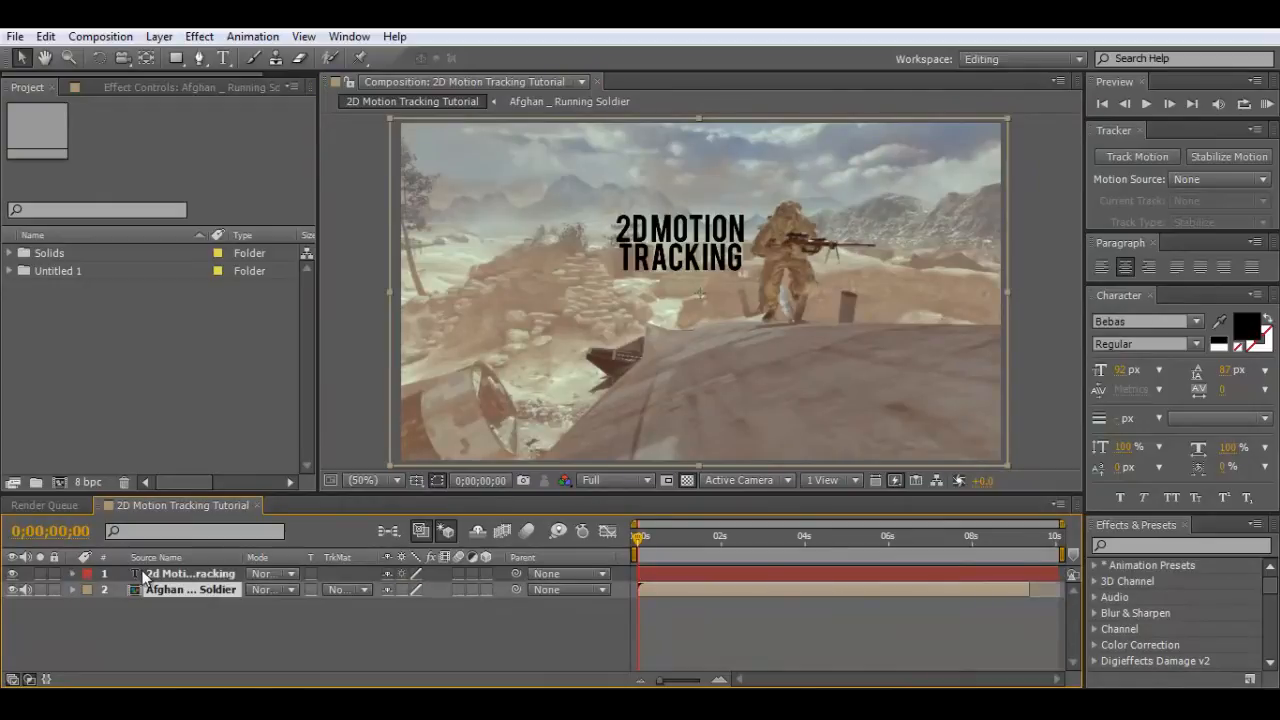
{"action": "left_click", "coordinate": [178, 575]}
{"action": "left_click", "coordinate": [185, 590]}
{"action": "left_click", "coordinate": [188, 577]}
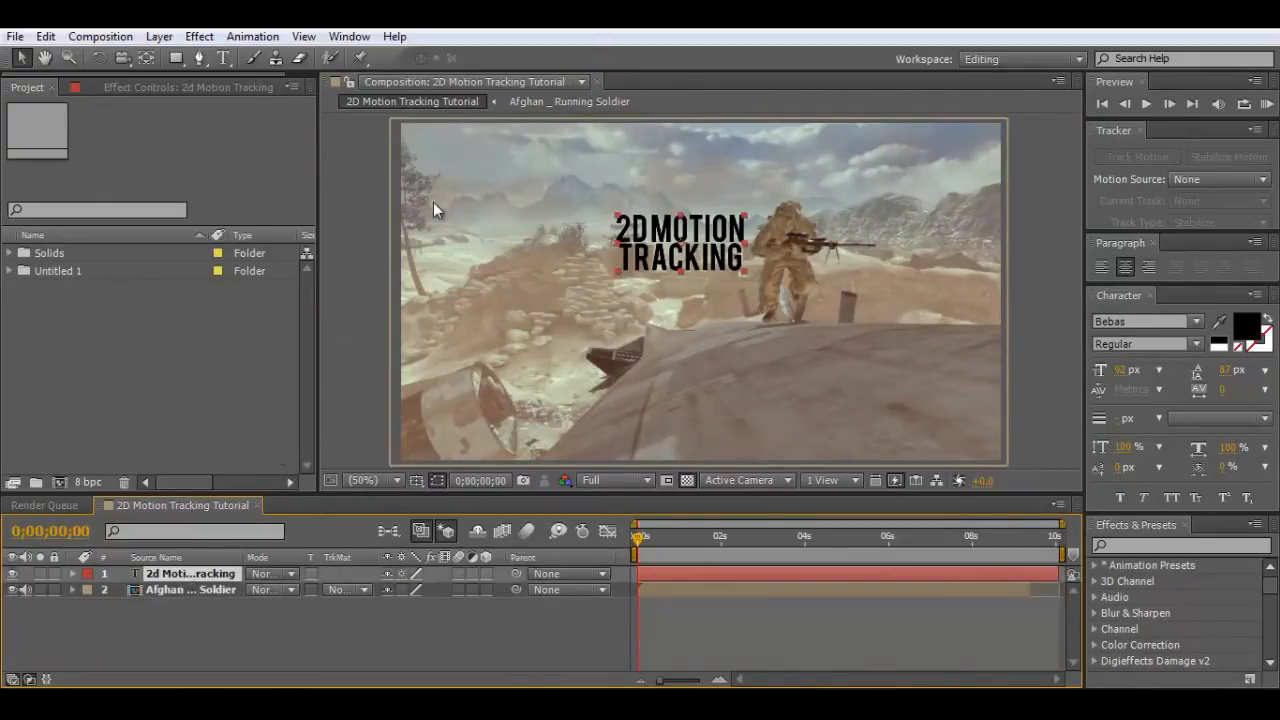
{"action": "left_click", "coordinate": [200, 592]}
{"action": "left_click", "coordinate": [160, 37]}
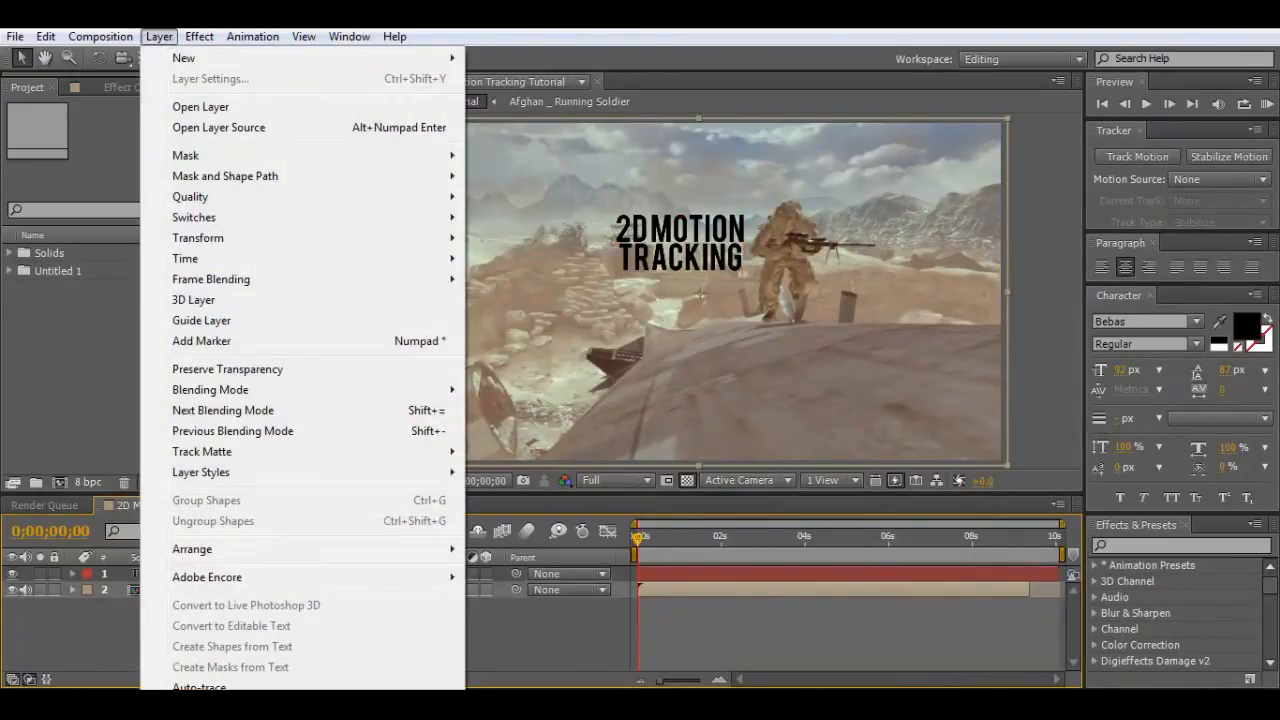
{"action": "left_click", "coordinate": [208, 707]}
{"action": "right_click", "coordinate": [200, 706]}
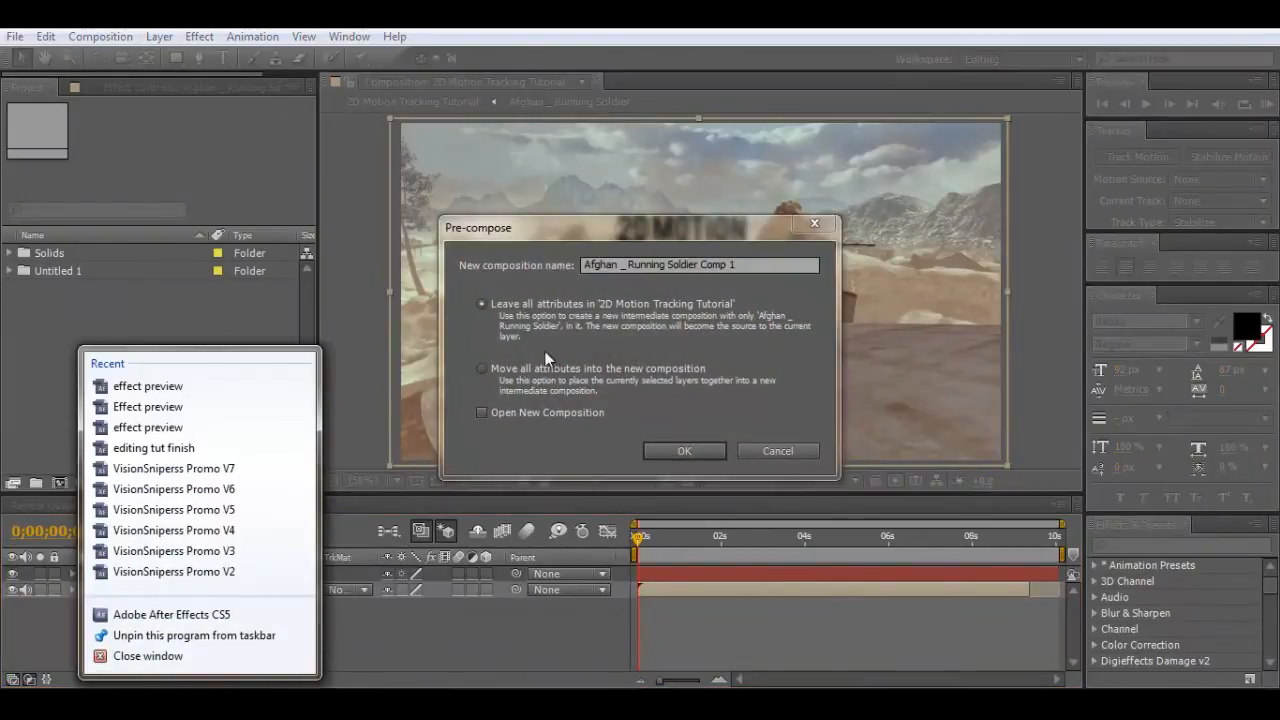
{"action": "left_click", "coordinate": [482, 374]}
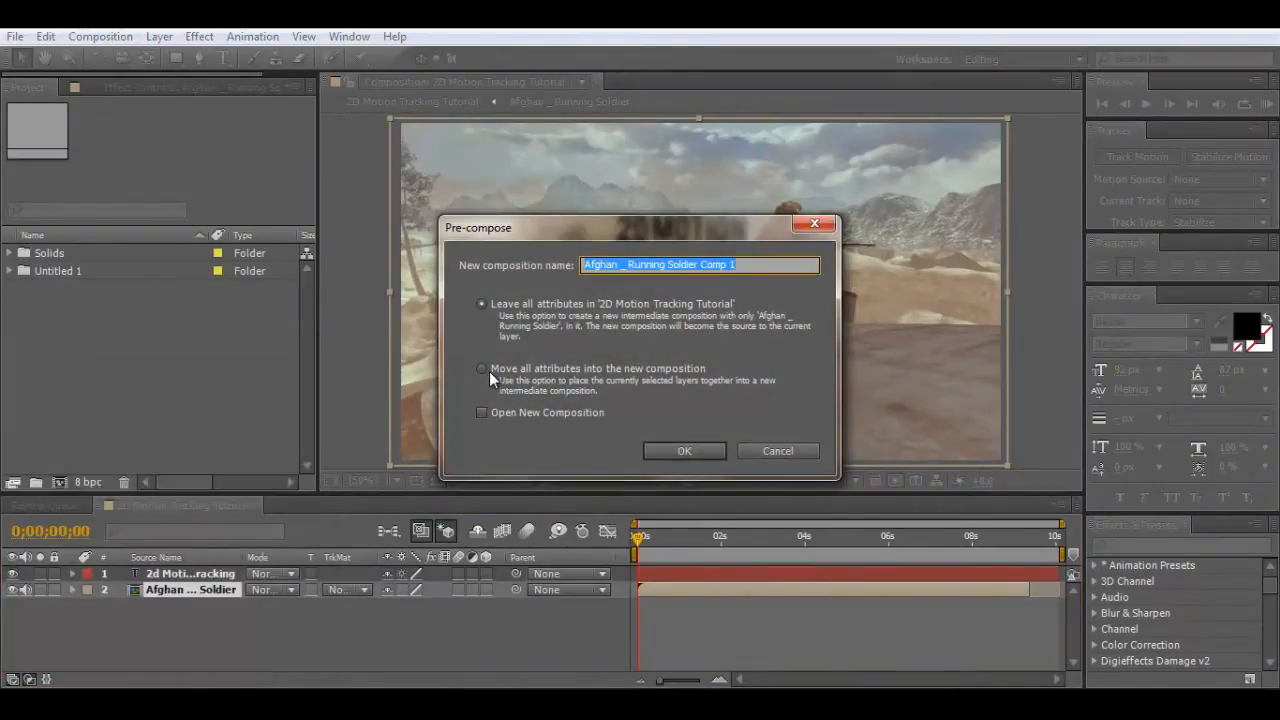
{"action": "left_click", "coordinate": [489, 370]}
{"action": "left_click", "coordinate": [785, 450]}
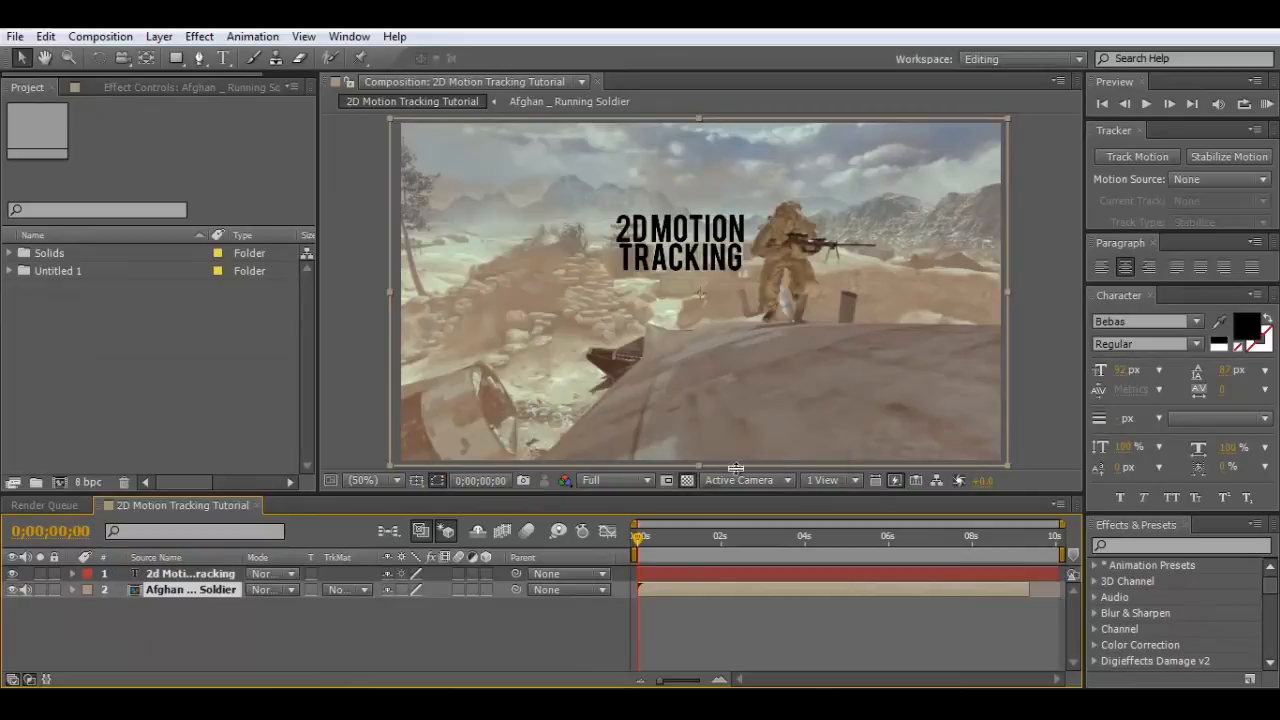
Return to the first frame and switch to the Motion Tracking workspace.
{"action": "left_click", "coordinate": [642, 538]}
{"action": "left_click_drag", "start_coordinate": [642, 538], "coordinate": [624, 543]}
{"action": "left_click", "coordinate": [1033, 60]}
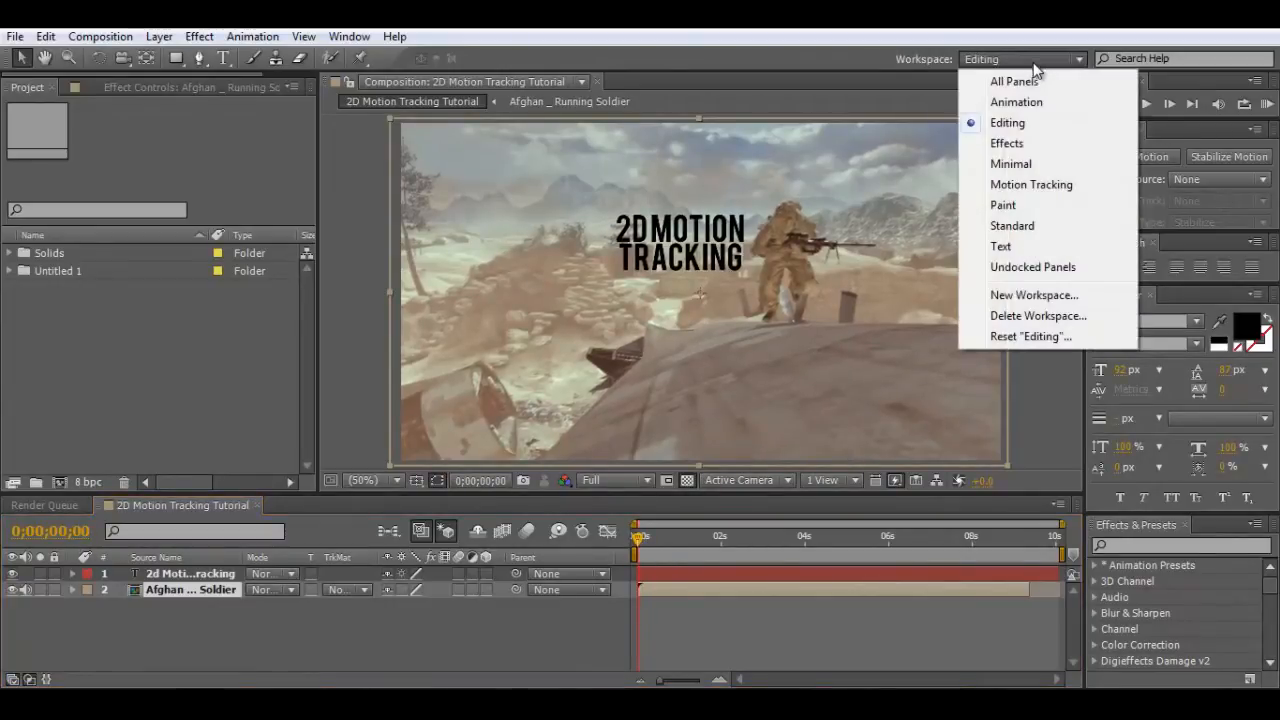
{"action": "left_click", "coordinate": [1031, 185]}
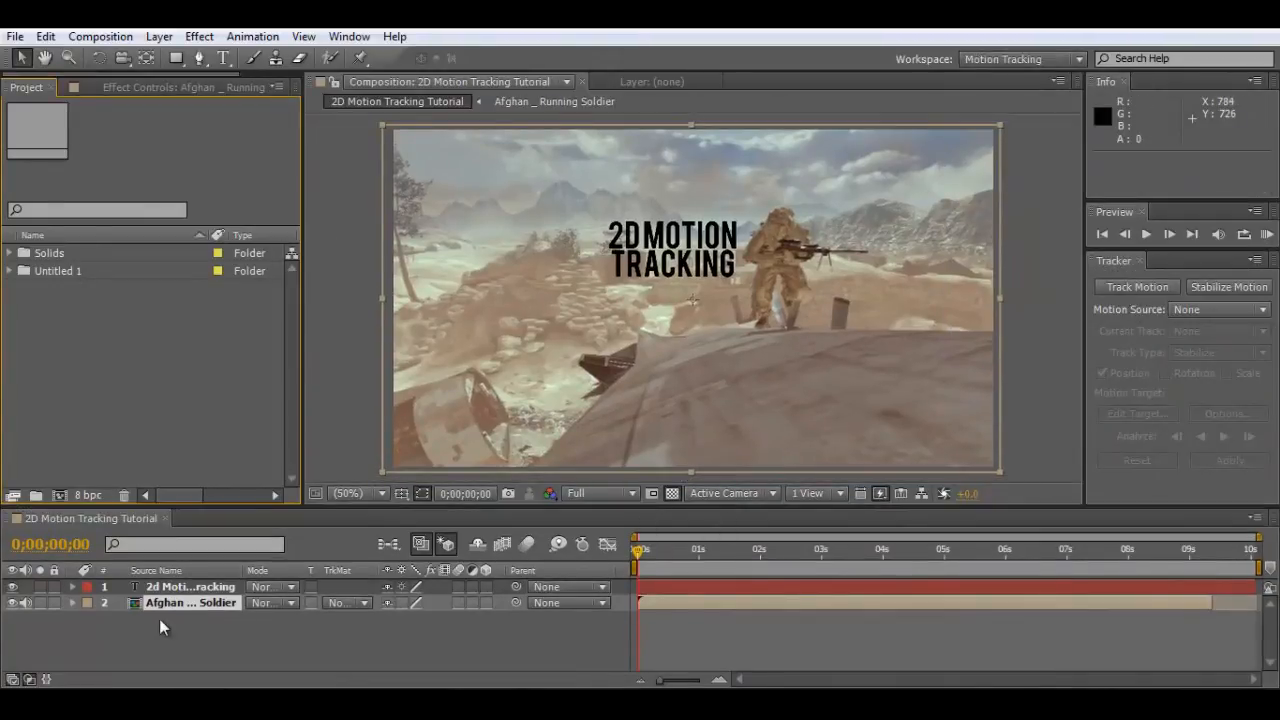
Add a null object to the composition.
{"action": "left_click", "coordinate": [159, 36]}
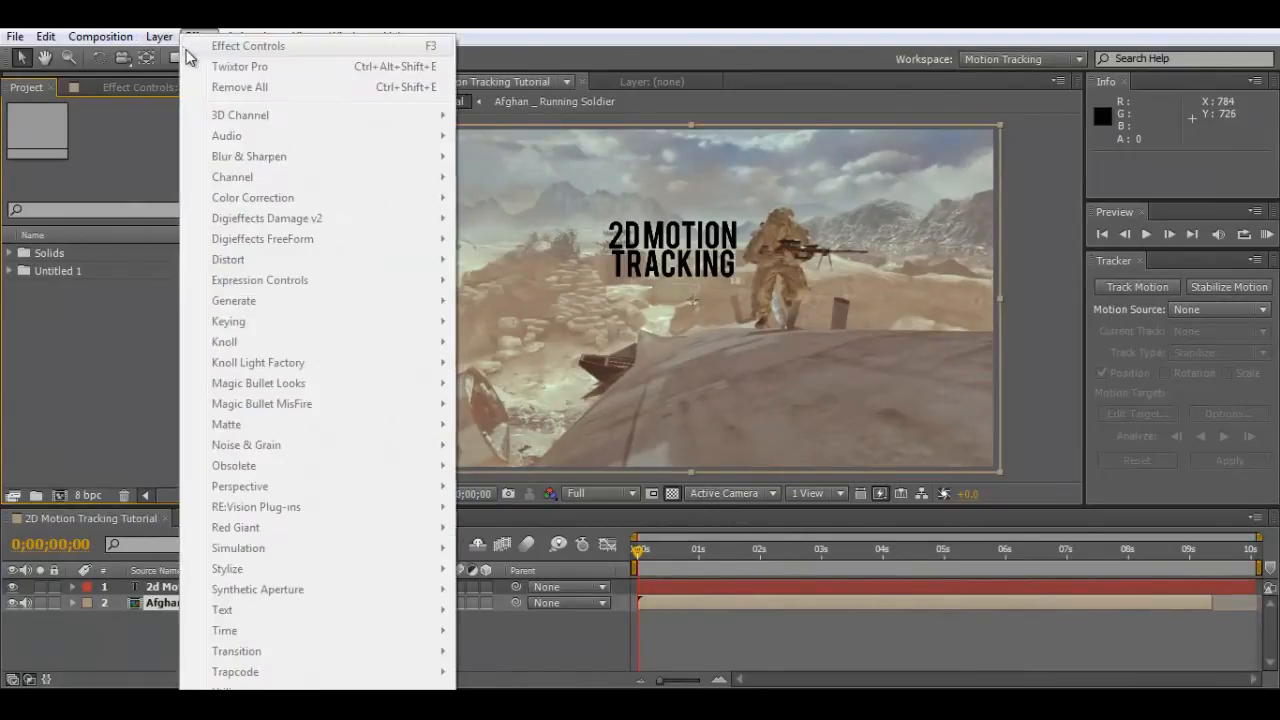
{"action": "left_click", "coordinate": [108, 643]}
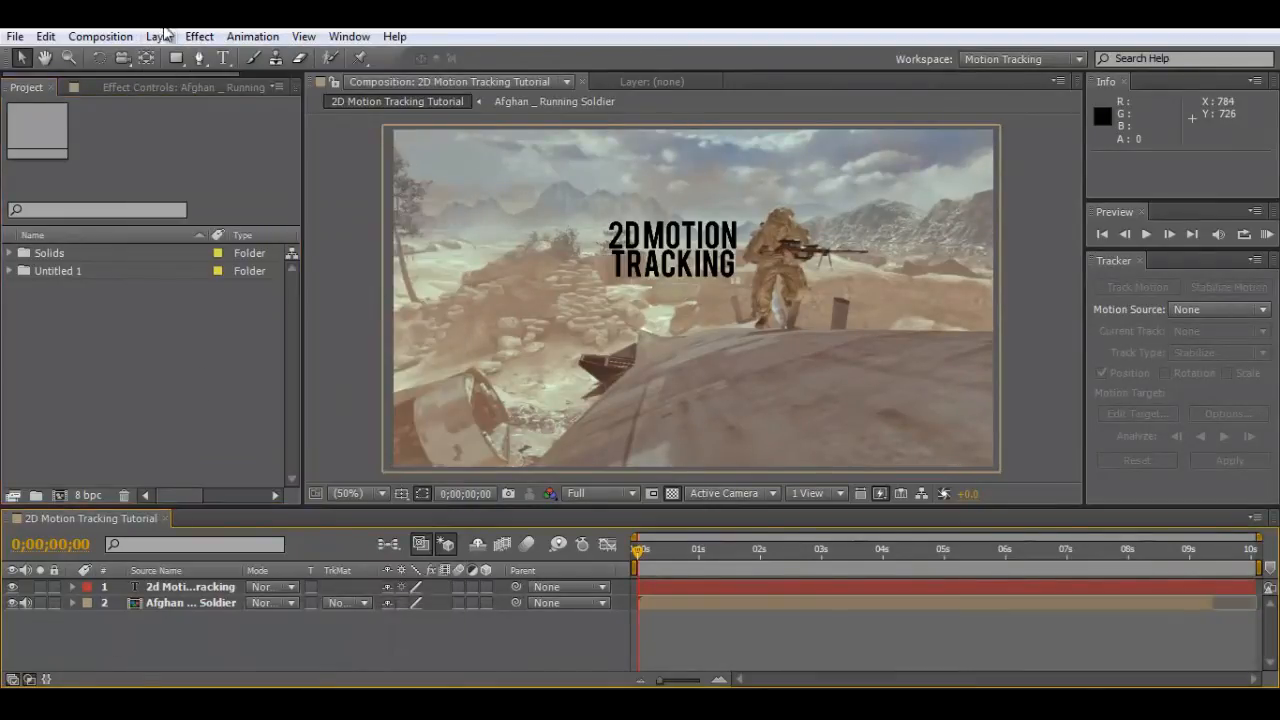
{"action": "left_click", "coordinate": [159, 36]}
{"action": "mouse_move", "coordinate": [172, 58]}
{"action": "left_click", "coordinate": [538, 141]}
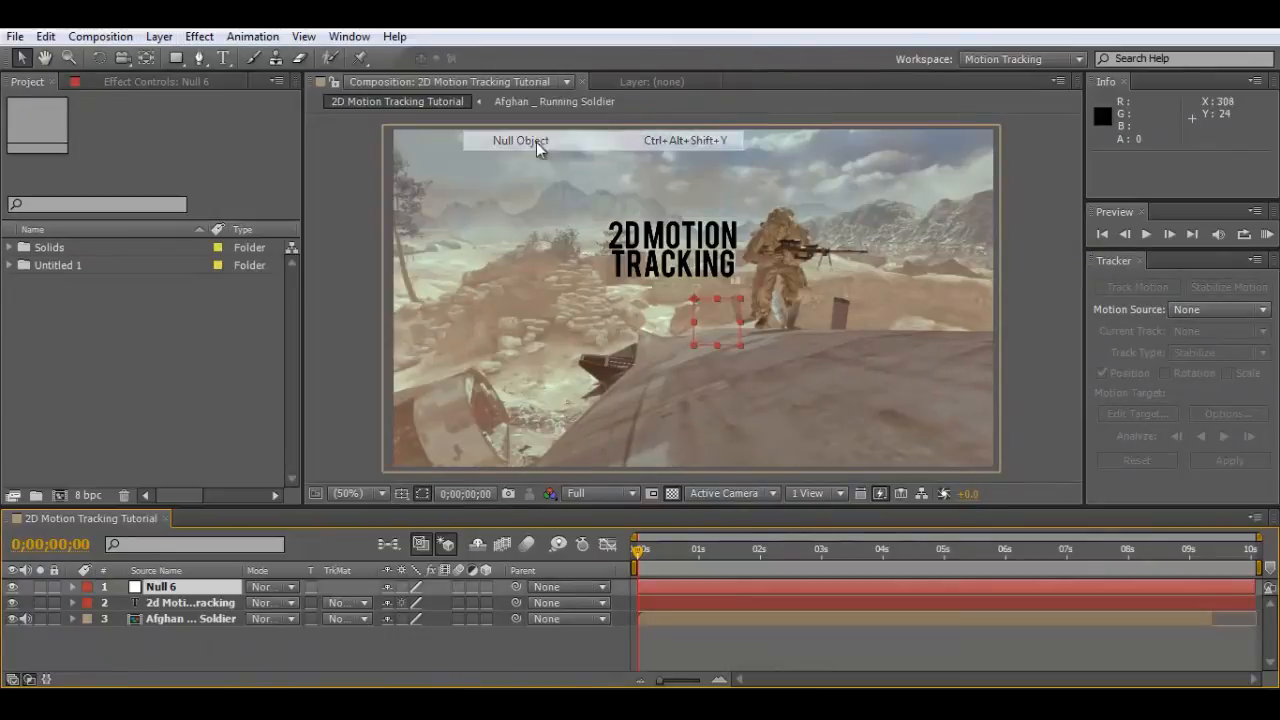
Start Track Motion on the Afghan _ Running Soldier layer and place the track point on the soldier's lower leg.
{"action": "left_click", "coordinate": [182, 622]}
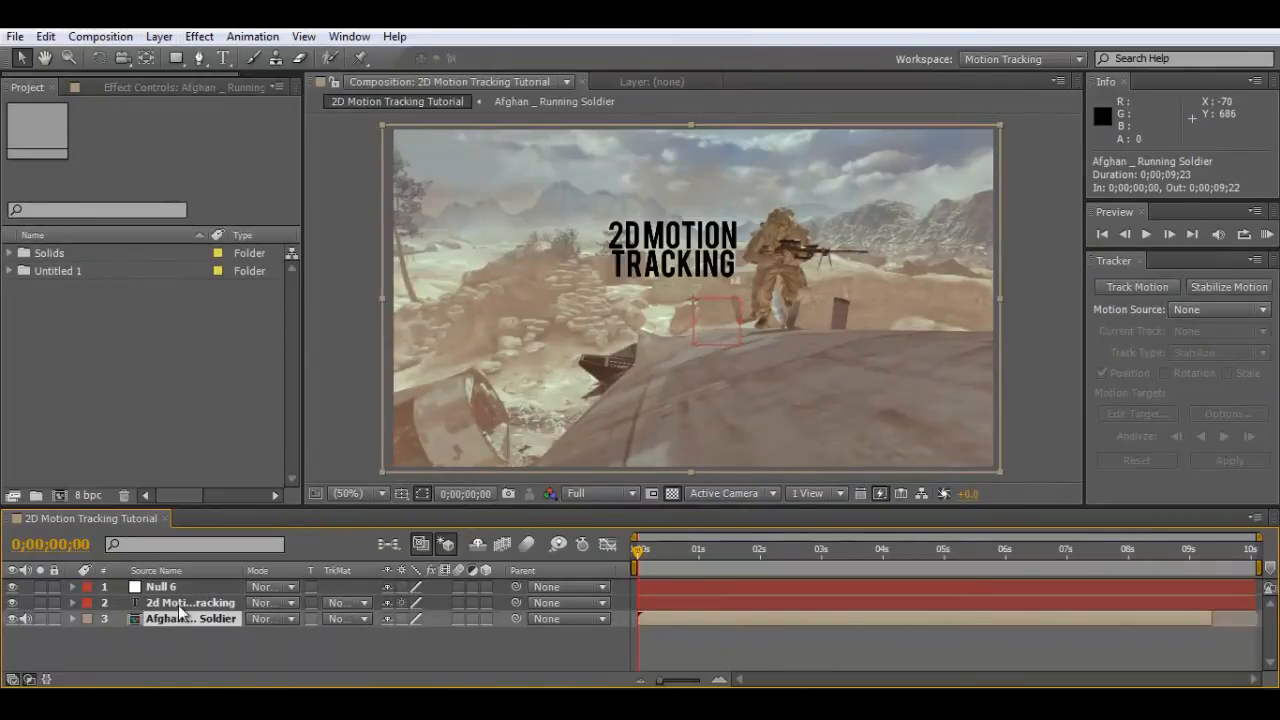
{"action": "left_click", "coordinate": [1142, 286]}
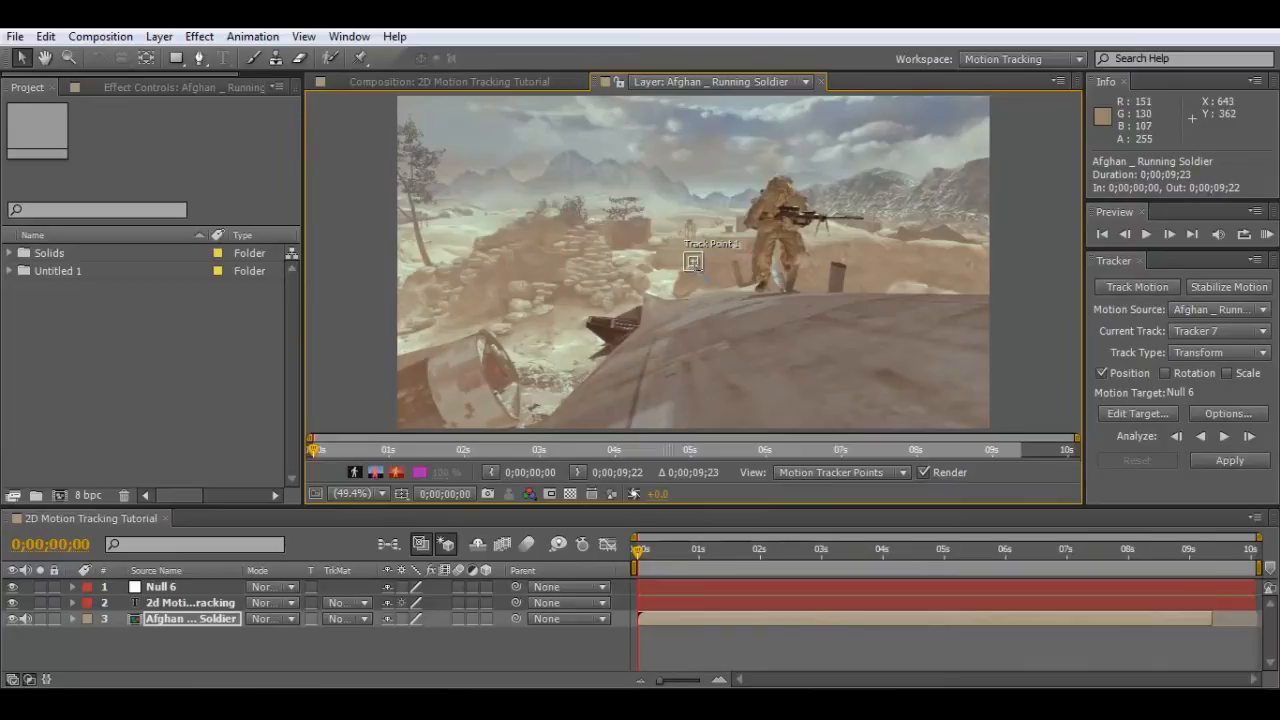
{"action": "left_click_drag", "start_coordinate": [693, 262], "coordinate": [756, 273]}
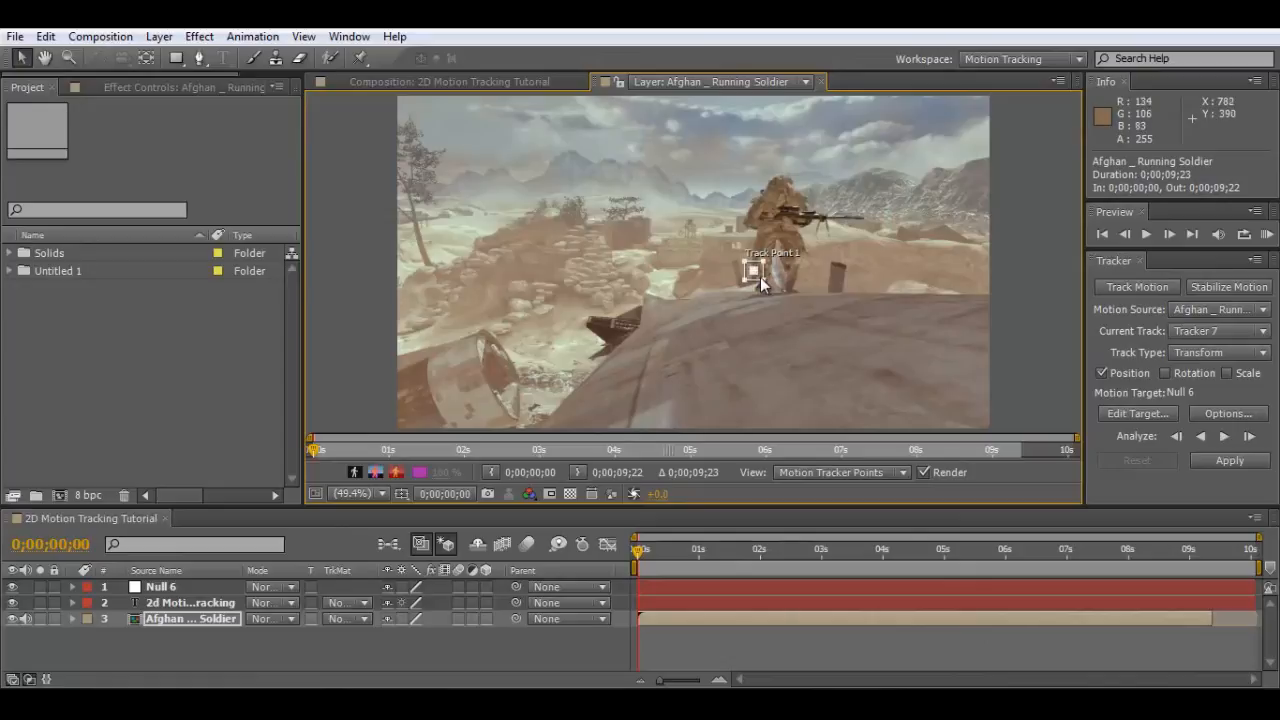
{"action": "left_click_drag", "start_coordinate": [758, 281], "coordinate": [768, 286]}
Set the tracker's motion target to the Null 6 layer.
{"action": "left_click", "coordinate": [174, 624]}
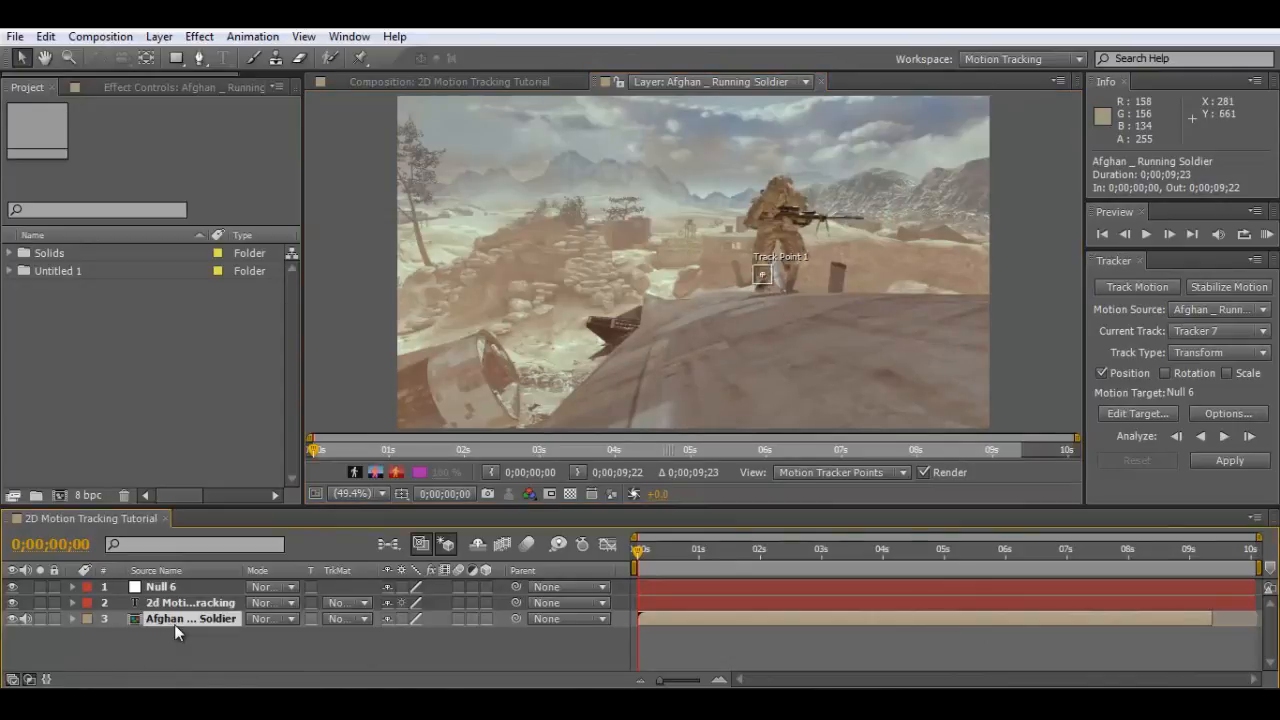
{"action": "left_click", "coordinate": [1137, 413]}
{"action": "left_click", "coordinate": [706, 330]}
{"action": "left_click", "coordinate": [685, 353]}
{"action": "left_click", "coordinate": [671, 408]}
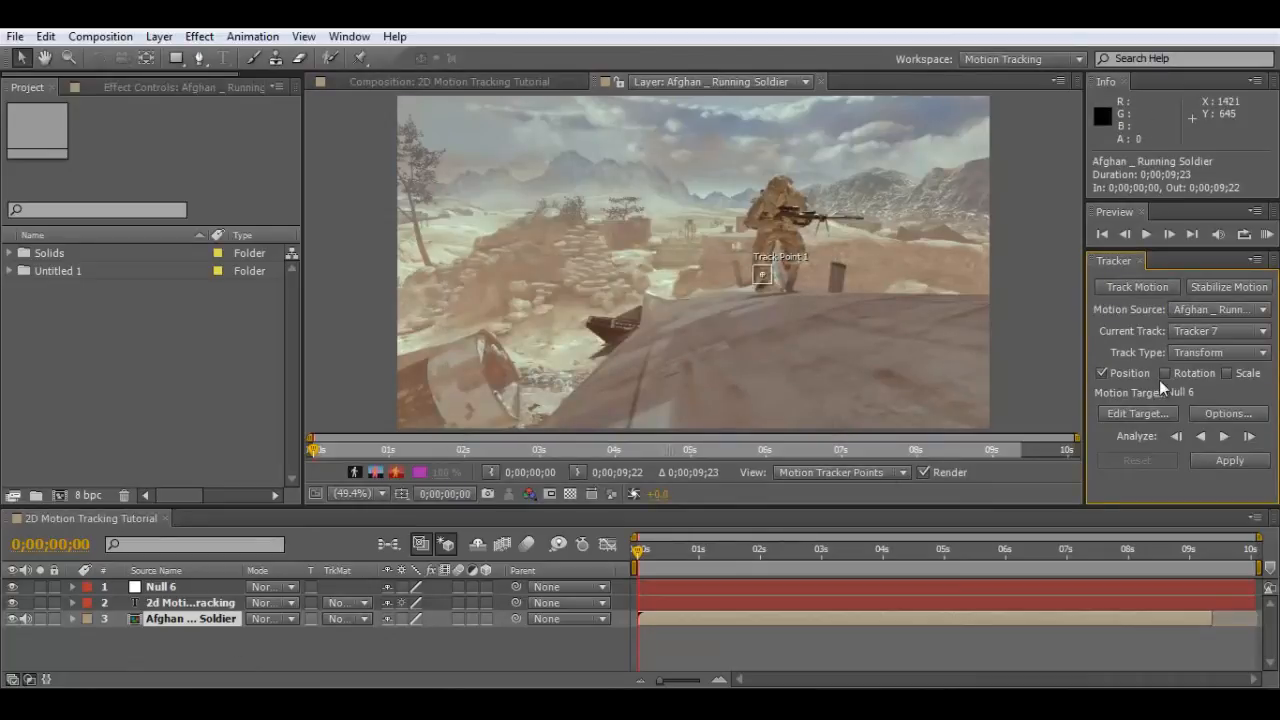
Move the track point up to the rear edge of the soldier's thigh and analyze forward from the first frame to 0;00;03;47.
{"action": "left_click_drag", "start_coordinate": [639, 553], "coordinate": [621, 557]}
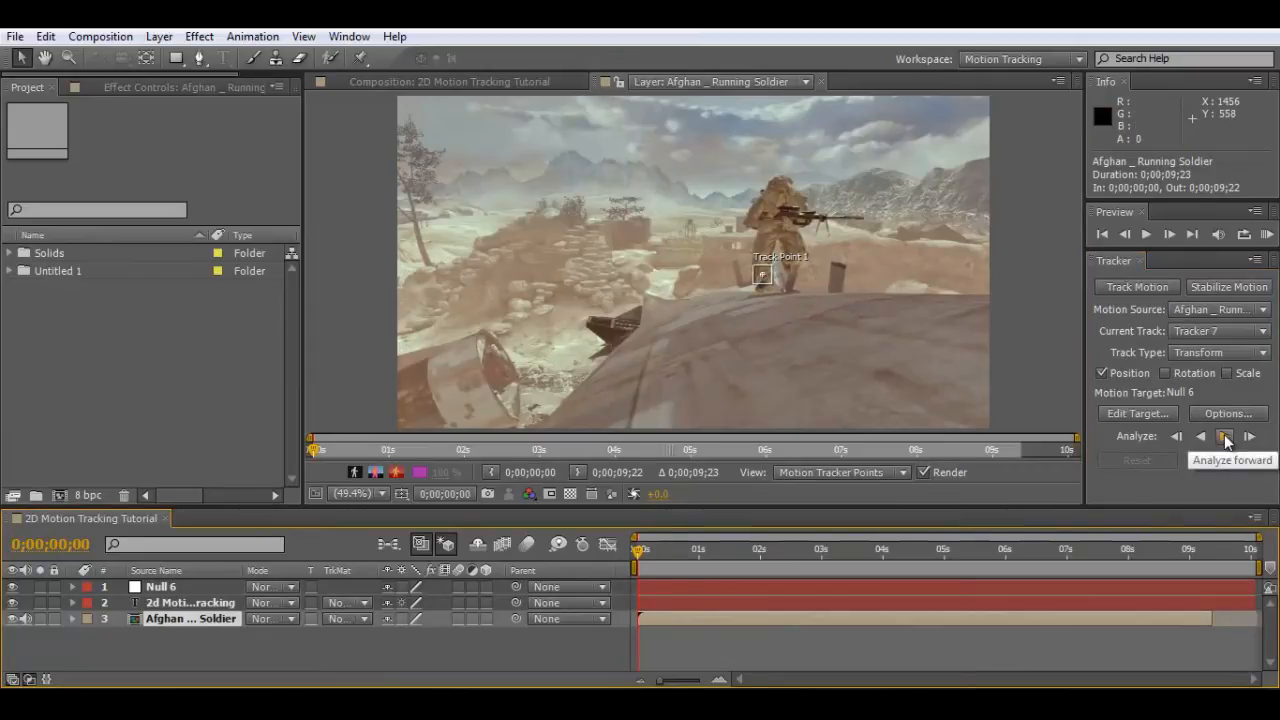
{"action": "left_click_drag", "start_coordinate": [762, 274], "coordinate": [758, 240]}
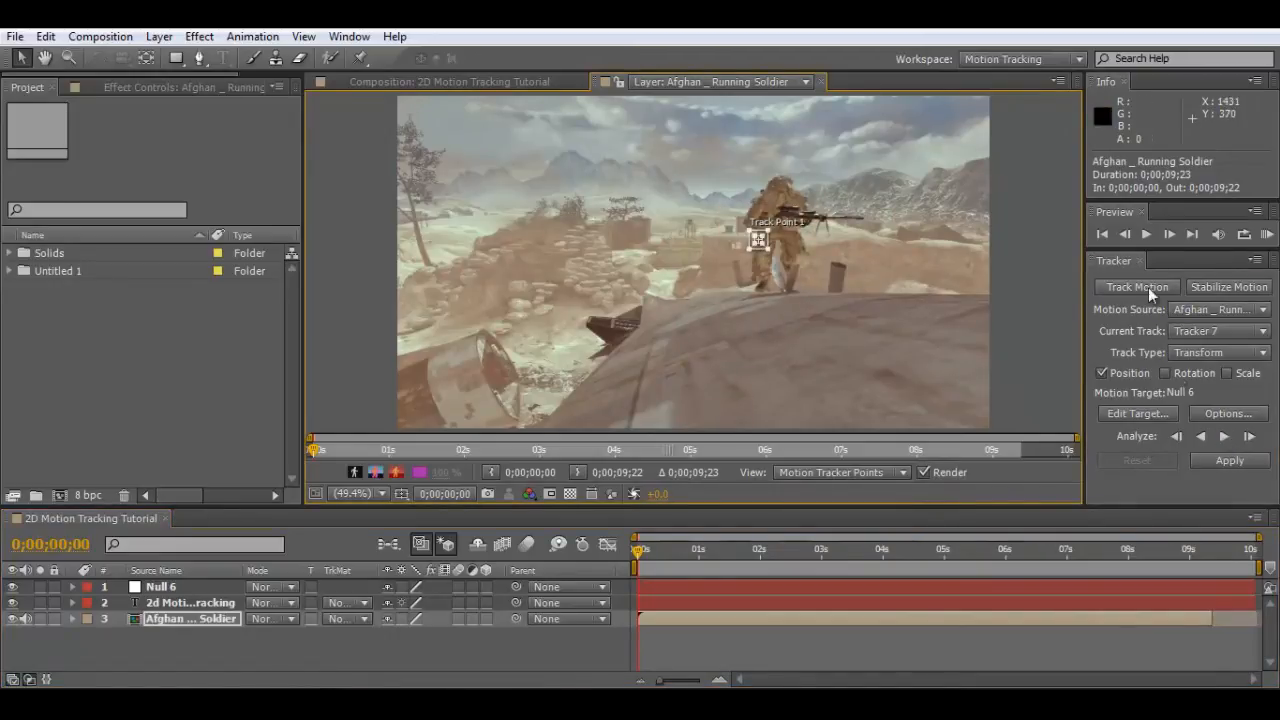
{"action": "left_click", "coordinate": [1224, 439]}
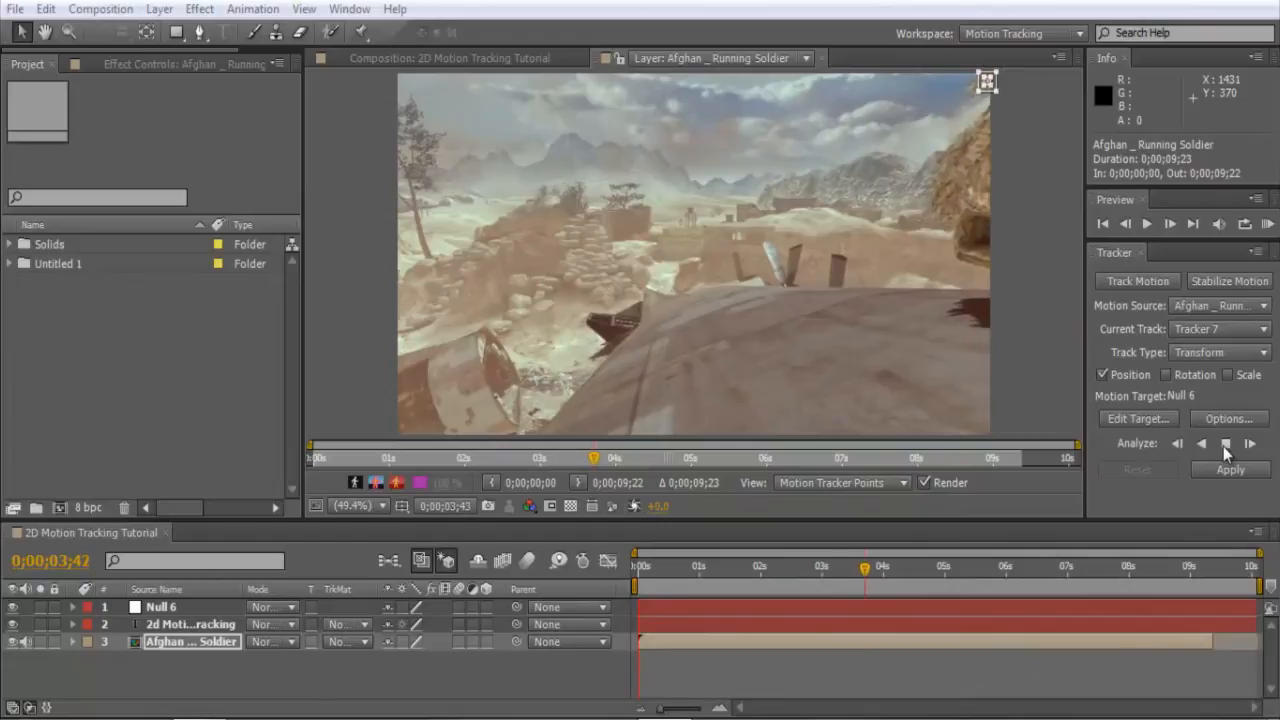
{"action": "left_click", "coordinate": [1225, 443]}
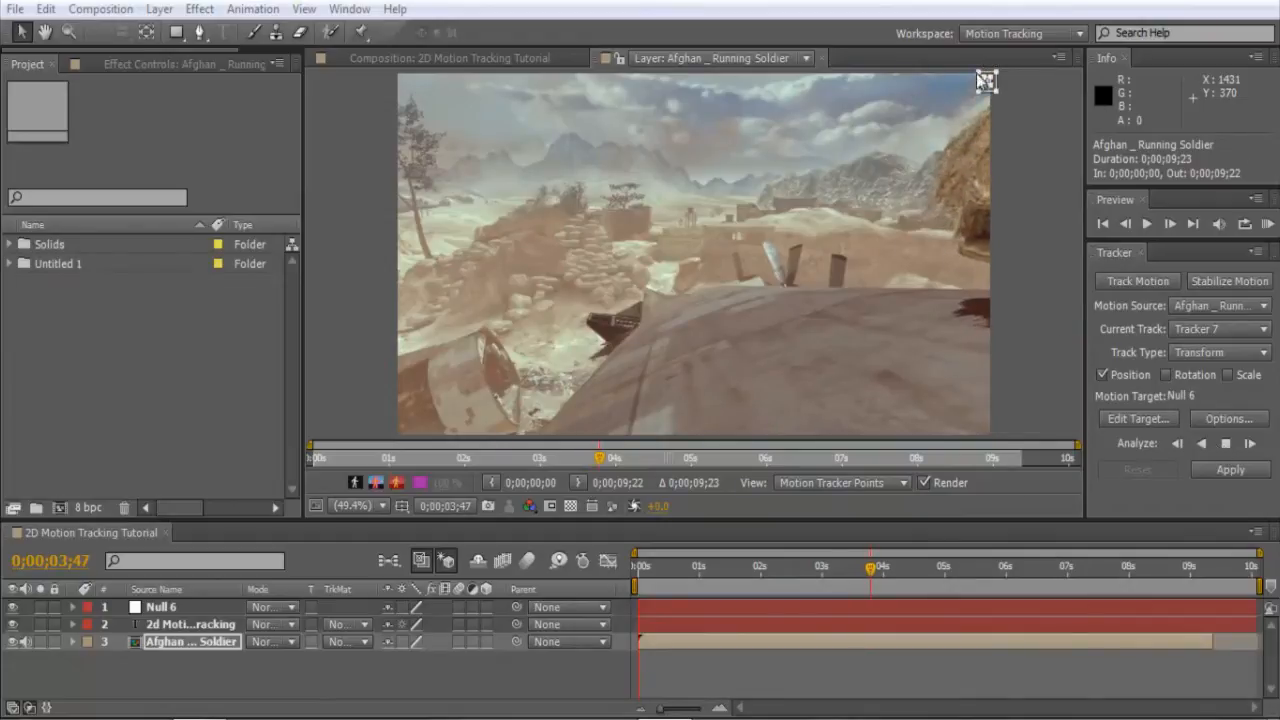
{"action": "left_click", "coordinate": [1226, 444]}
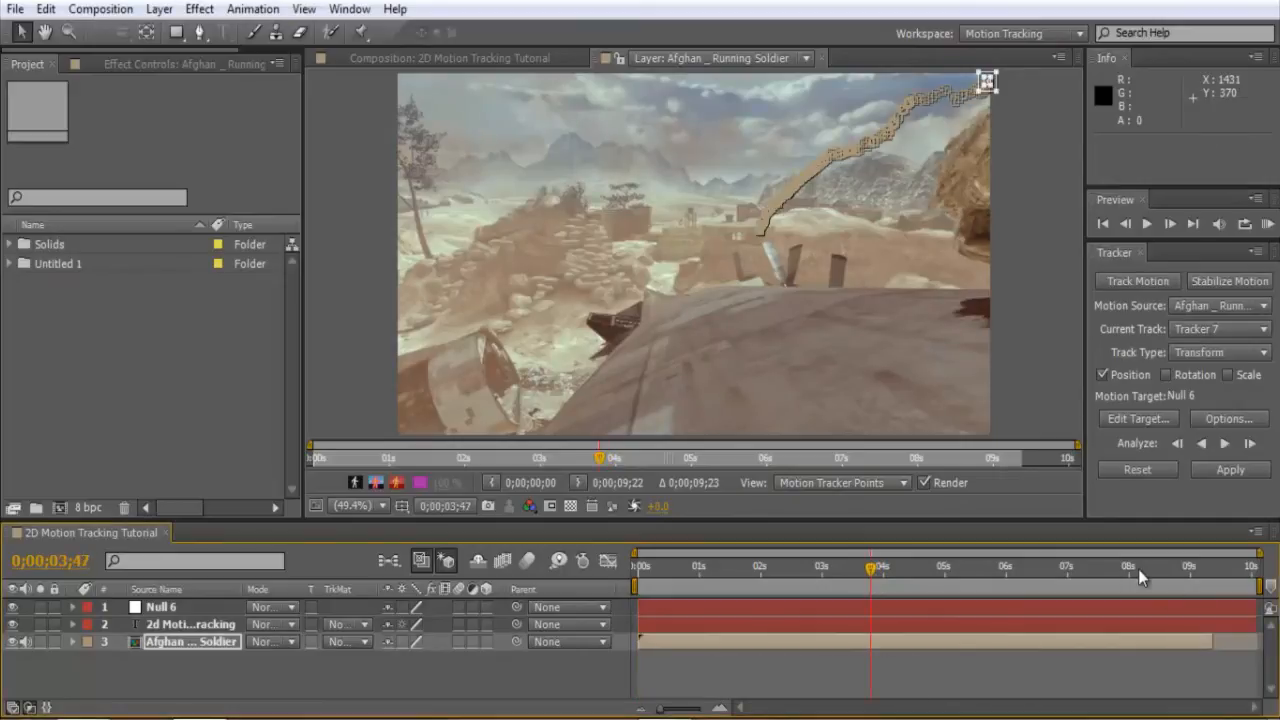
Apply the tracked motion to Null 6 in X and Y dimensions and collapse the soldier footage layer's properties.
{"action": "left_click", "coordinate": [1230, 470]}
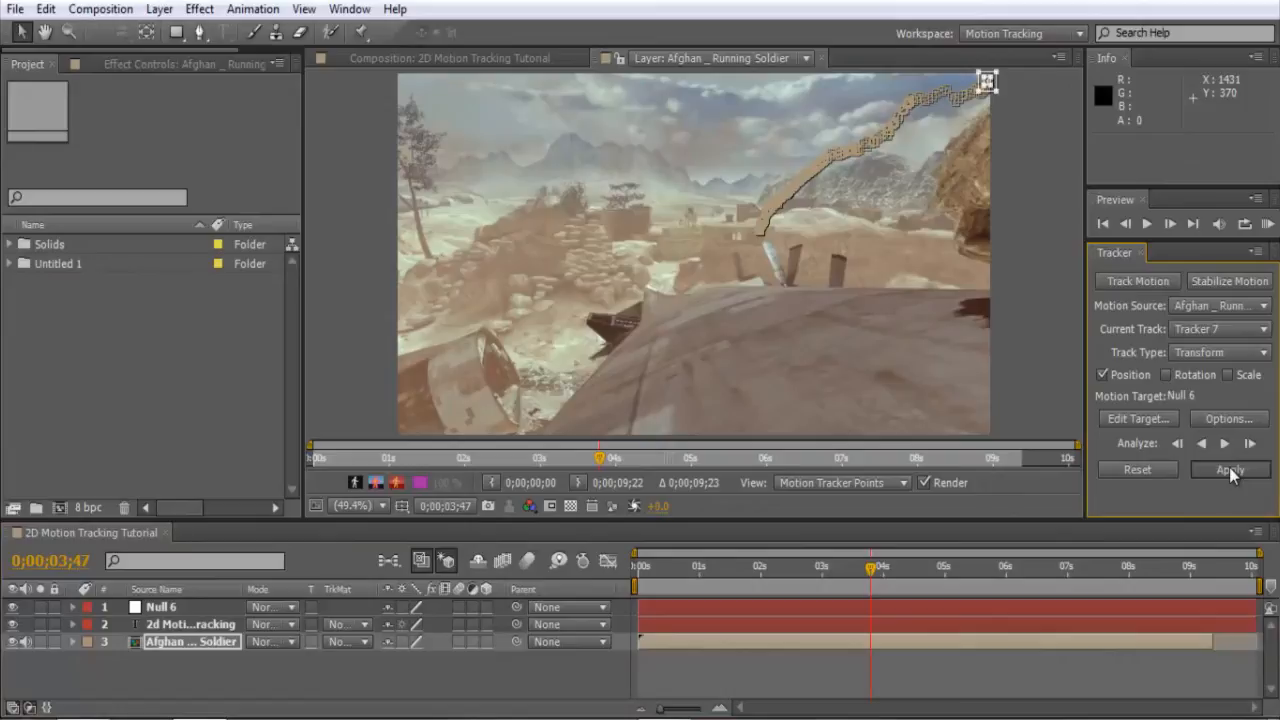
{"action": "left_click", "coordinate": [615, 379]}
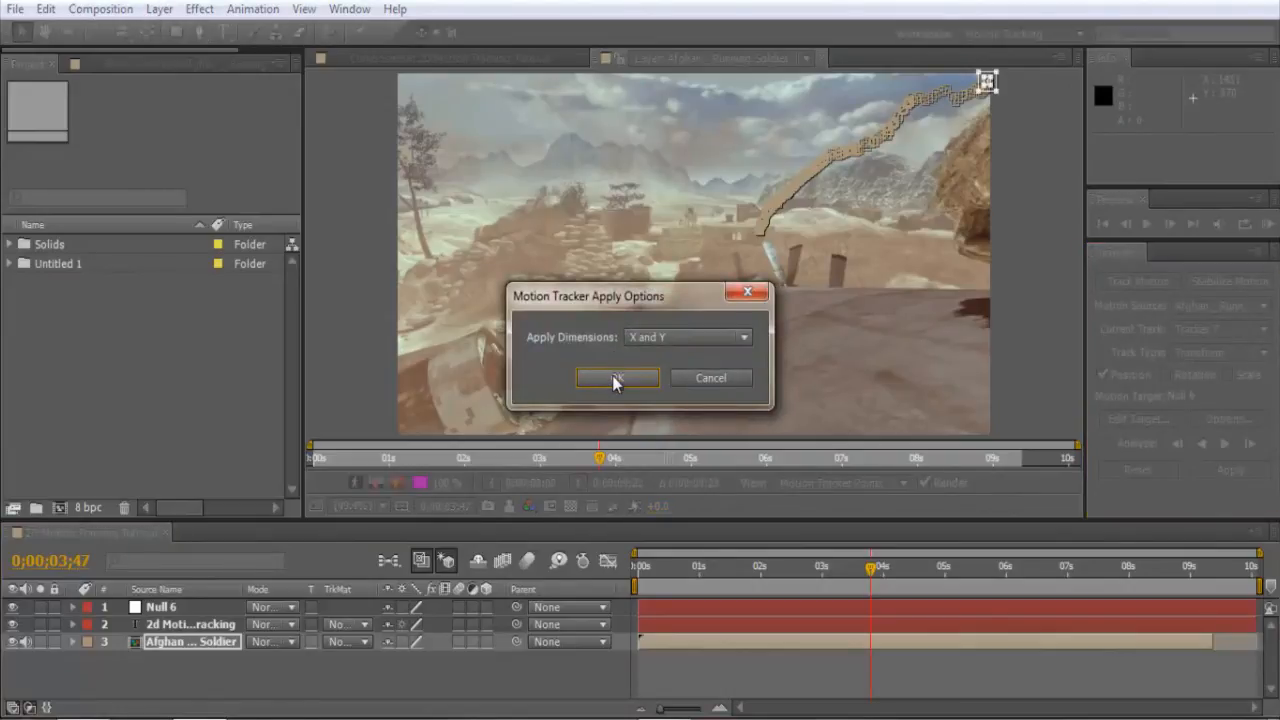
{"action": "left_click", "coordinate": [615, 379]}
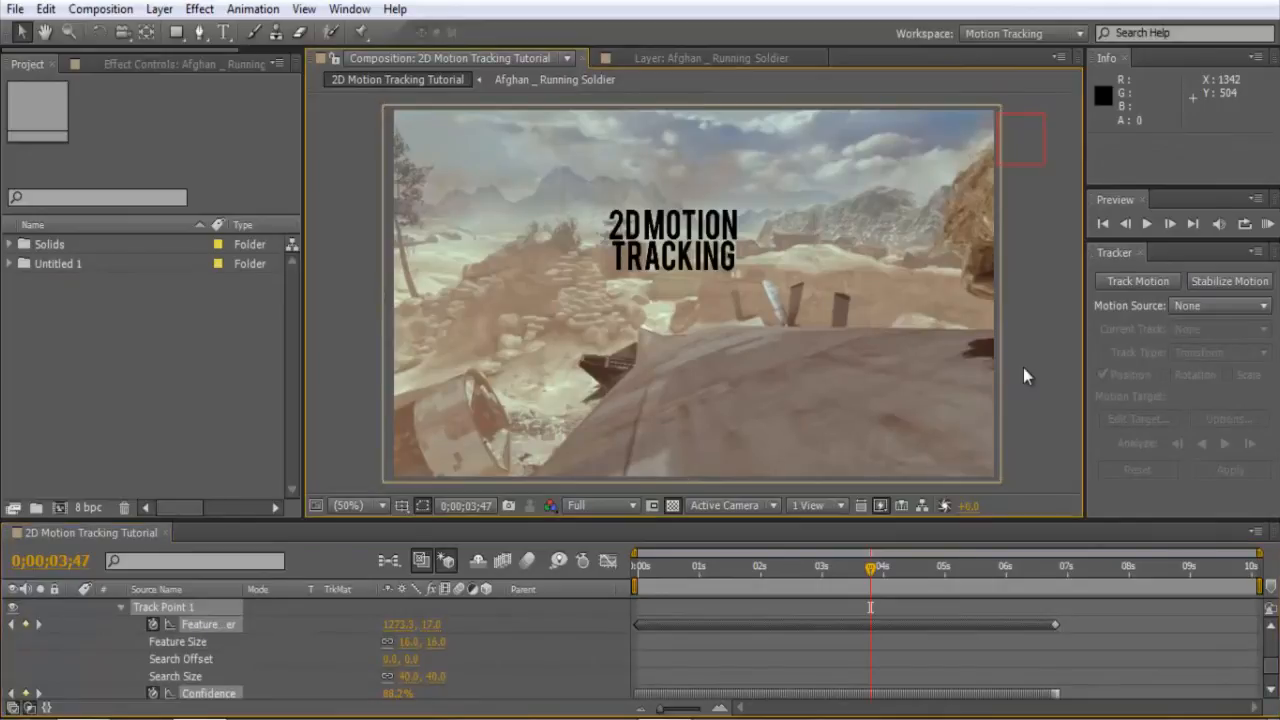
{"action": "left_click", "coordinate": [121, 607]}
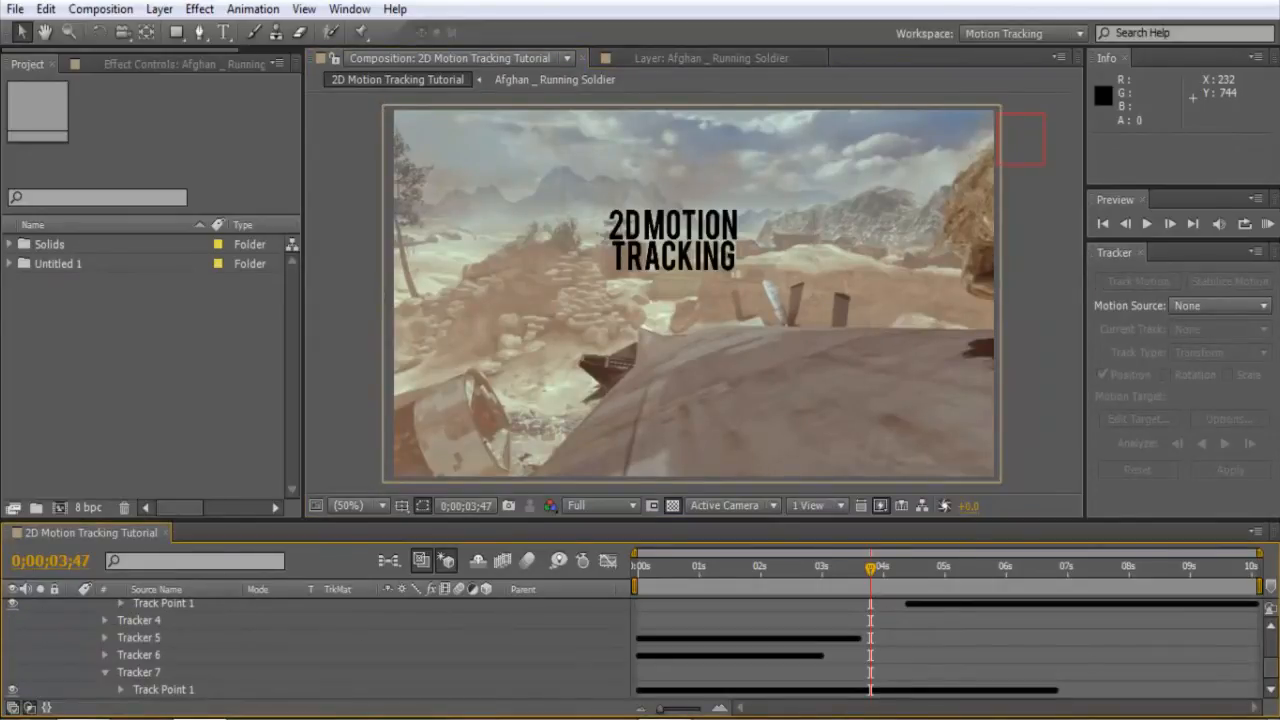
{"action": "scroll", "coordinate": [1270, 675], "scroll_direction": "up", "scroll_amount": 3}
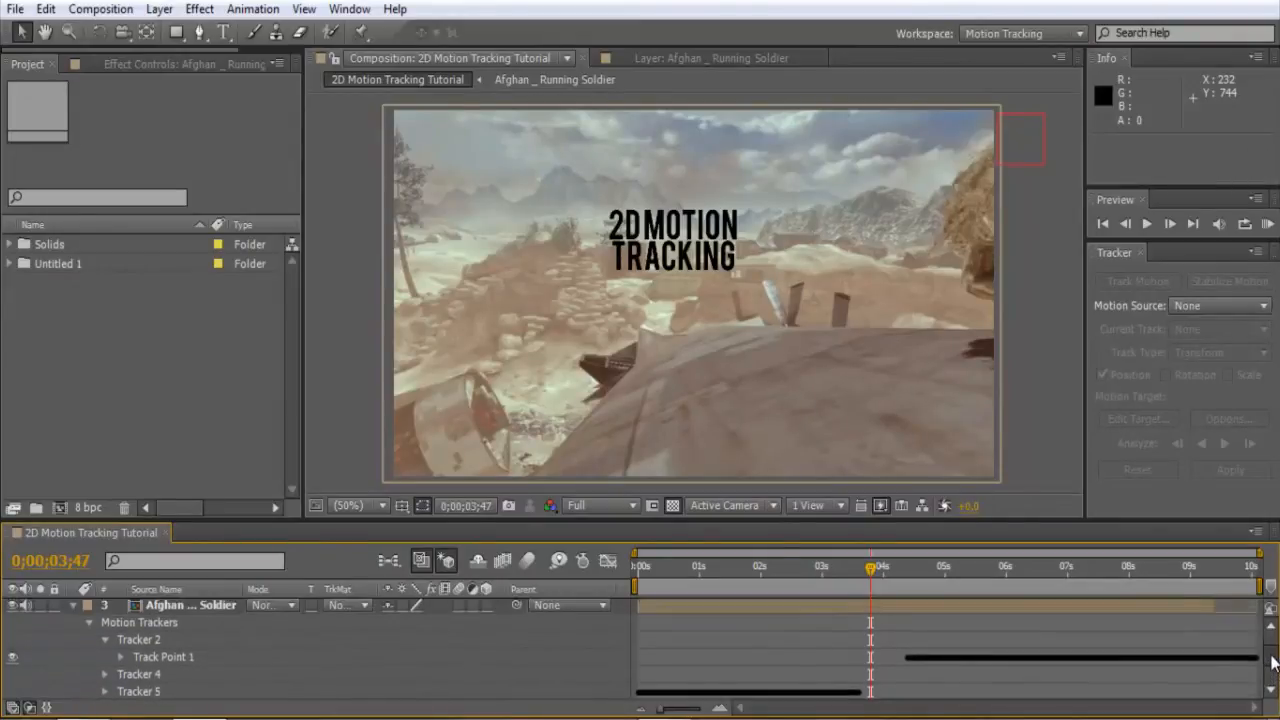
{"action": "scroll", "coordinate": [1272, 665], "scroll_direction": "up", "scroll_amount": 1}
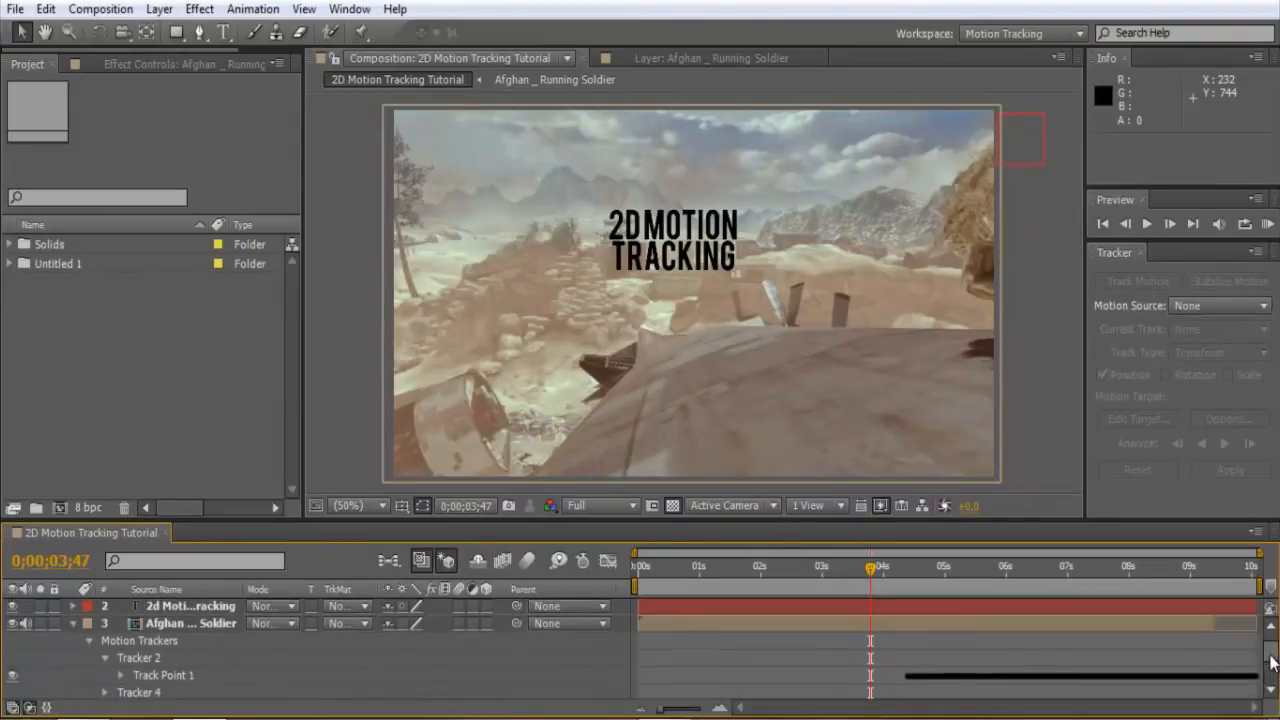
{"action": "left_click", "coordinate": [72, 627]}
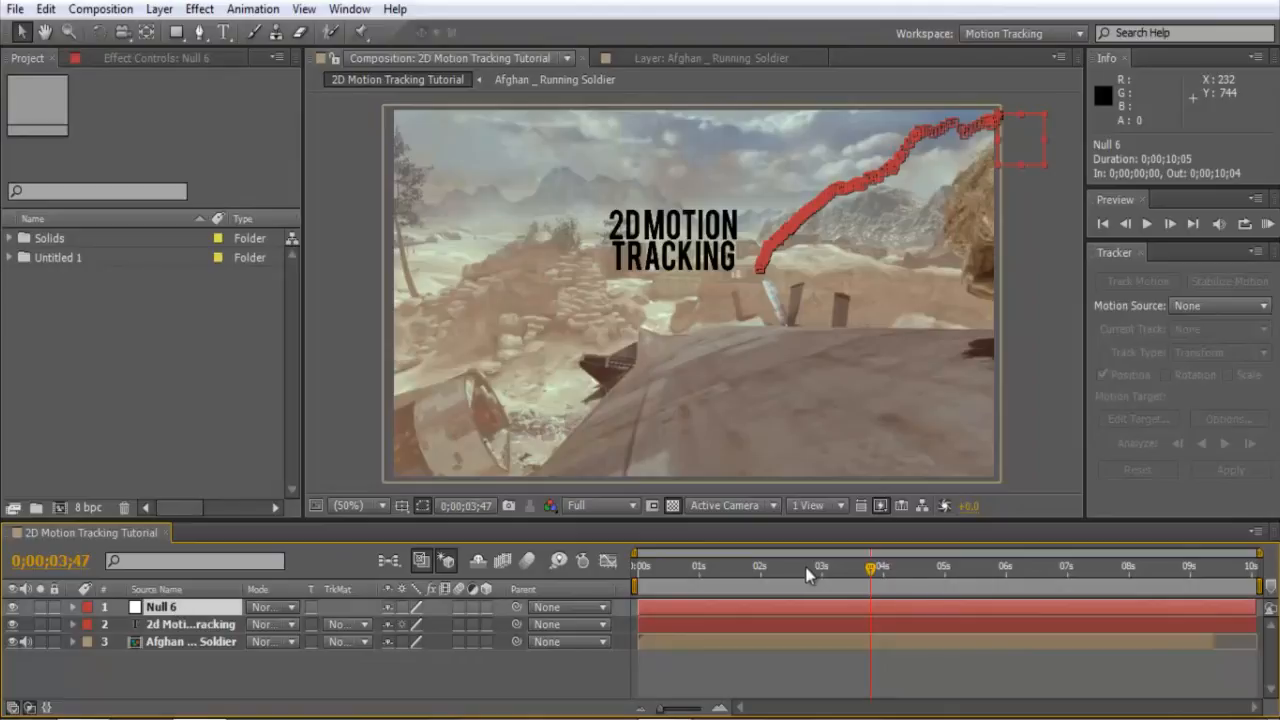
At 0;00;00;19, move the 2D MOTION TRACKING text beside the soldier's back at about 612, 326.
{"action": "left_click_drag", "start_coordinate": [872, 568], "coordinate": [657, 581]}
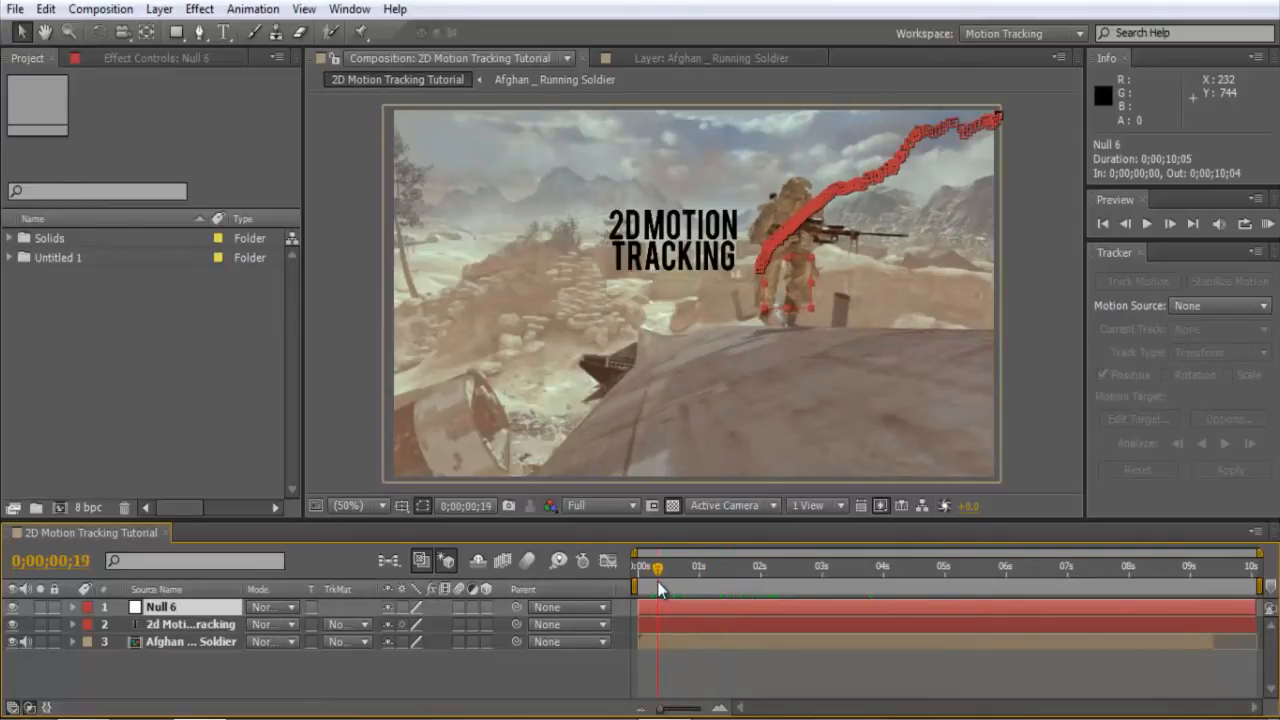
{"action": "left_click", "coordinate": [165, 624]}
{"action": "left_click_drag", "start_coordinate": [745, 207], "coordinate": [753, 243]}
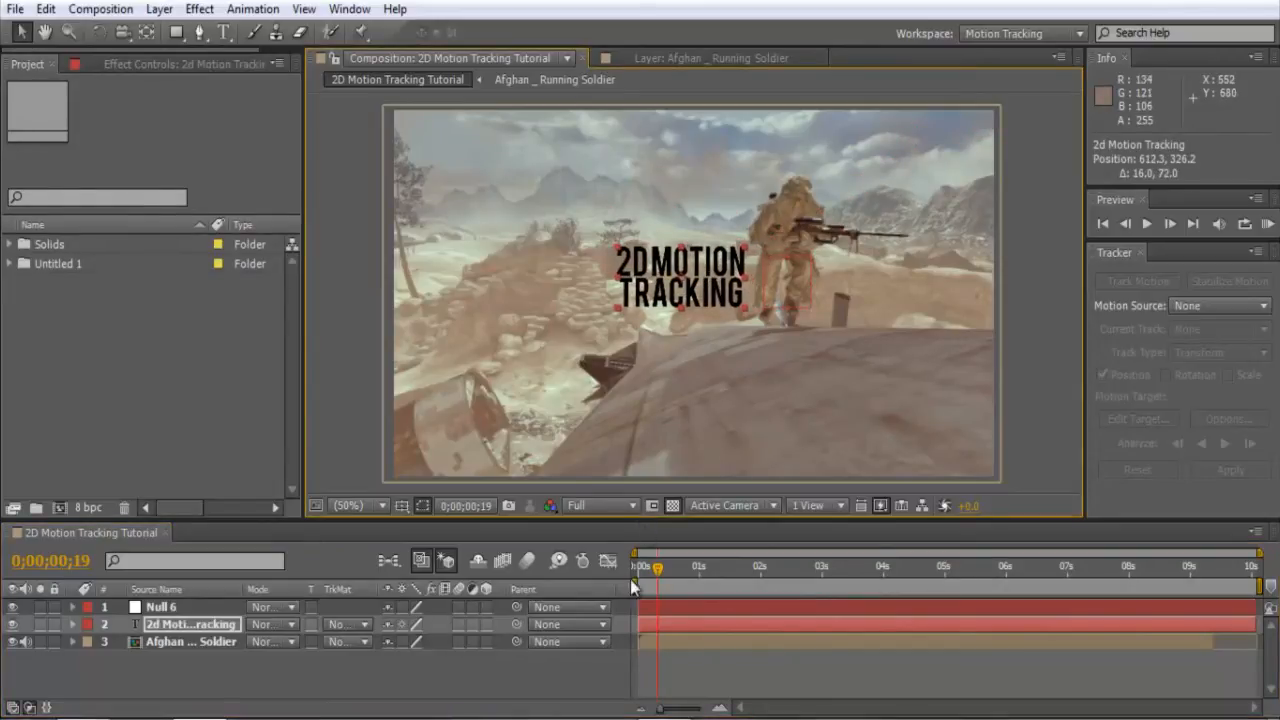
Parent the 2D Motion Tracking text layer to Null 6 and deselect the layer.
{"action": "left_click_drag", "start_coordinate": [515, 623], "coordinate": [213, 606]}
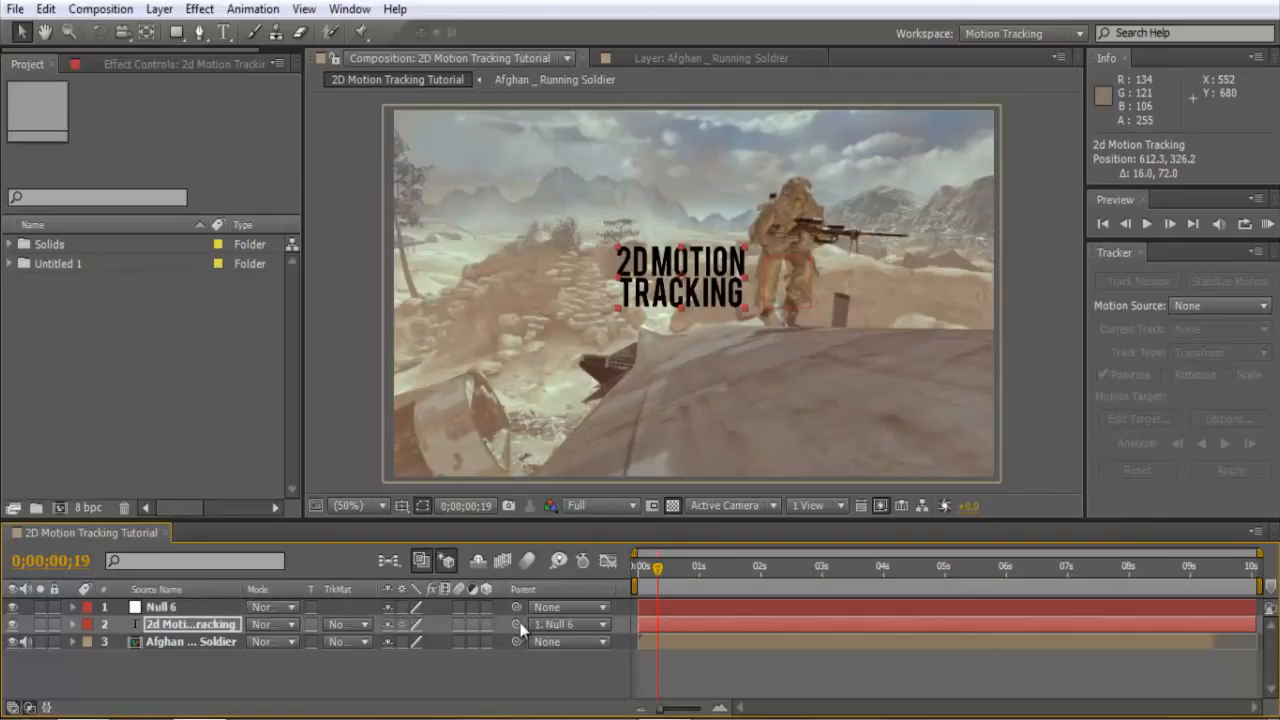
{"action": "left_click", "coordinate": [600, 625]}
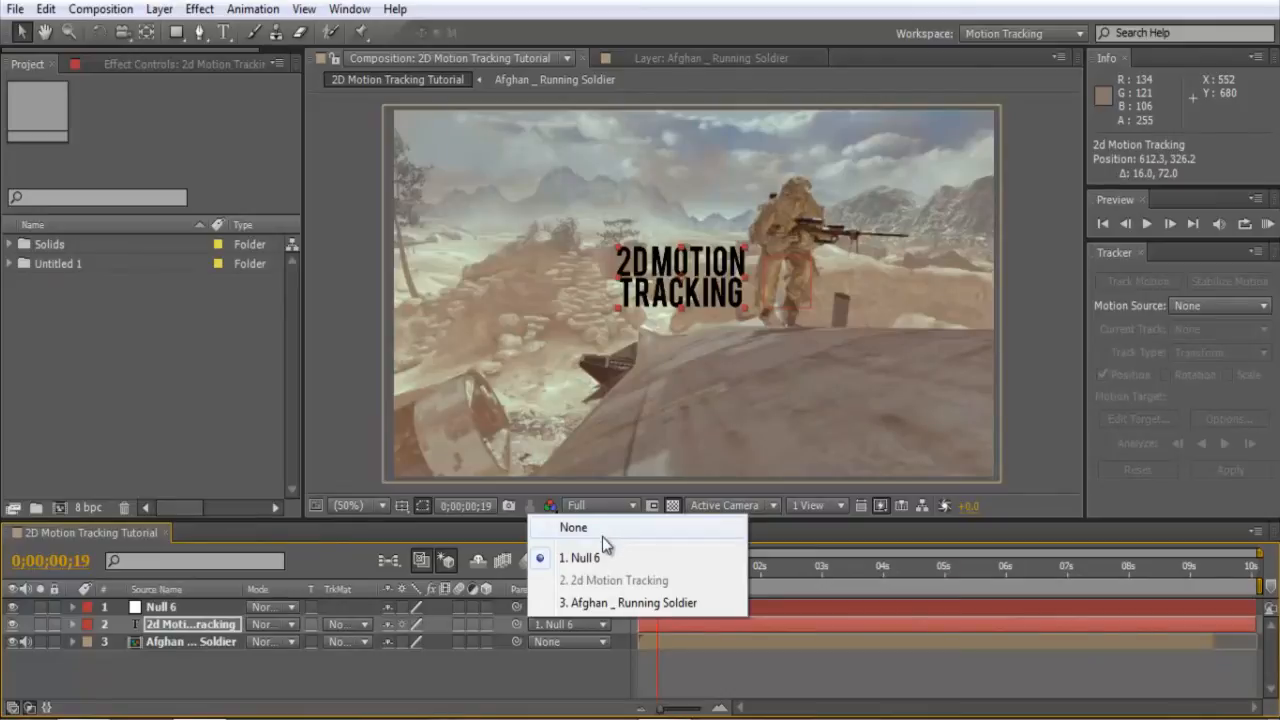
{"action": "left_click", "coordinate": [565, 625]}
{"action": "left_click", "coordinate": [127, 700]}
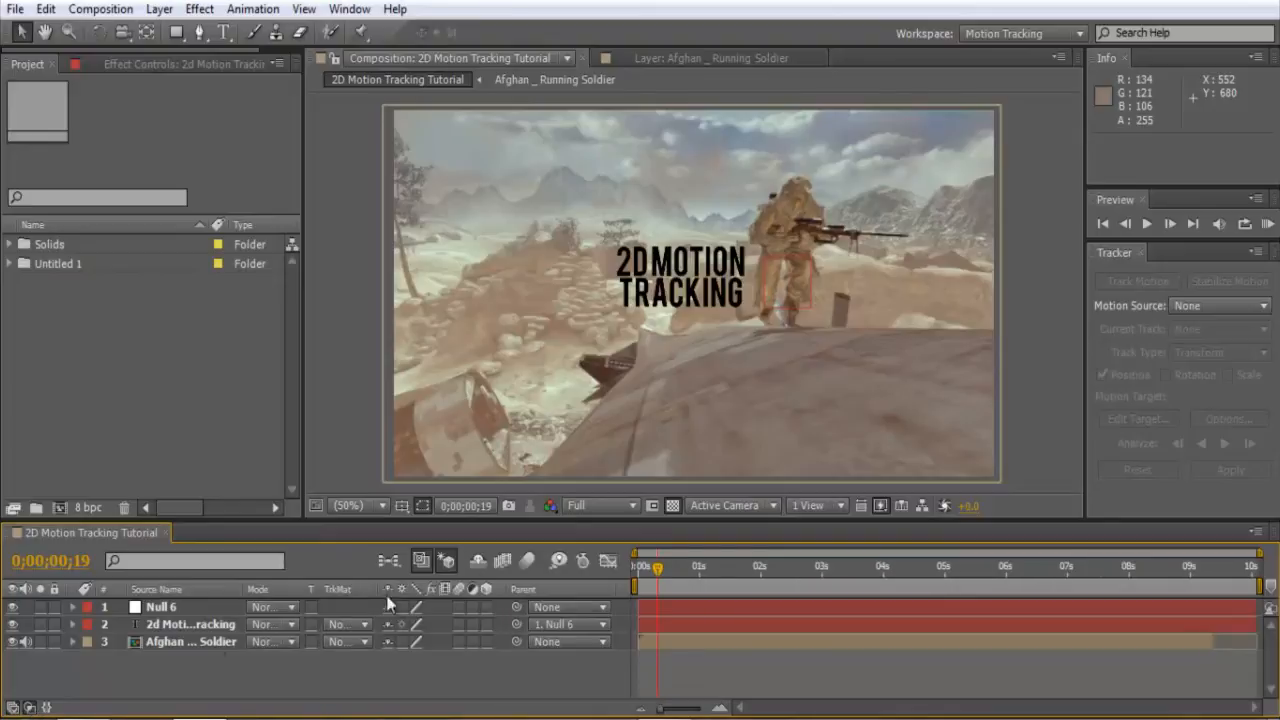
Keyframe the 2D Motion Tracking text's position at 0;00;03;37 and move it out of frame at 0;00;04;19, to about 21, -74.
{"action": "left_click_drag", "start_coordinate": [655, 572], "coordinate": [856, 511]}
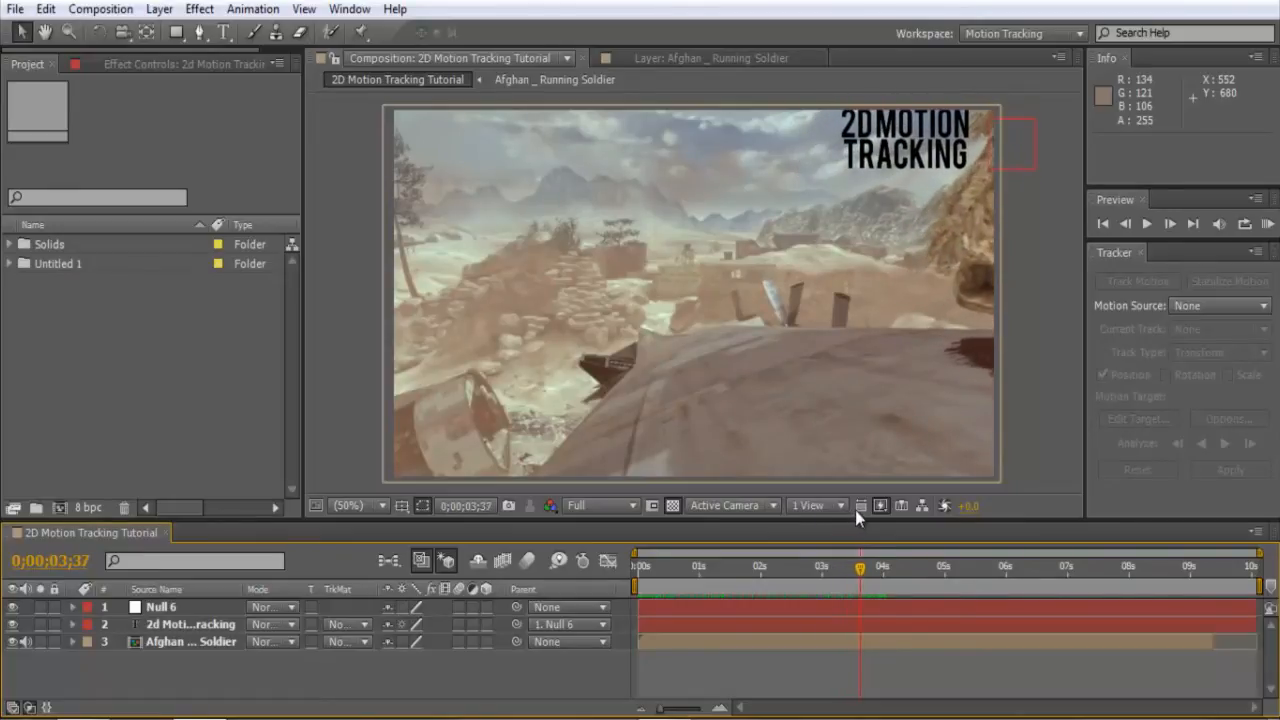
{"action": "left_click", "coordinate": [188, 626]}
{"action": "key", "text": "p"}
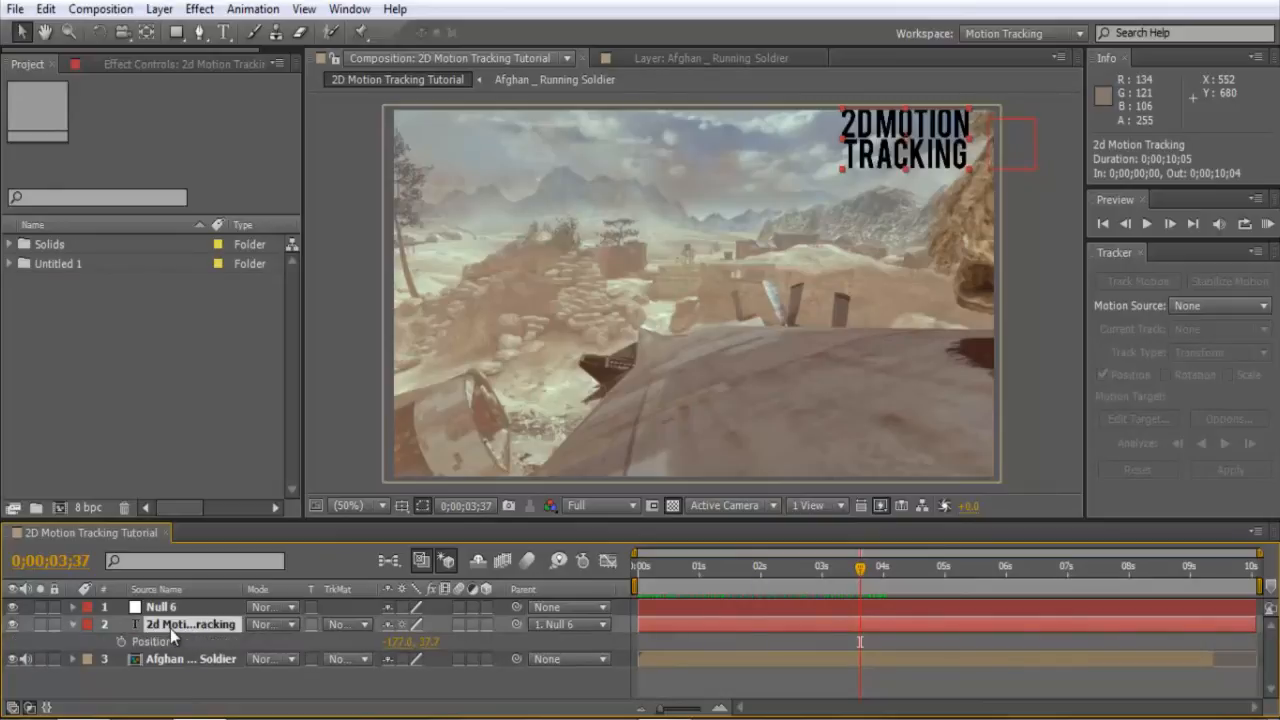
{"action": "left_click", "coordinate": [121, 641]}
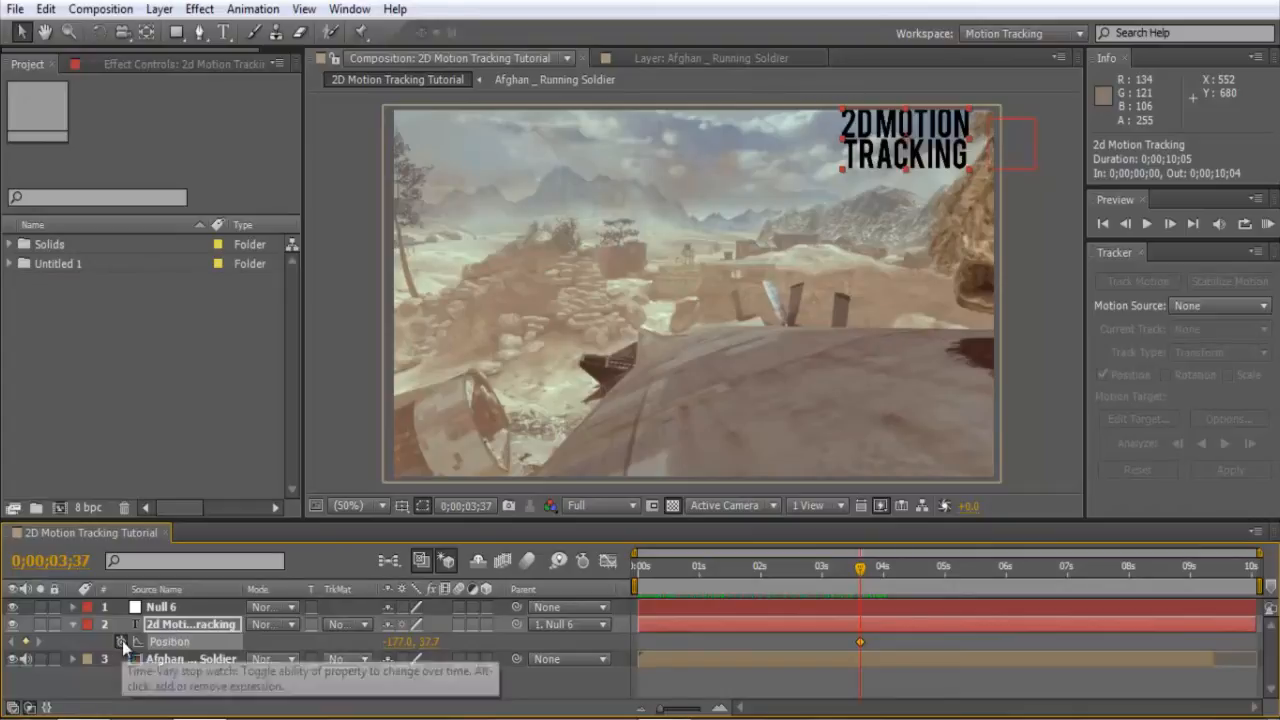
{"action": "left_click_drag", "start_coordinate": [863, 574], "coordinate": [907, 580]}
{"action": "left_click_drag", "start_coordinate": [950, 145], "coordinate": [1049, 89]}
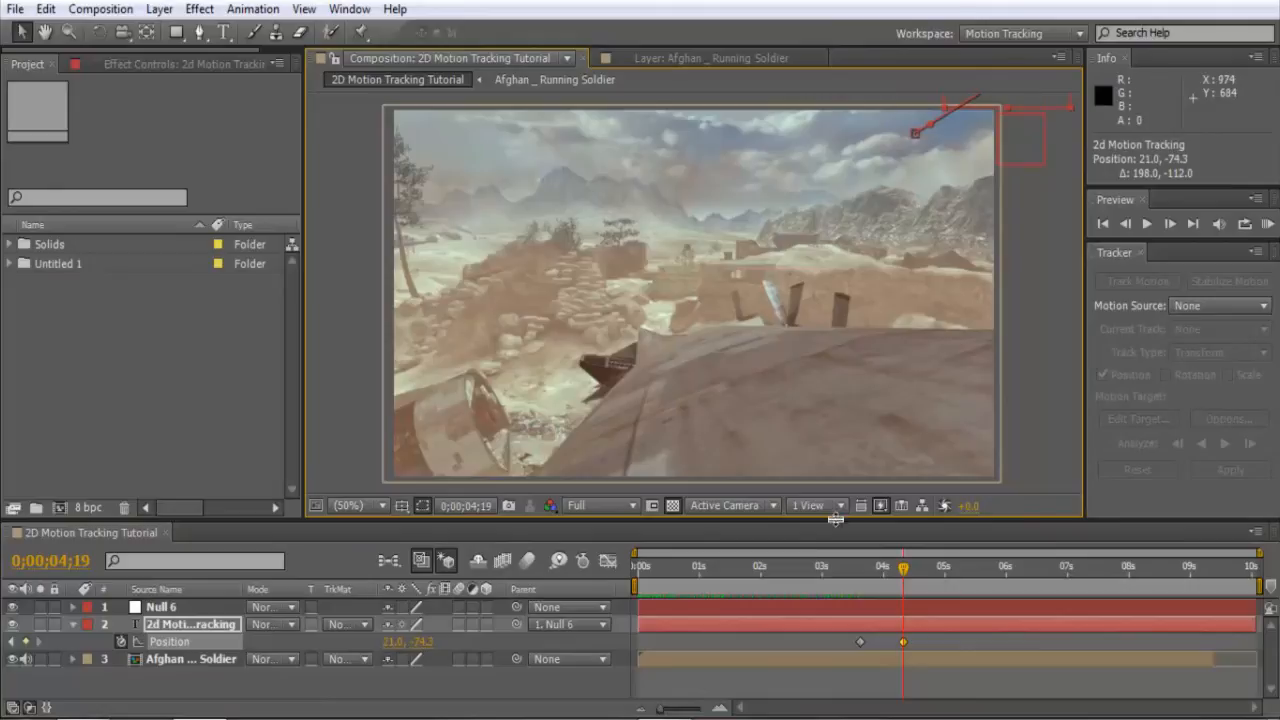
{"action": "mouse_move", "coordinate": [905, 575]}
{"action": "left_mouse_down"}
{"action": "mouse_move", "coordinate": [827, 580]}
{"action": "mouse_move", "coordinate": [912, 566]}
{"action": "left_mouse_up"}
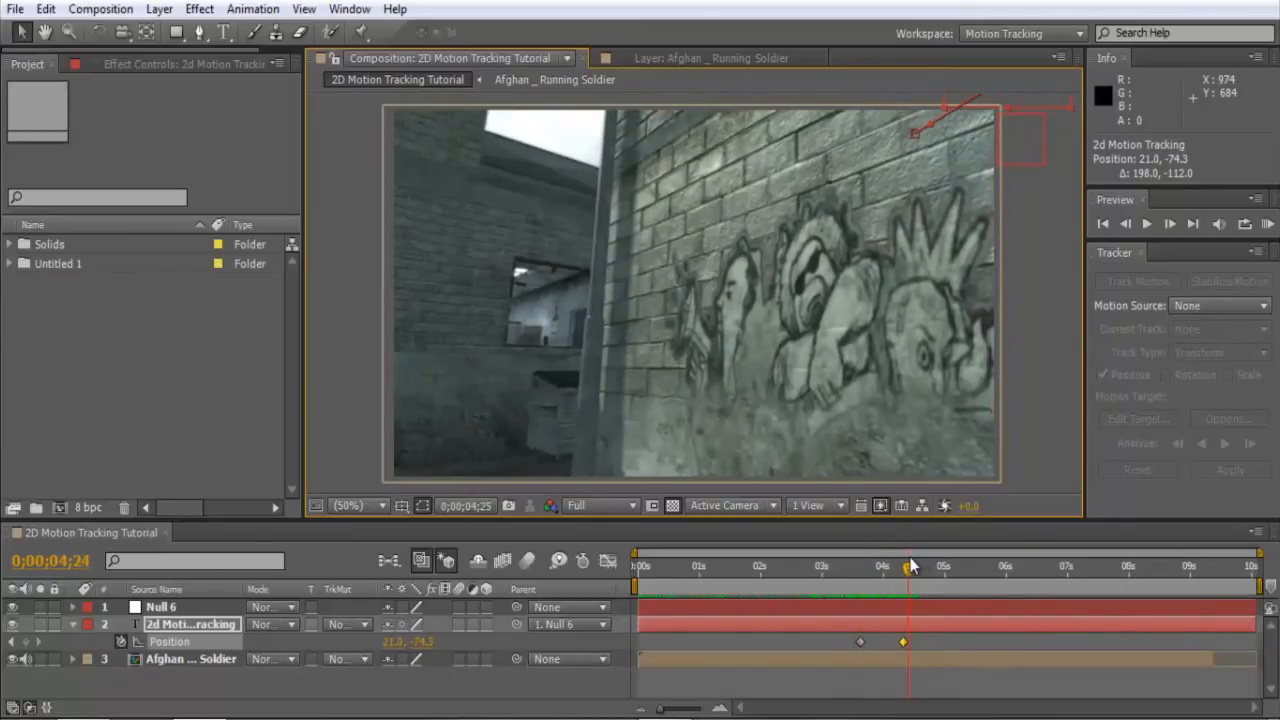
{"action": "left_click", "coordinate": [73, 625]}
Go to 0;00;05;00, activate the Type tool and switch to the Editing workspace.
{"action": "left_click_drag", "start_coordinate": [907, 570], "coordinate": [943, 570]}
{"action": "left_click", "coordinate": [223, 33]}
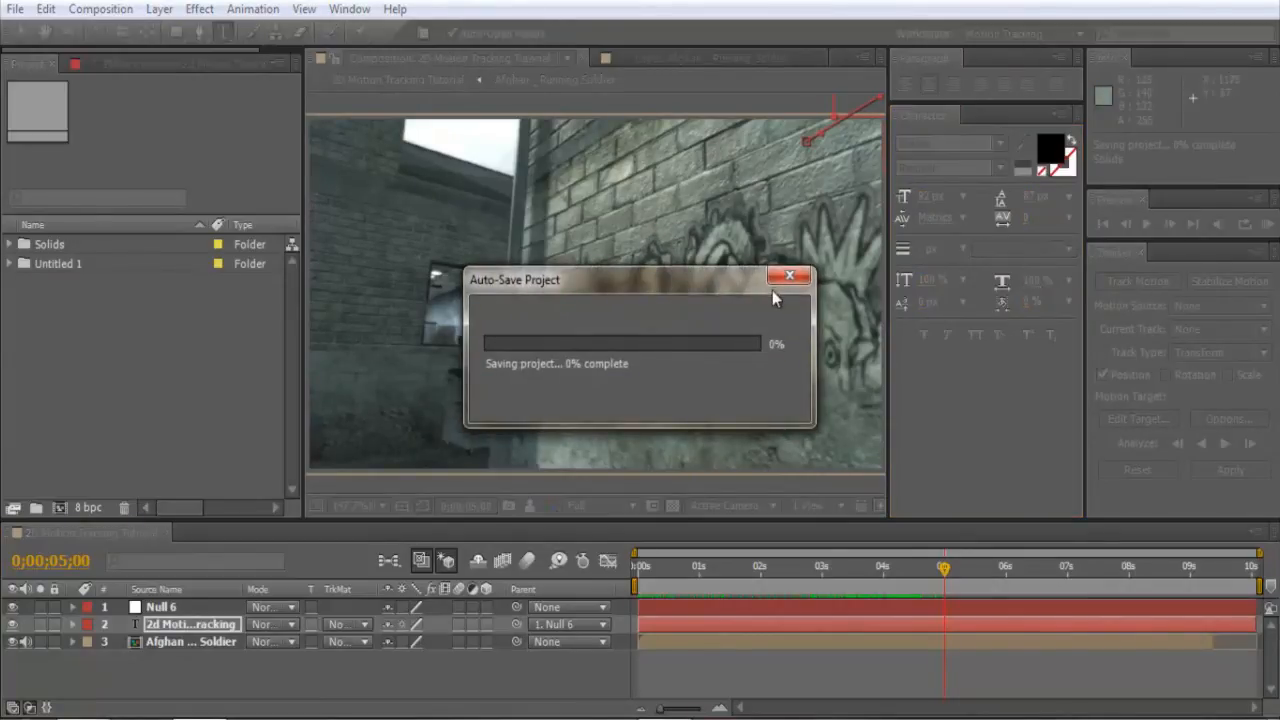
{"action": "left_click", "coordinate": [1003, 33]}
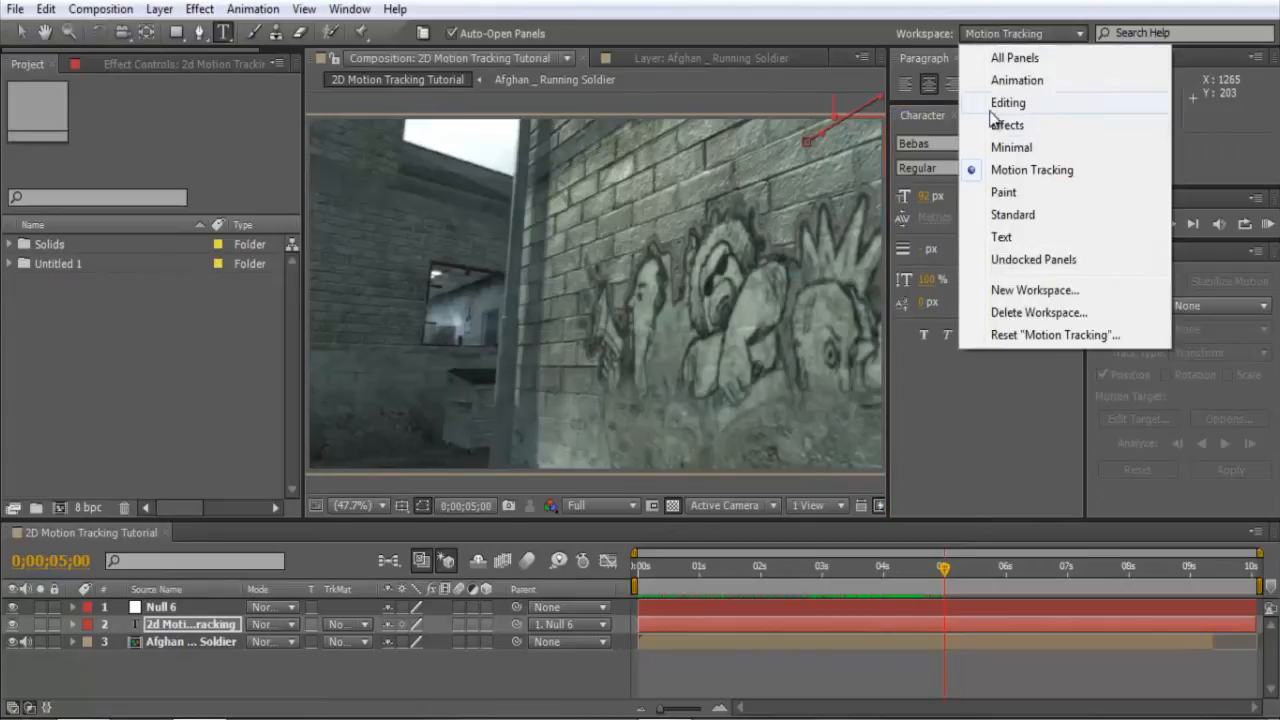
{"action": "left_click", "coordinate": [997, 106]}
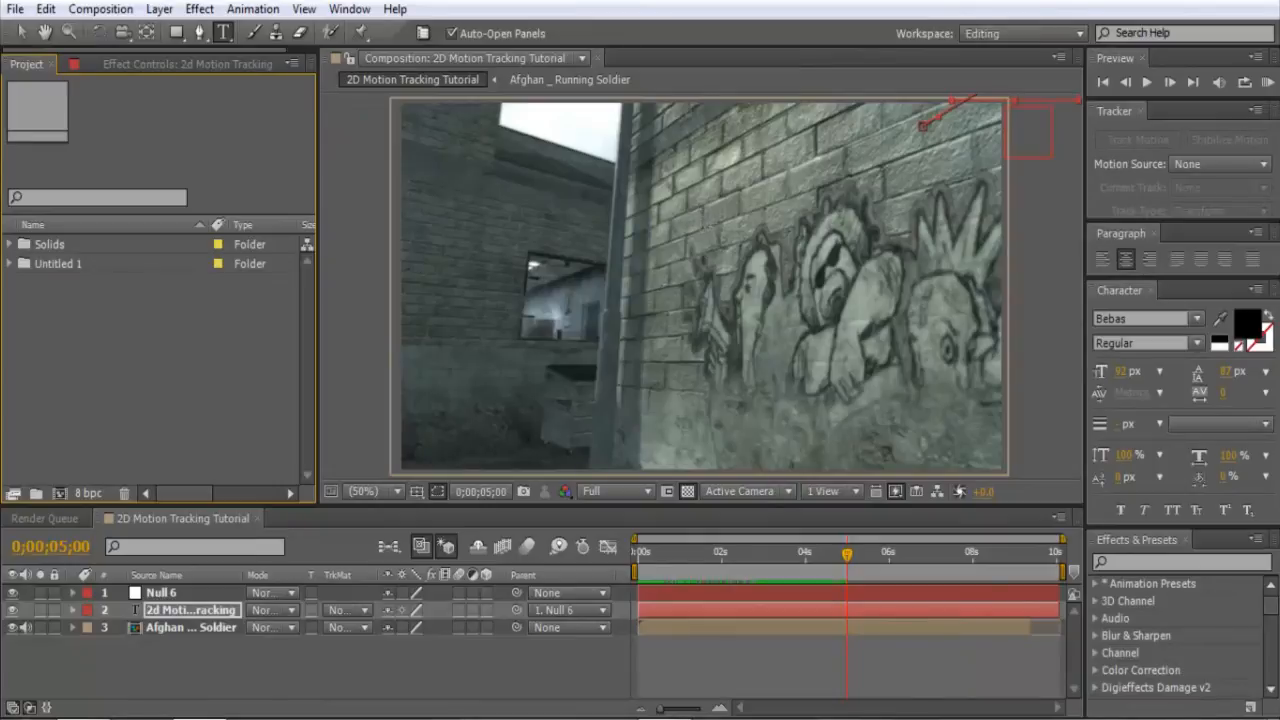
Add a two-line text reading "TUTORIAL" and "BY BAM" over the brick wall.
{"action": "left_click", "coordinate": [700, 192]}
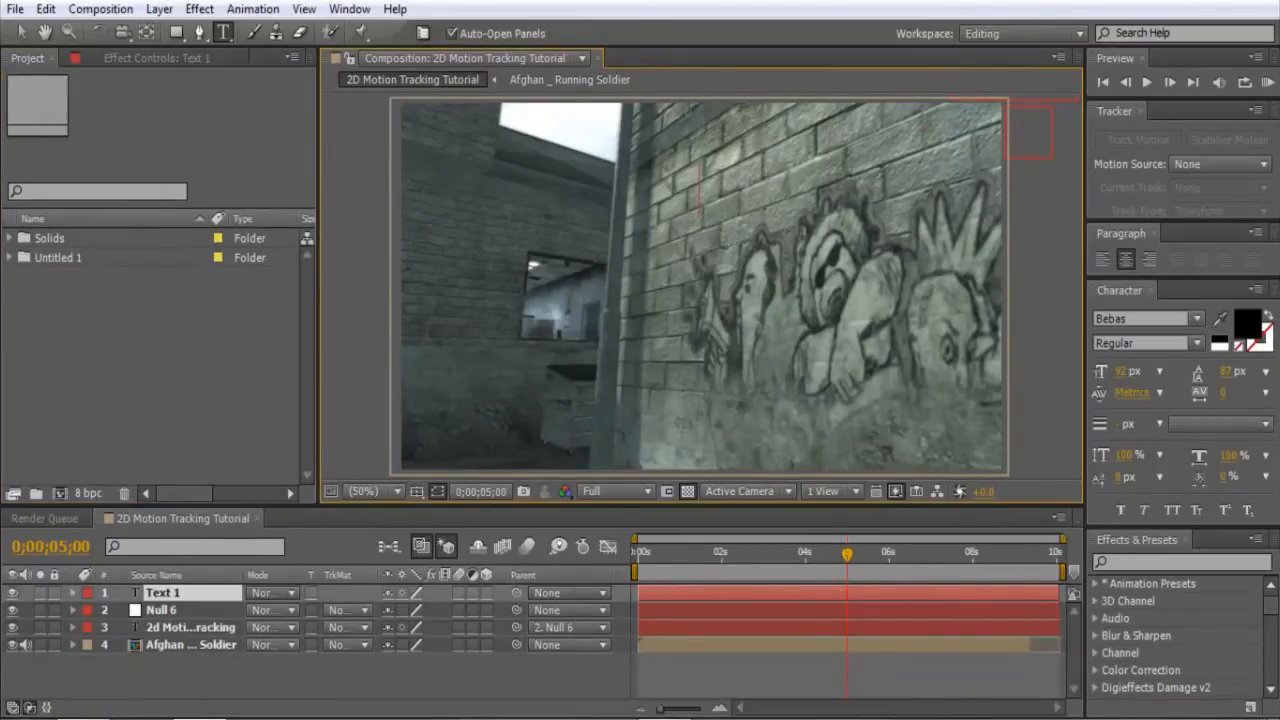
{"action": "type", "text": "BY BAM"}
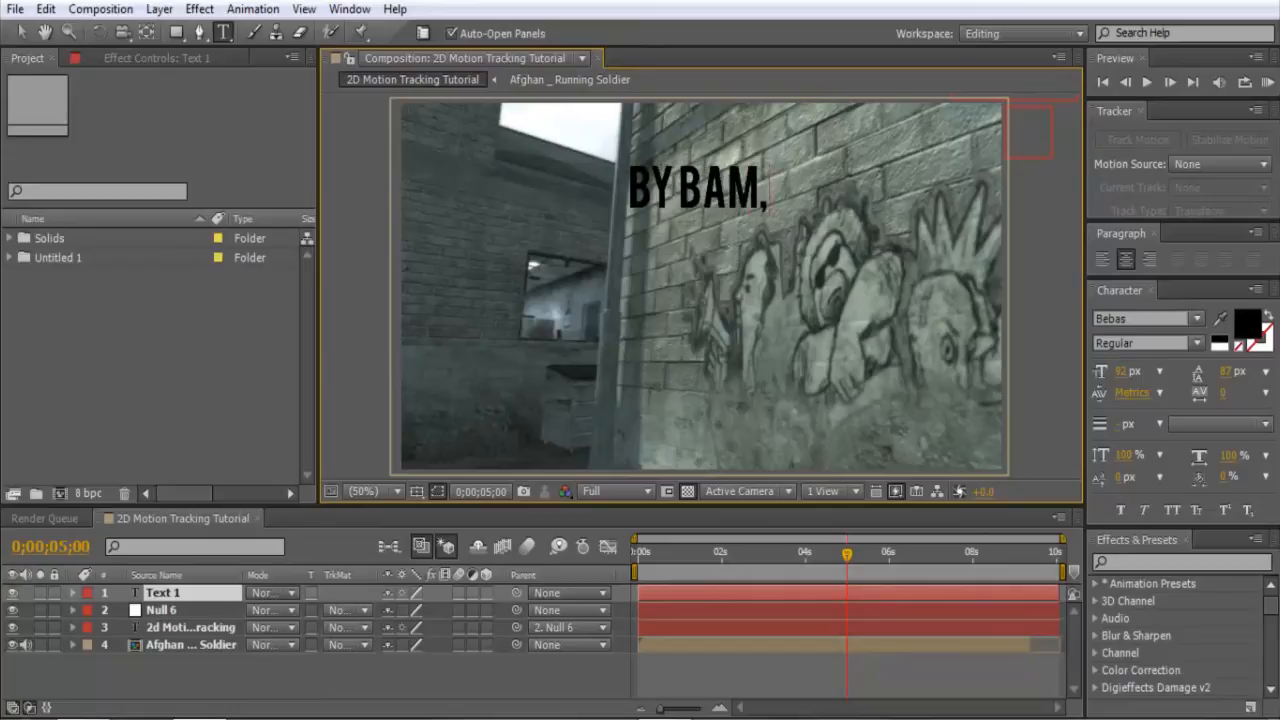
{"action": "key", "text": "shift+Left"}
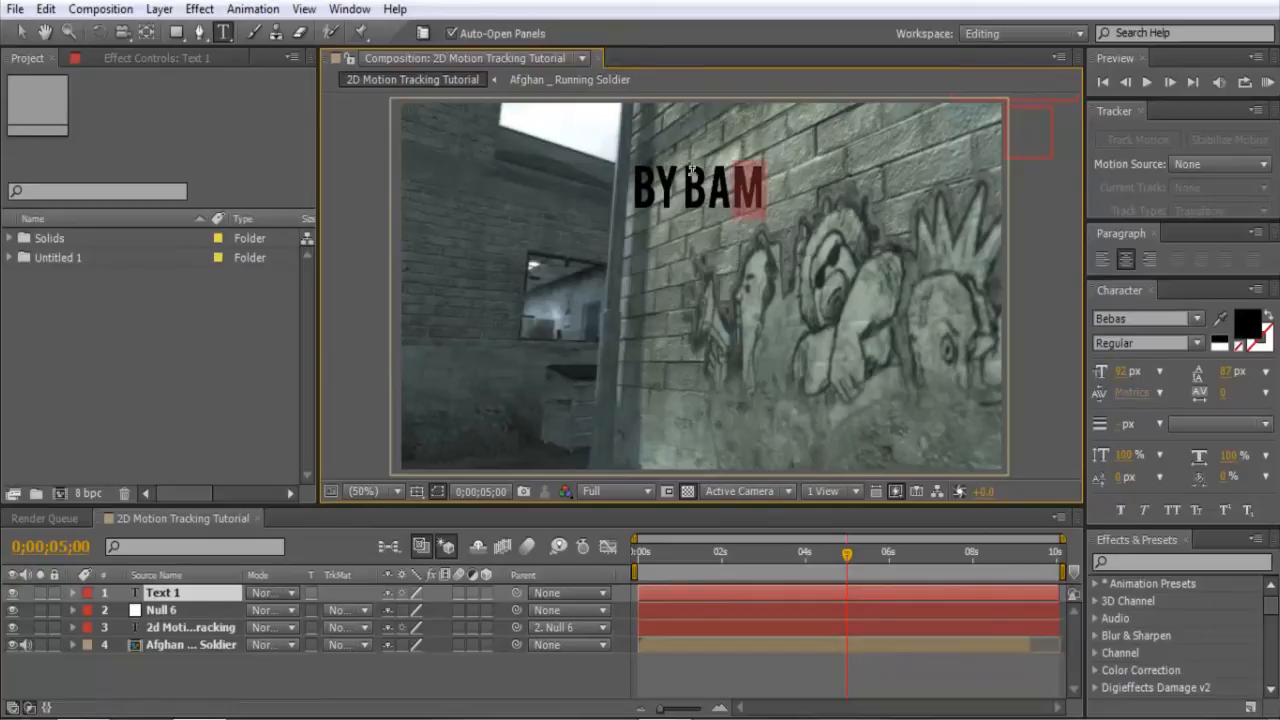
{"action": "left_click", "coordinate": [645, 183]}
{"action": "type", "text": "TUTOR"}
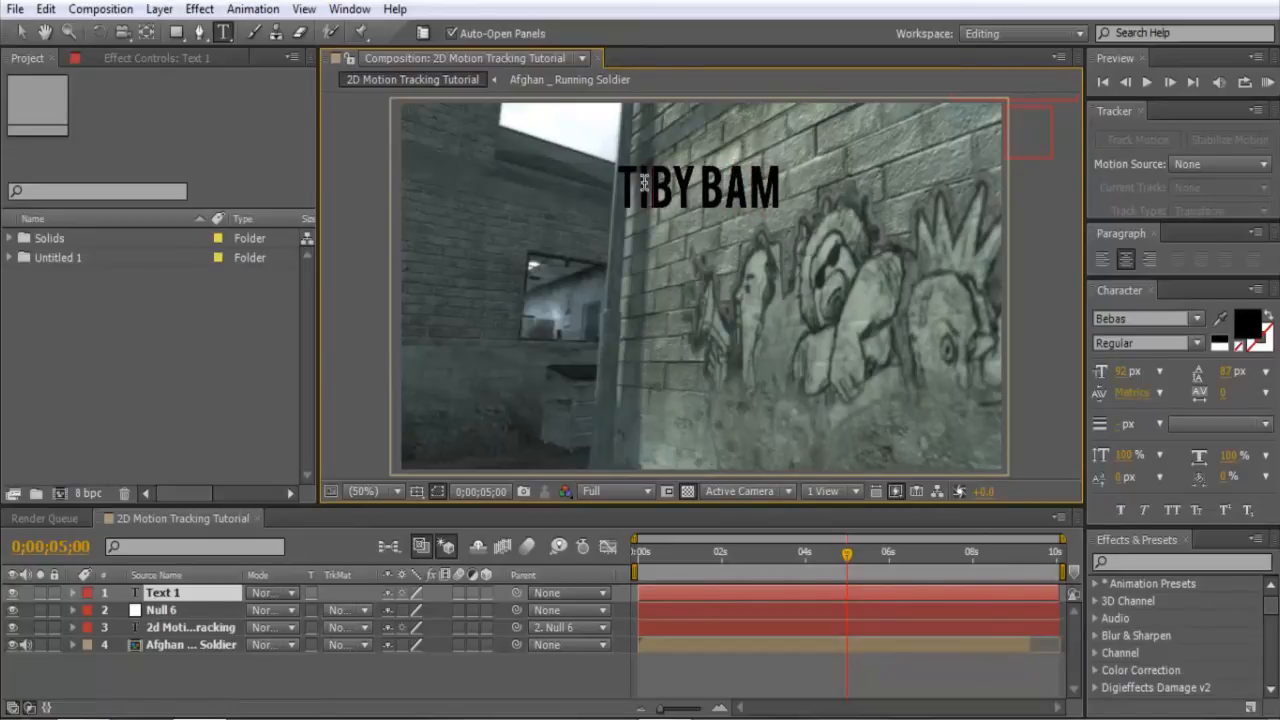
{"action": "type", "text": "IAL"}
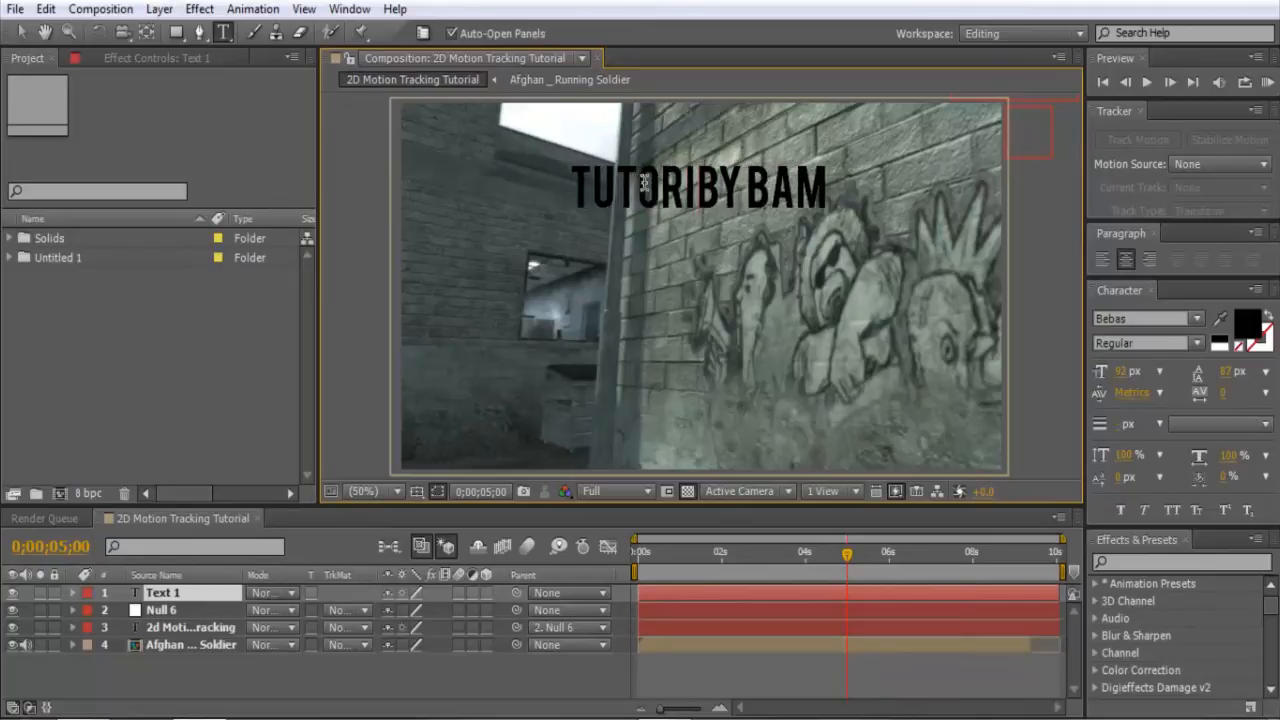
{"action": "key", "text": "Return"}
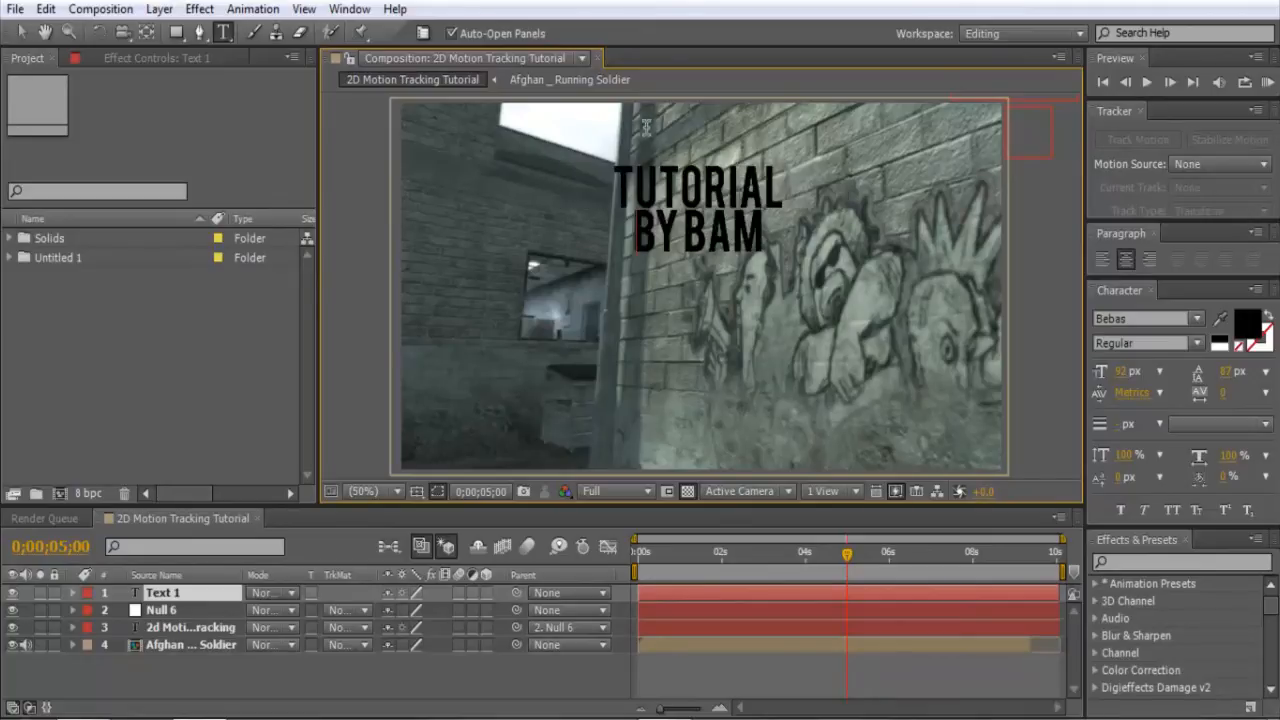
Shift the TUTORIAL BY BAM text further onto the brick wall and set its font size to 88 px.
{"action": "left_click_drag", "start_coordinate": [802, 309], "coordinate": [845, 300]}
{"action": "left_click_drag", "start_coordinate": [818, 234], "coordinate": [616, 147]}
{"action": "left_click_drag", "start_coordinate": [1120, 372], "coordinate": [1114, 375]}
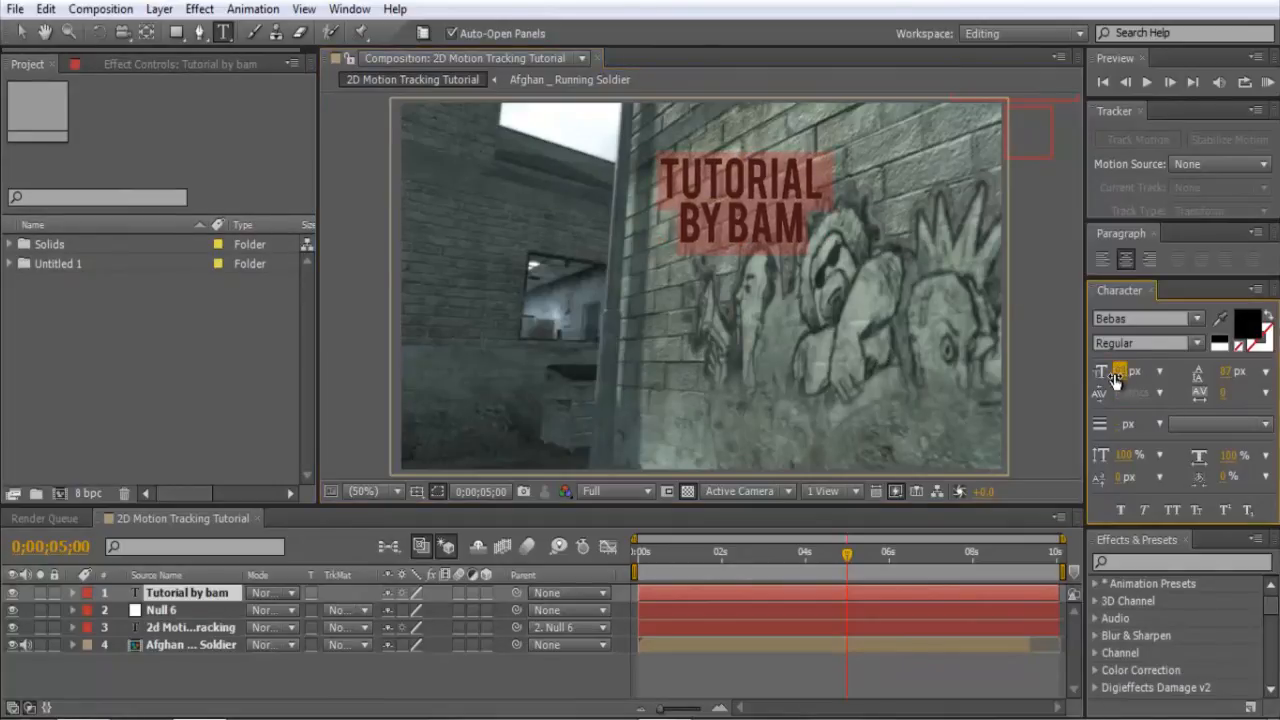
{"action": "left_click", "coordinate": [21, 32]}
{"action": "left_click", "coordinate": [718, 310]}
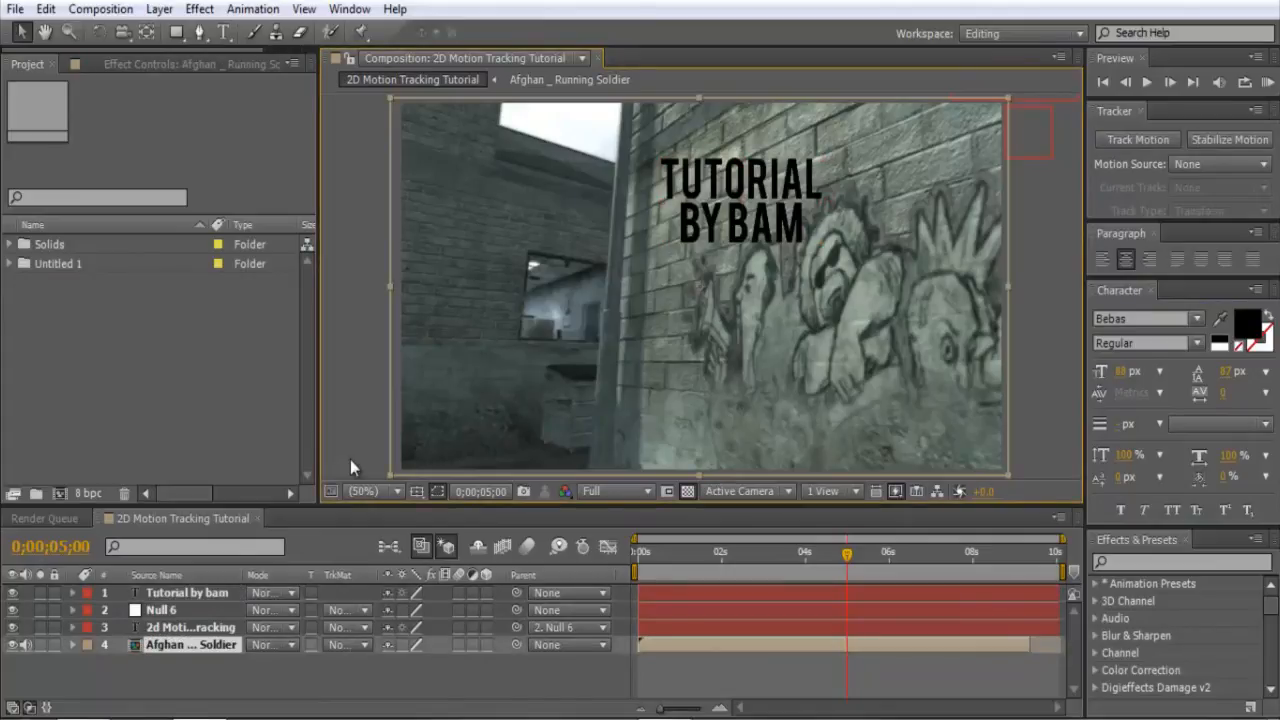
Make the Tutorial by bam layer 3D and reveal its Transform properties.
{"action": "left_click", "coordinate": [200, 610]}
{"action": "left_click", "coordinate": [192, 596]}
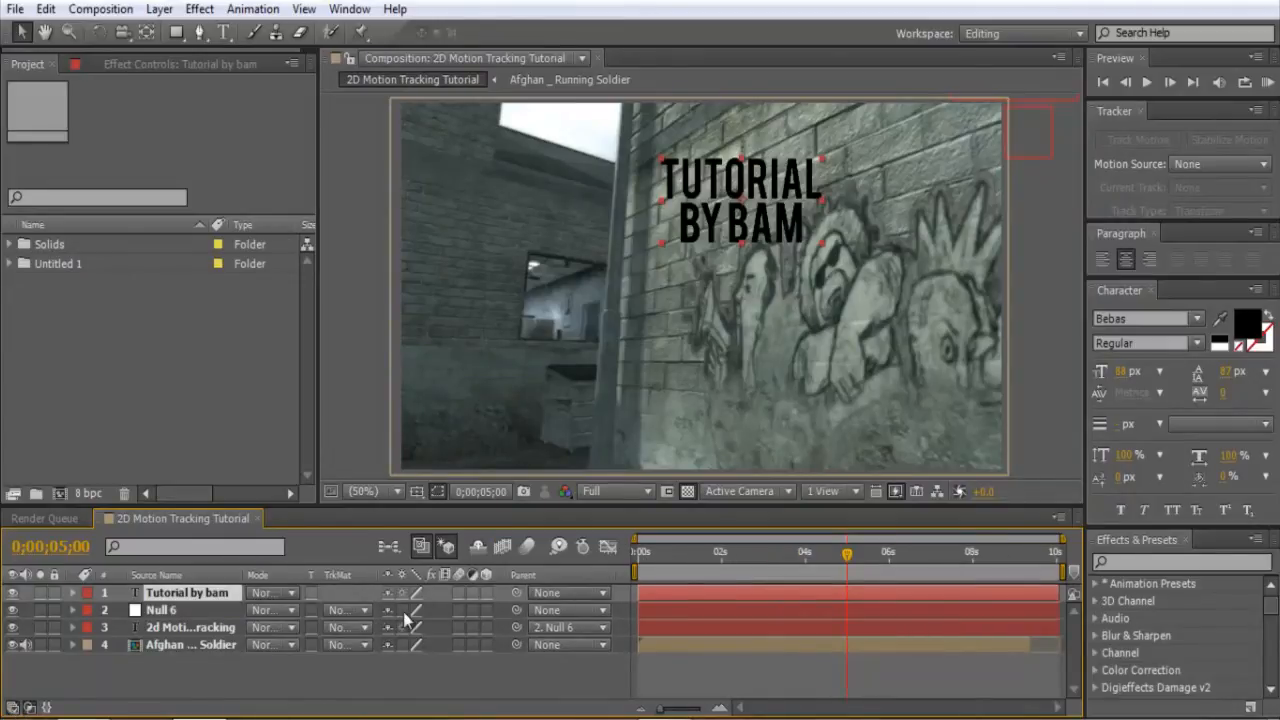
{"action": "left_click", "coordinate": [487, 592]}
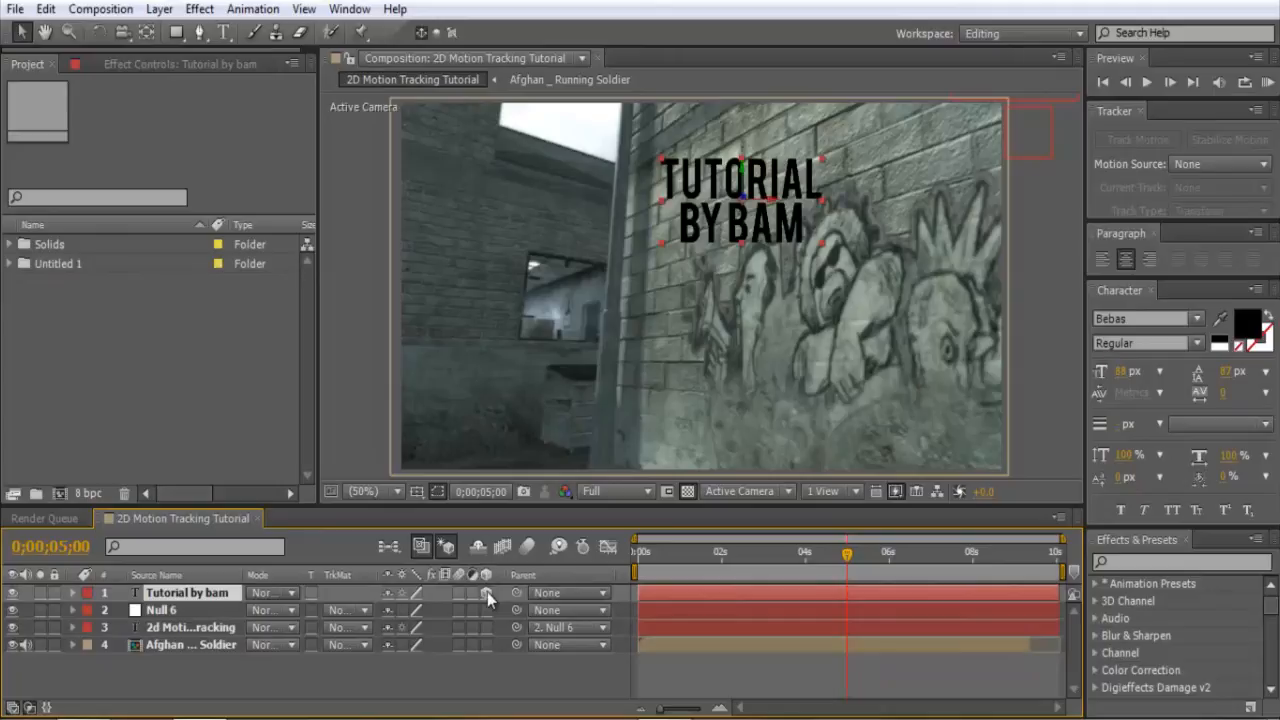
{"action": "left_click", "coordinate": [71, 593]}
{"action": "left_click", "coordinate": [88, 628]}
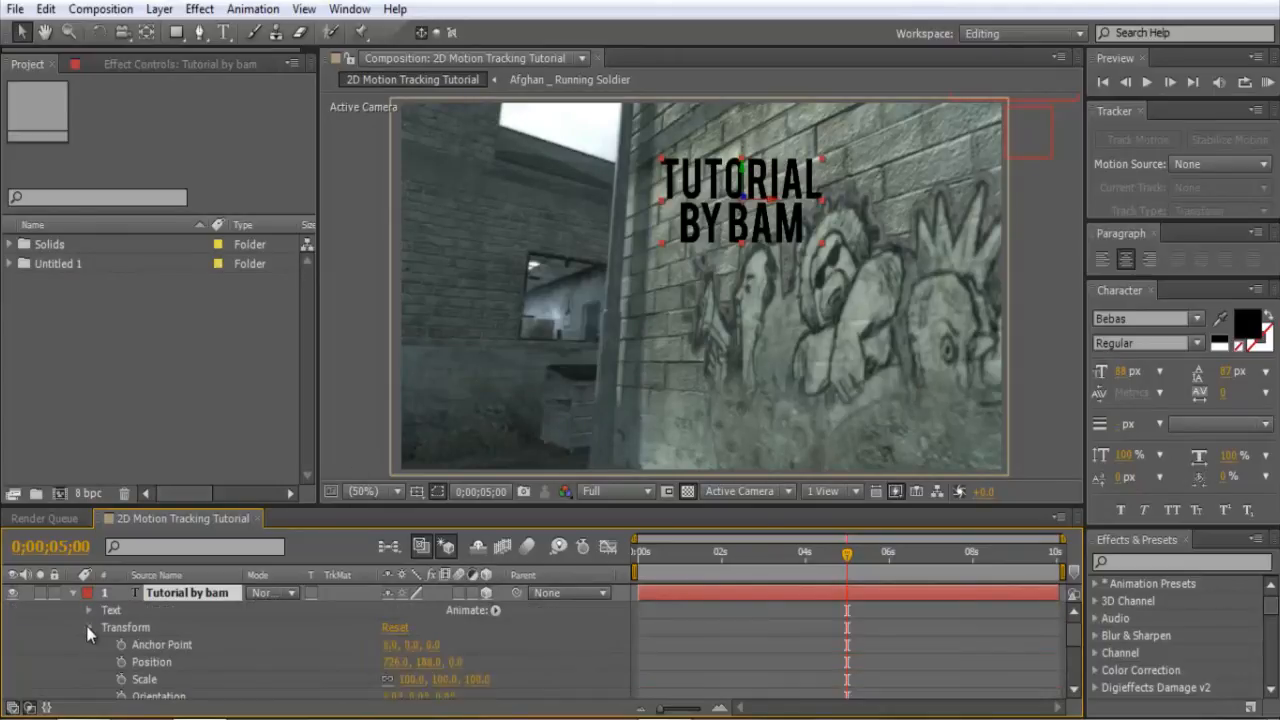
{"action": "scroll", "coordinate": [178, 630], "scroll_direction": "down", "scroll_amount": 1}
{"action": "left_click_drag", "start_coordinate": [419, 688], "coordinate": [377, 679]}
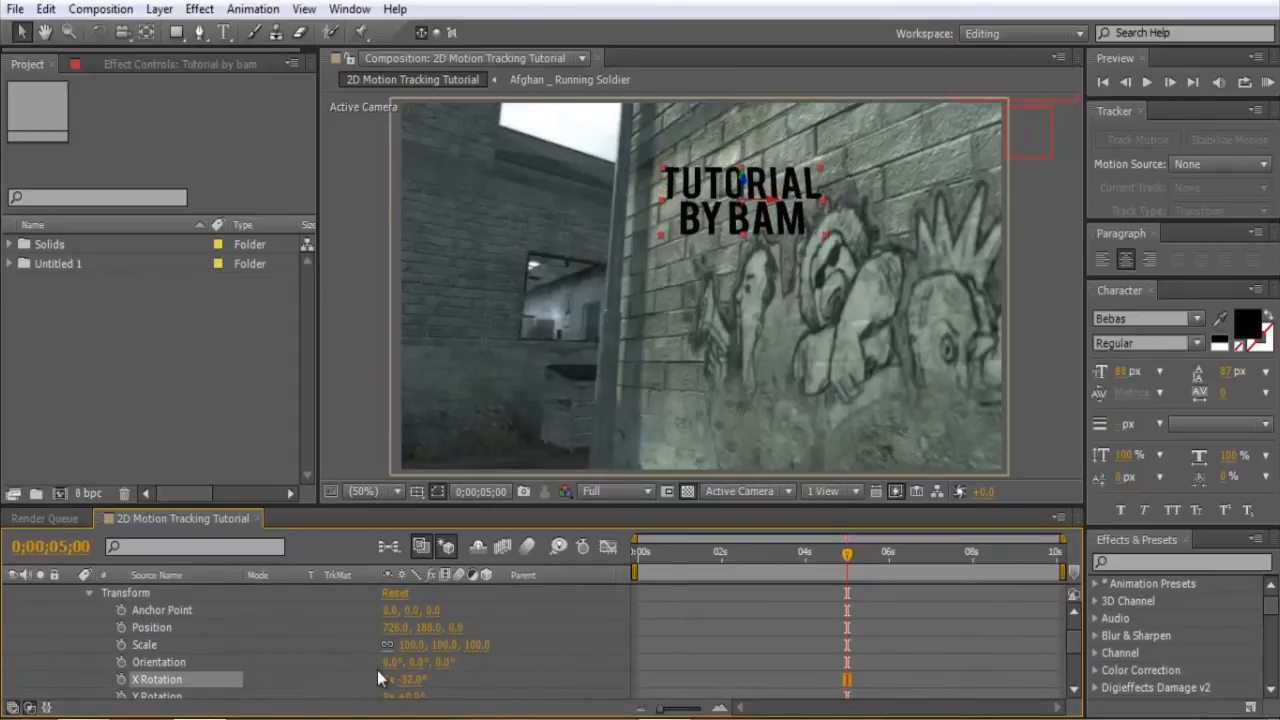
{"action": "key", "text": "ctrl+z"}
Set the TUTORIAL BY BAM text's Y Rotation to 59° and Z Rotation to -8°, and nudge it to follow the wall's perspective.
{"action": "left_click_drag", "start_coordinate": [415, 698], "coordinate": [447, 700]}
{"action": "left_click_drag", "start_coordinate": [1077, 641], "coordinate": [1077, 648]}
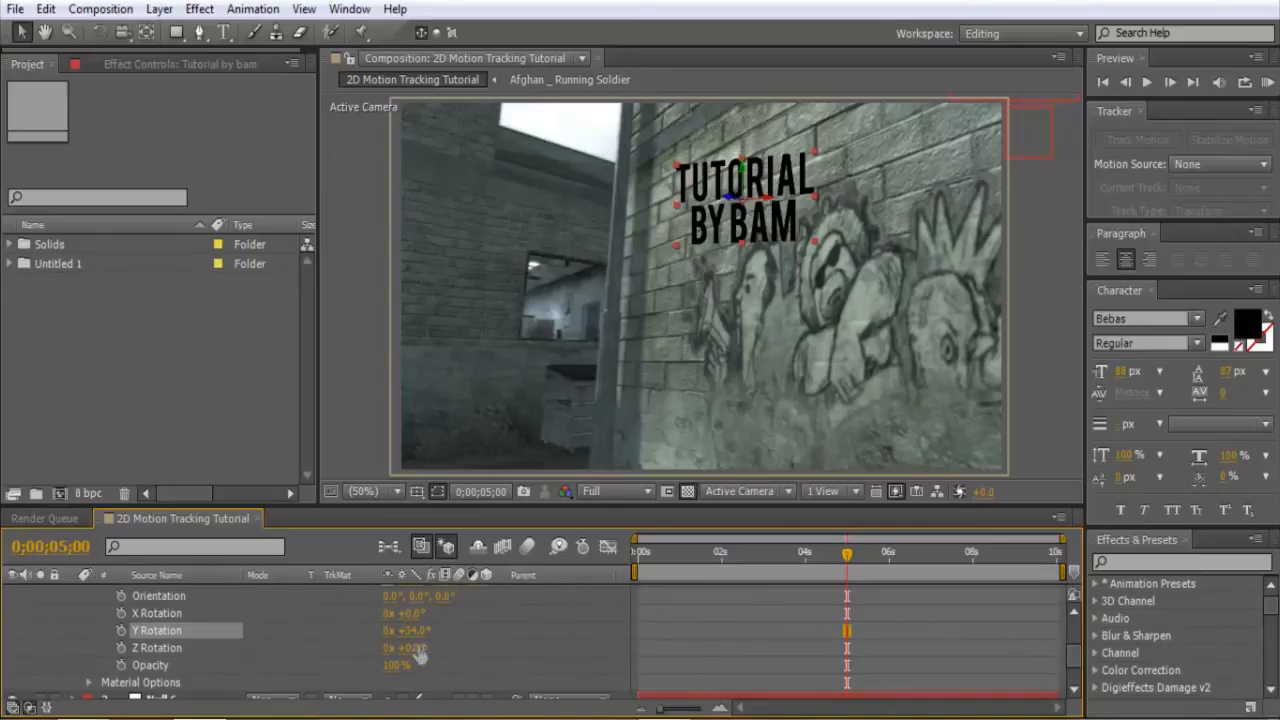
{"action": "mouse_move", "coordinate": [414, 630]}
{"action": "left_mouse_down"}
{"action": "mouse_move", "coordinate": [429, 630]}
{"action": "mouse_move", "coordinate": [408, 650]}
{"action": "left_mouse_up"}
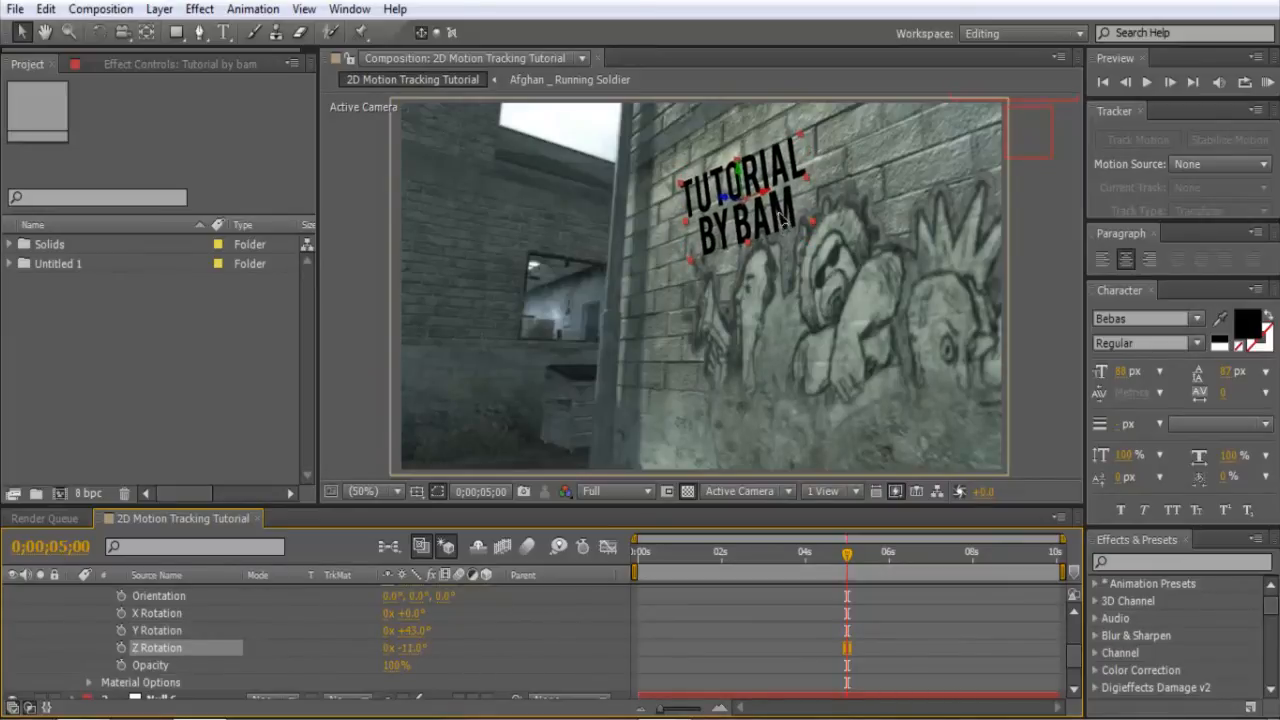
{"action": "left_click_drag", "start_coordinate": [780, 214], "coordinate": [769, 209]}
{"action": "mouse_move", "coordinate": [420, 633]}
{"action": "left_mouse_down"}
{"action": "mouse_move", "coordinate": [417, 647]}
{"action": "mouse_move", "coordinate": [412, 631]}
{"action": "left_mouse_up"}
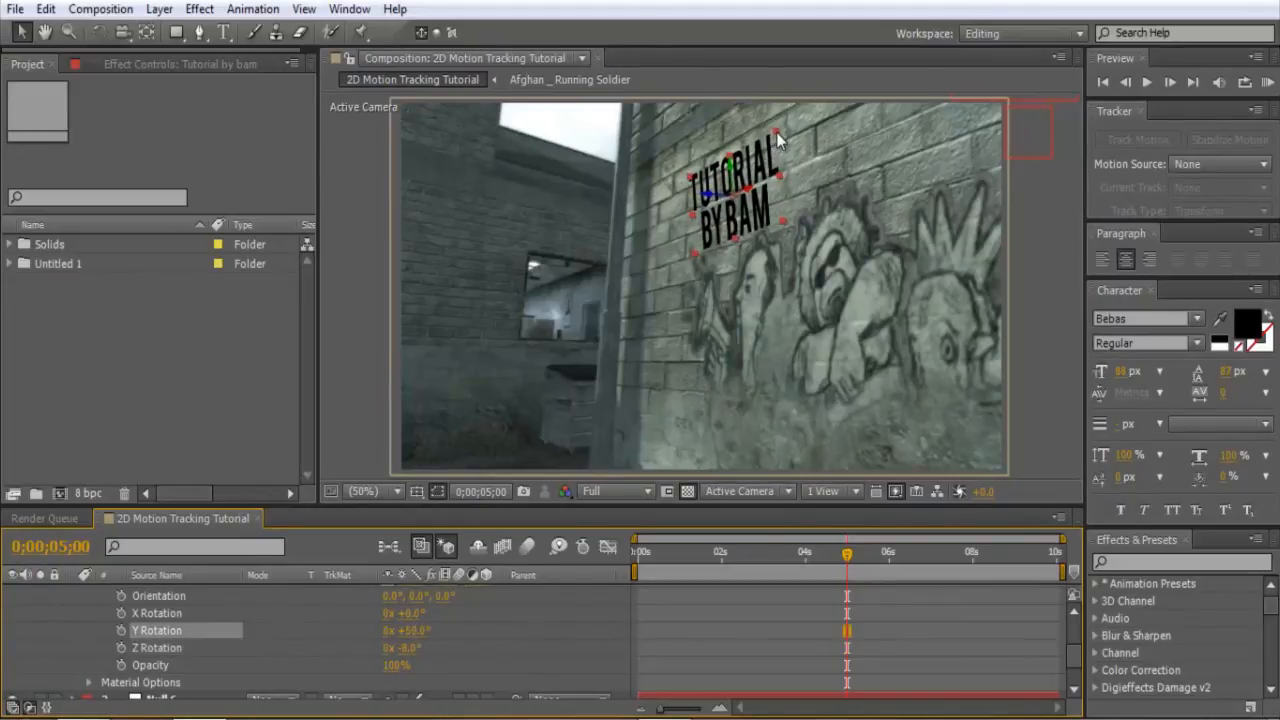
Scale the TUTORIAL BY BAM text up to about 118.5%, reposition it on the wall, and set Y Rotation to 60° and Z Rotation to -7°.
{"action": "left_click_drag", "start_coordinate": [780, 138], "coordinate": [800, 120]}
{"action": "left_click_drag", "start_coordinate": [760, 230], "coordinate": [753, 222]}
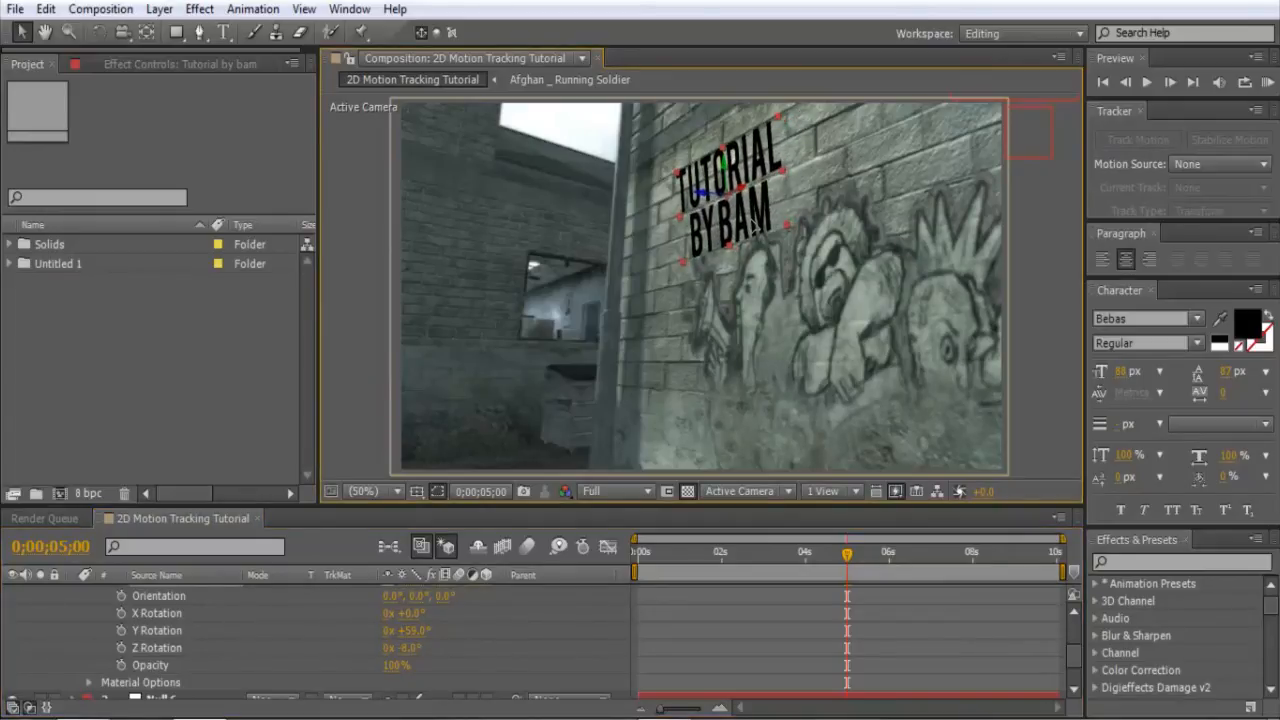
{"action": "left_click_drag", "start_coordinate": [410, 631], "coordinate": [409, 631]}
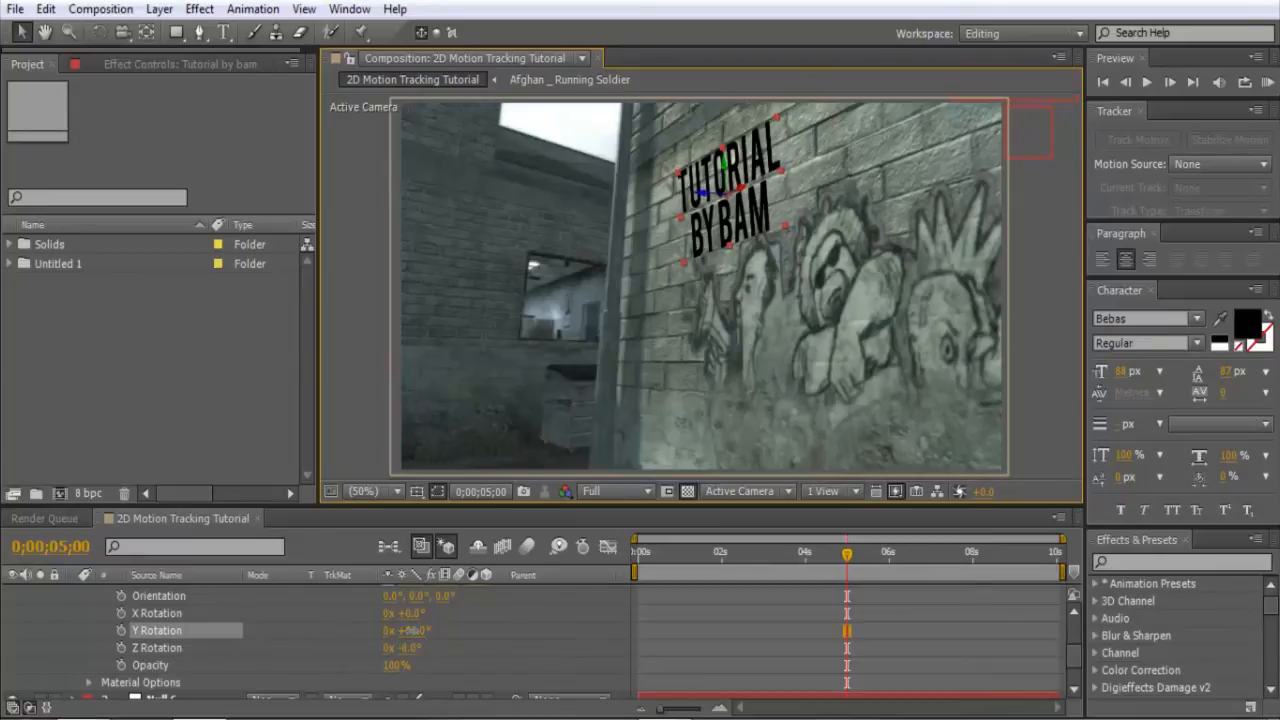
{"action": "left_click_drag", "start_coordinate": [405, 648], "coordinate": [406, 648]}
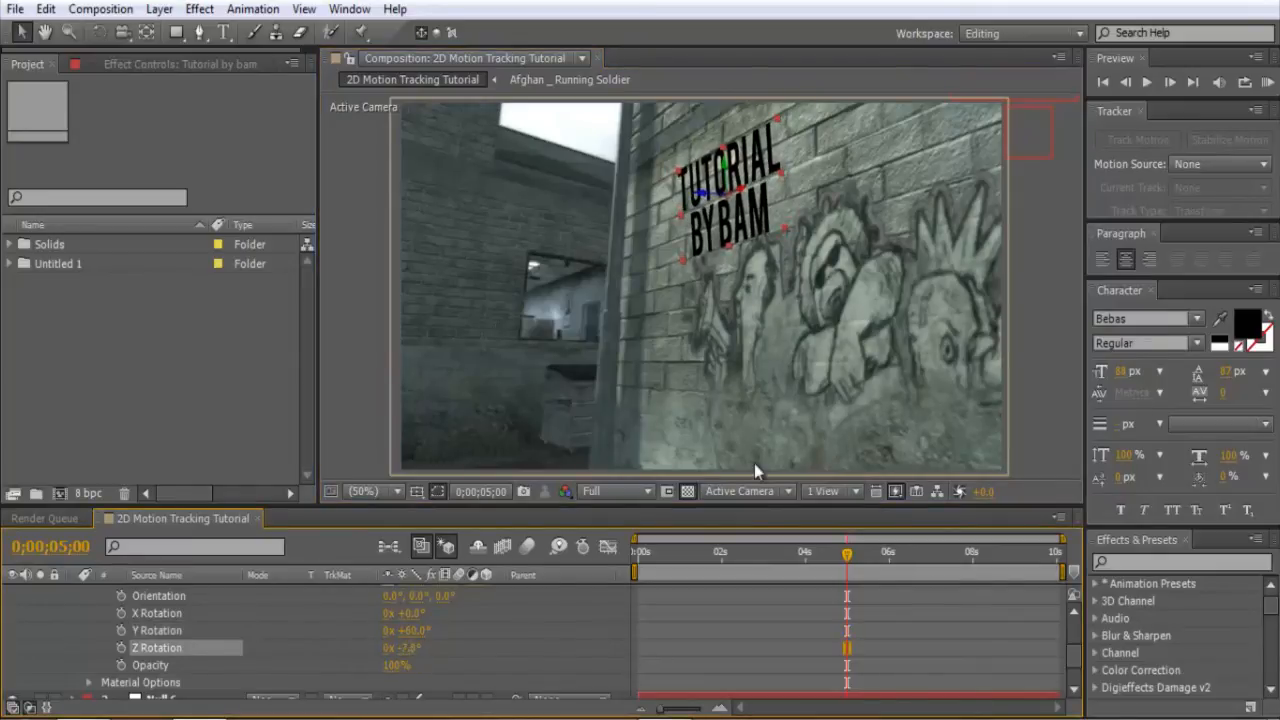
{"action": "left_click", "coordinate": [1037, 351]}
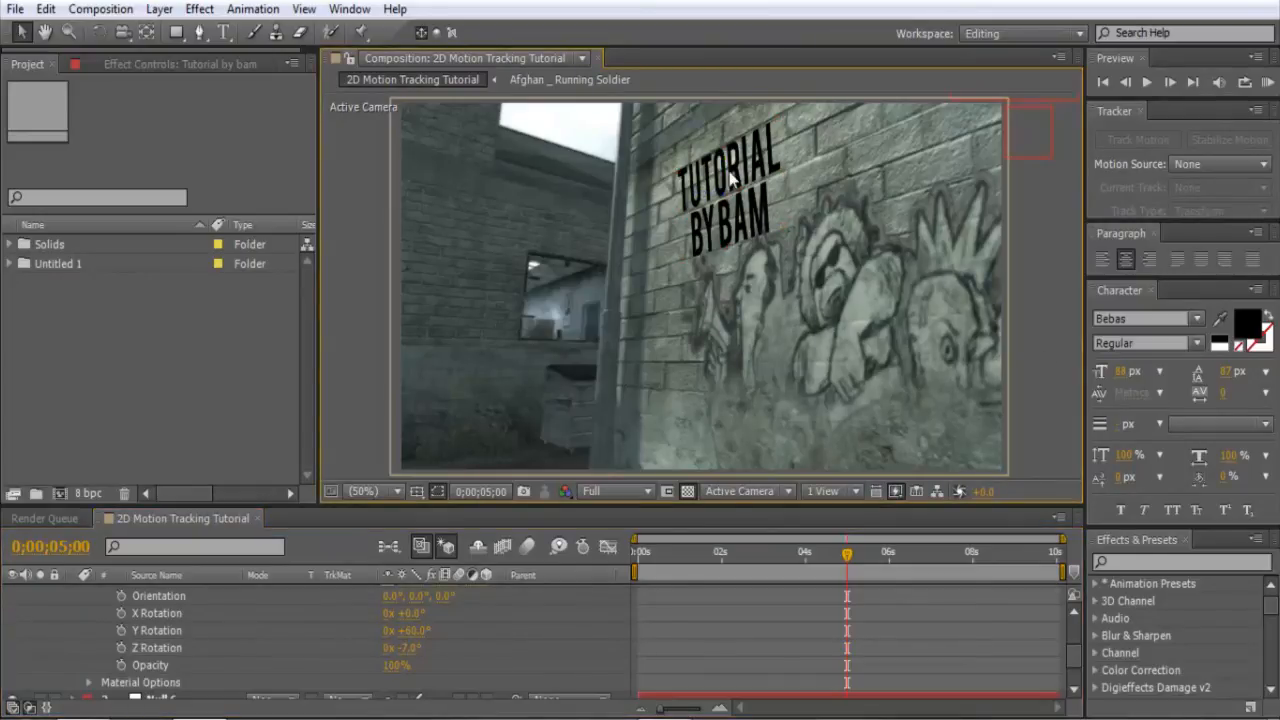
Collapse the Tutorial by bam layer's properties and add a new null object to the composition.
{"action": "left_click_drag", "start_coordinate": [1073, 654], "coordinate": [1073, 627]}
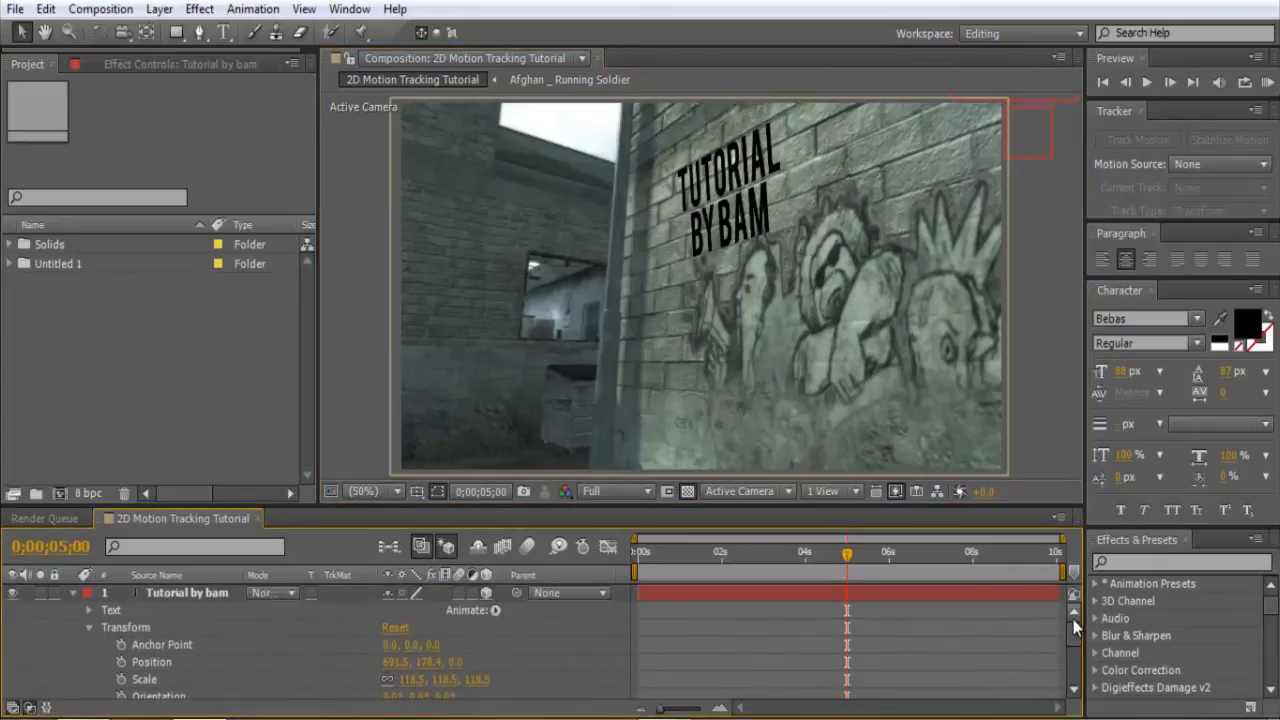
{"action": "left_click", "coordinate": [72, 594]}
{"action": "left_click", "coordinate": [190, 593]}
{"action": "left_click", "coordinate": [158, 9]}
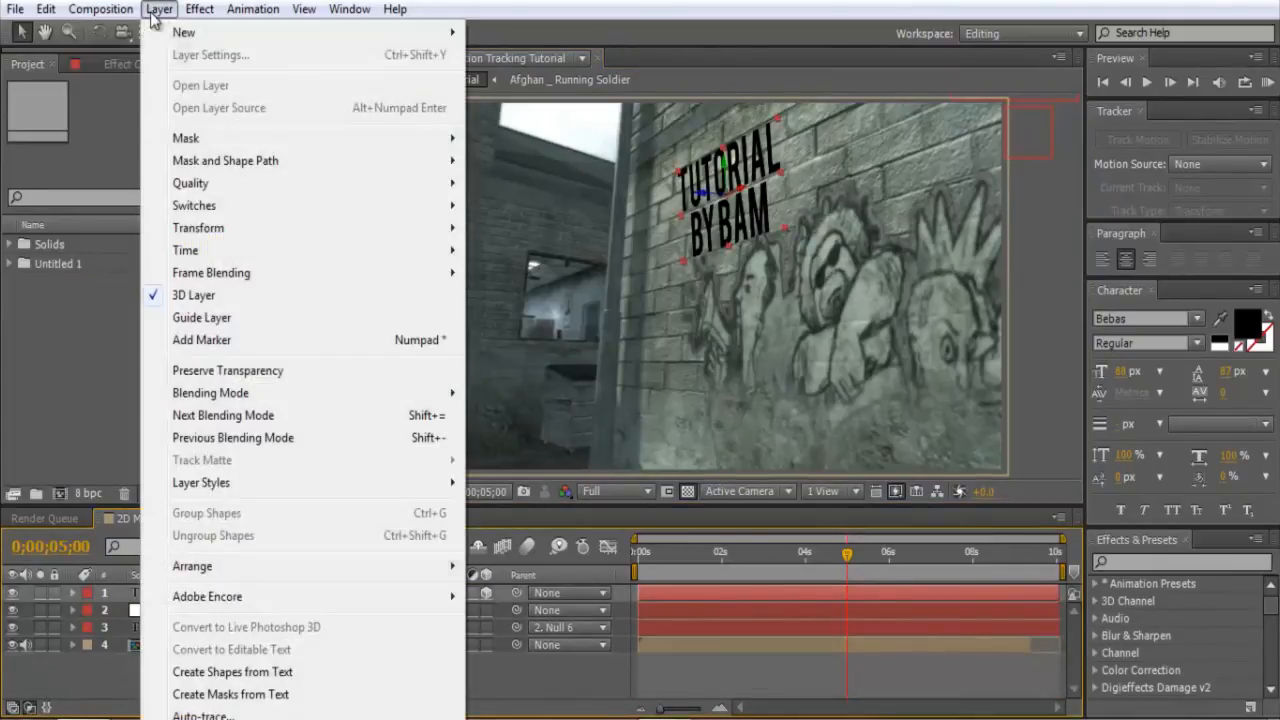
{"action": "mouse_move", "coordinate": [182, 33]}
{"action": "left_click", "coordinate": [555, 130]}
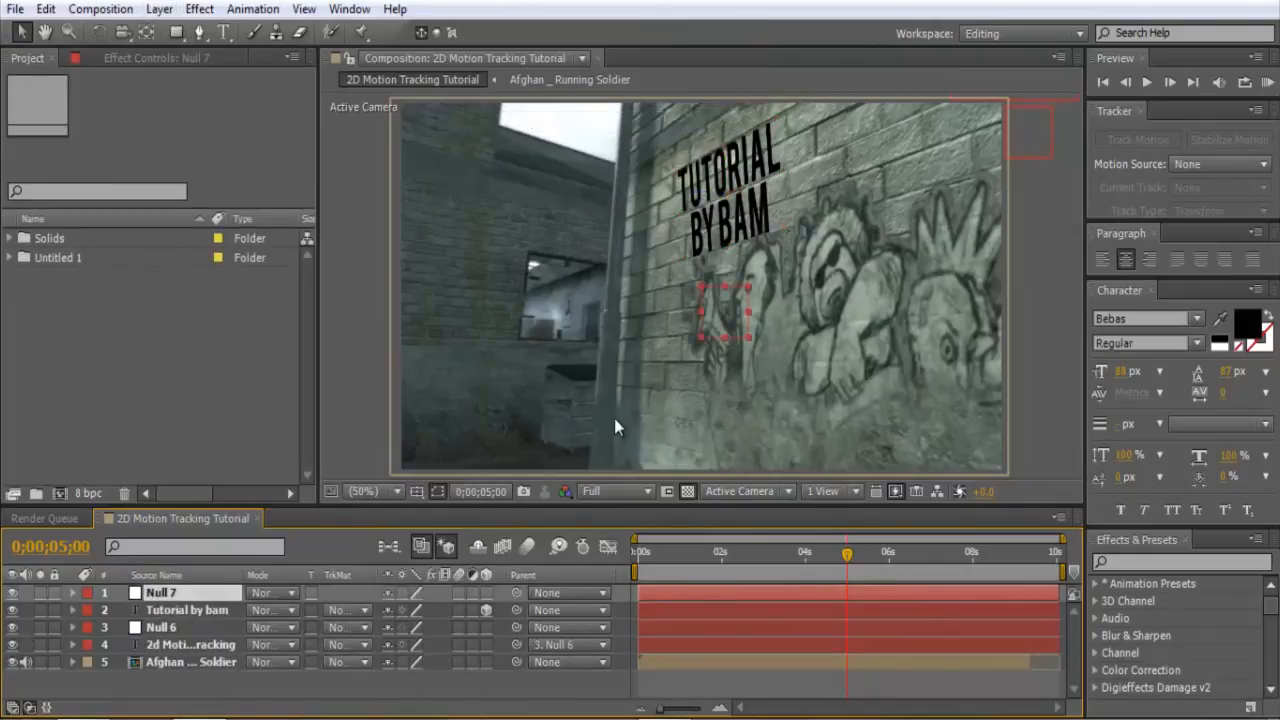
Move to 0;00;04;22, just before the cut to the brick wall, and select the Afghan _ Running Soldier footage layer.
{"action": "left_click_drag", "start_coordinate": [851, 559], "coordinate": [819, 566]}
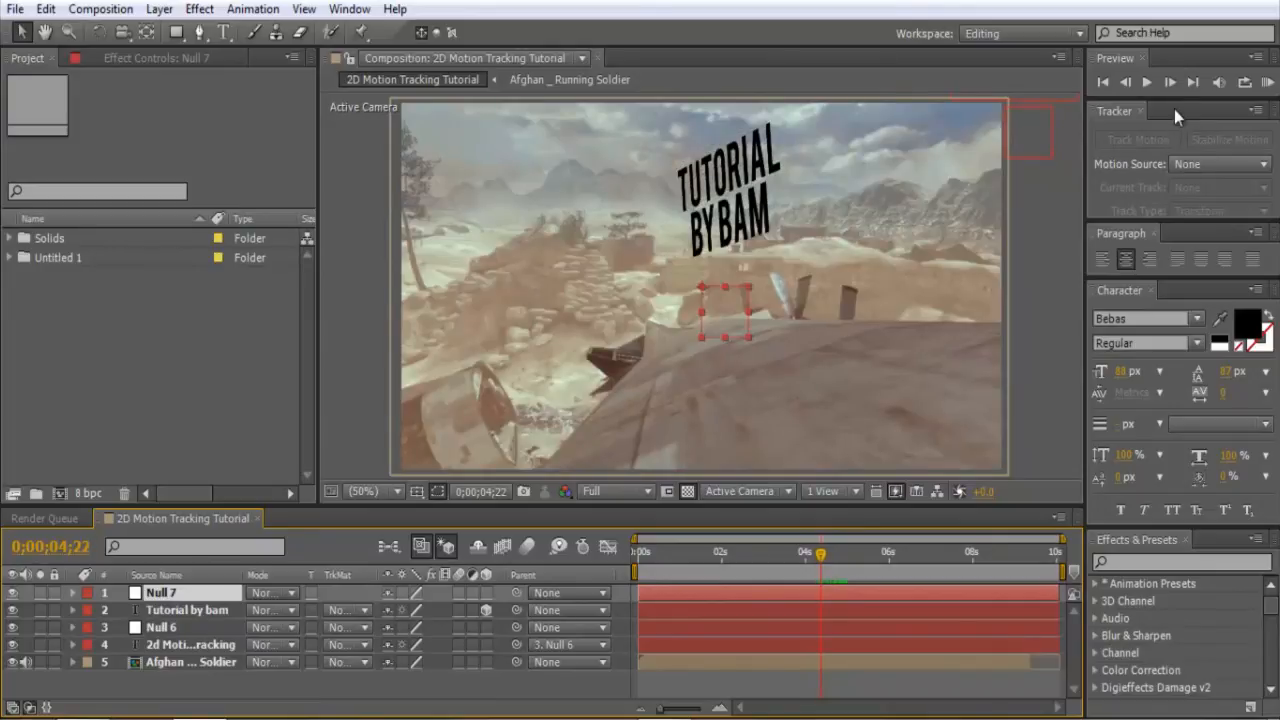
{"action": "left_click", "coordinate": [1170, 81]}
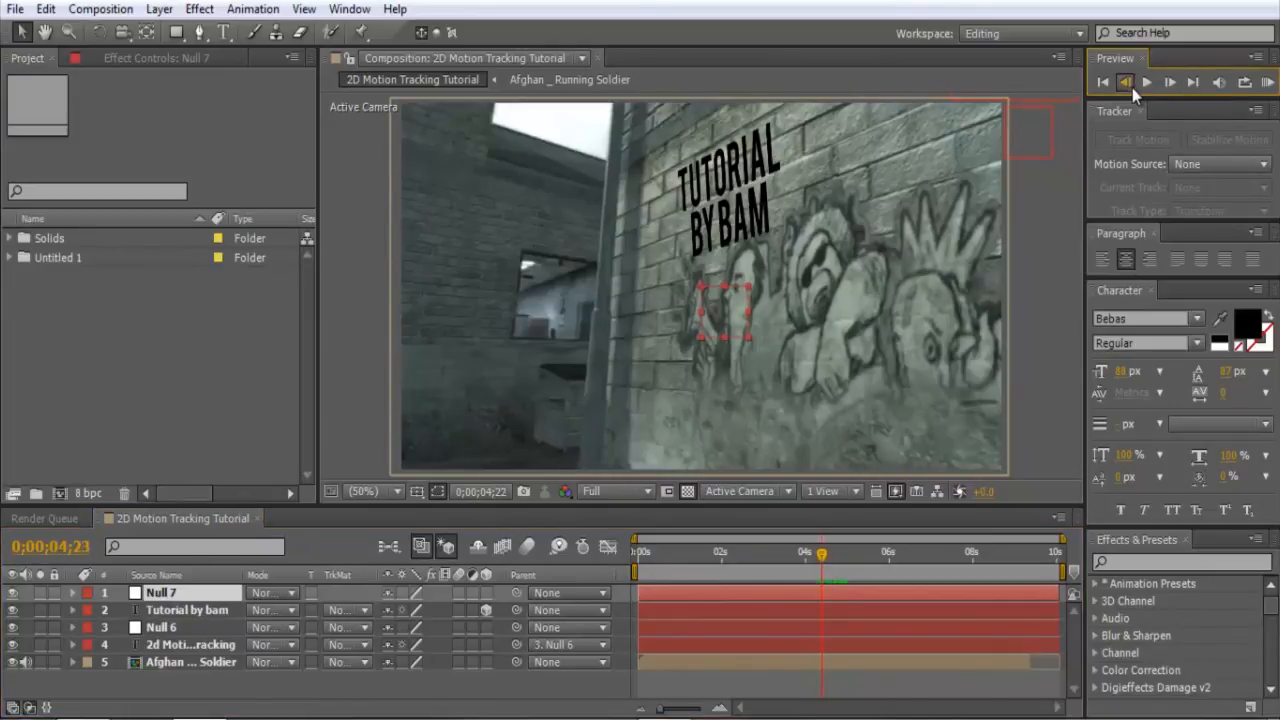
{"action": "left_click", "coordinate": [1127, 84]}
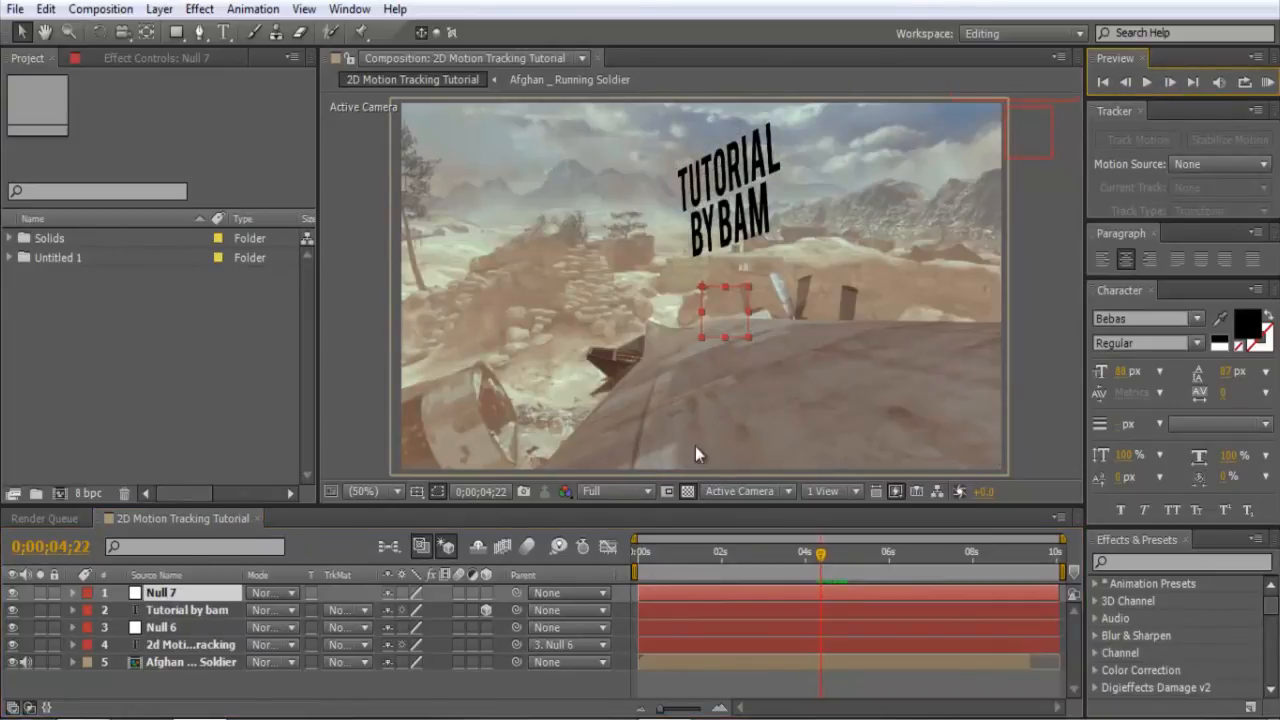
{"action": "left_click", "coordinate": [1015, 419]}
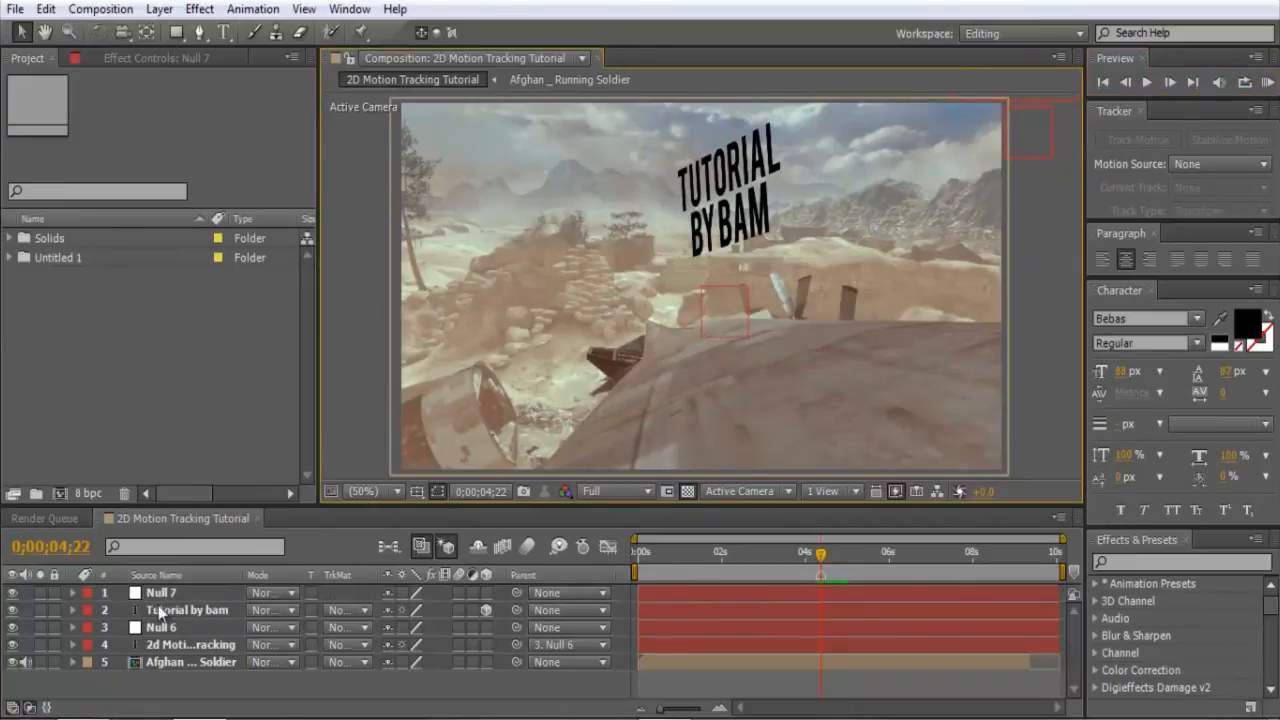
{"action": "left_click", "coordinate": [168, 665]}
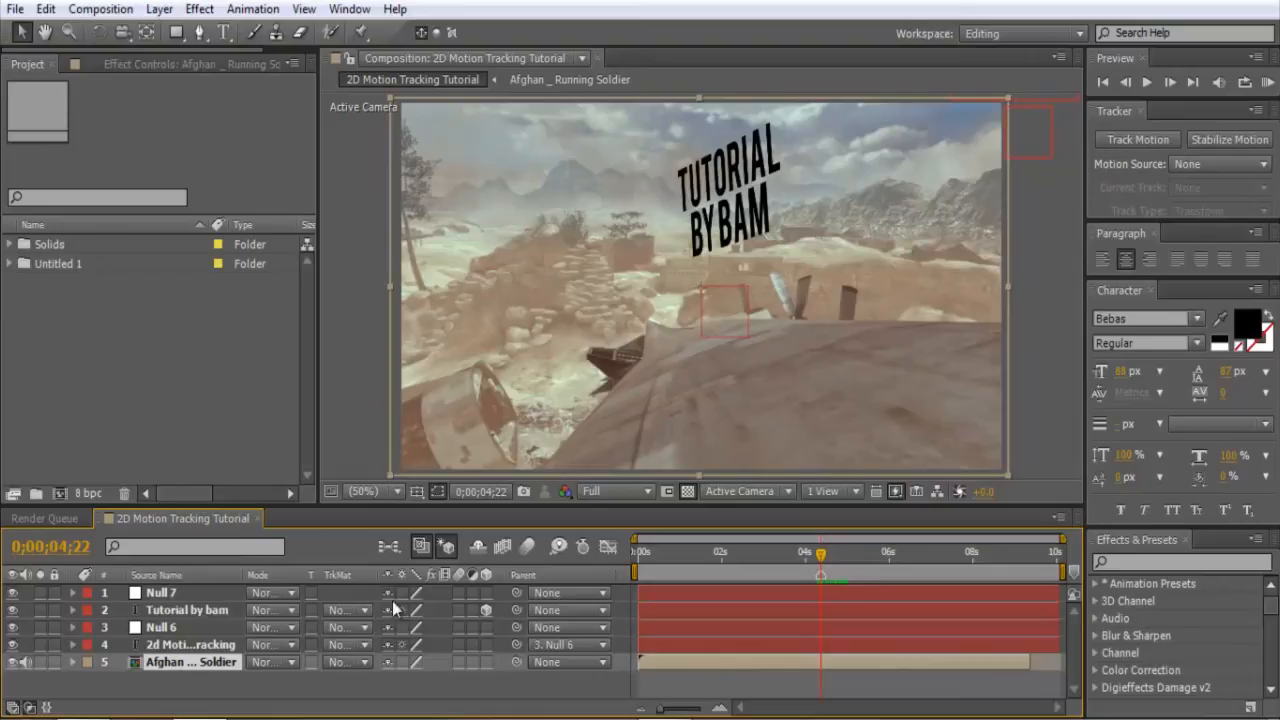
Switch to the Motion Tracking workspace and close the Character and Paragraph panels.
{"action": "left_click", "coordinate": [1015, 33]}
{"action": "left_click", "coordinate": [1021, 171]}
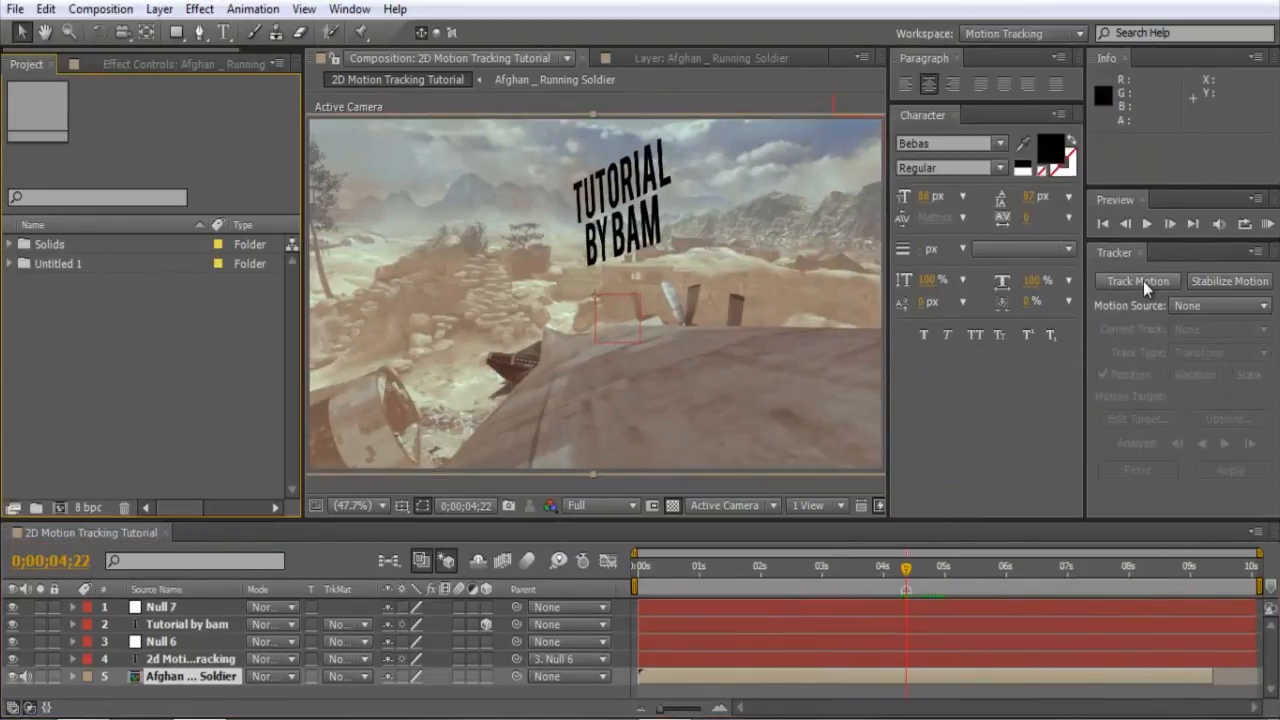
{"action": "left_click", "coordinate": [953, 114]}
{"action": "left_click", "coordinate": [961, 57]}
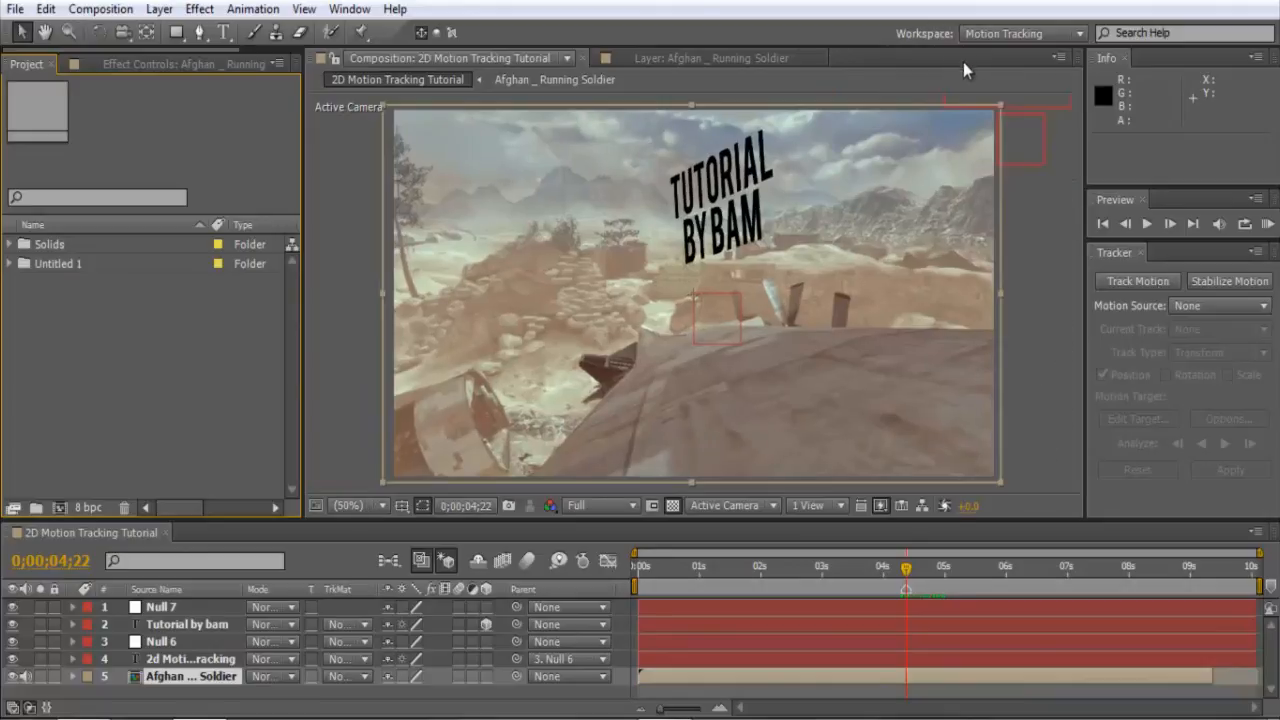
Start a position track at 0;00;04;23 with the track point on the pillar's upper edge against the sky, and analyze it forward.
{"action": "left_click", "coordinate": [1148, 285]}
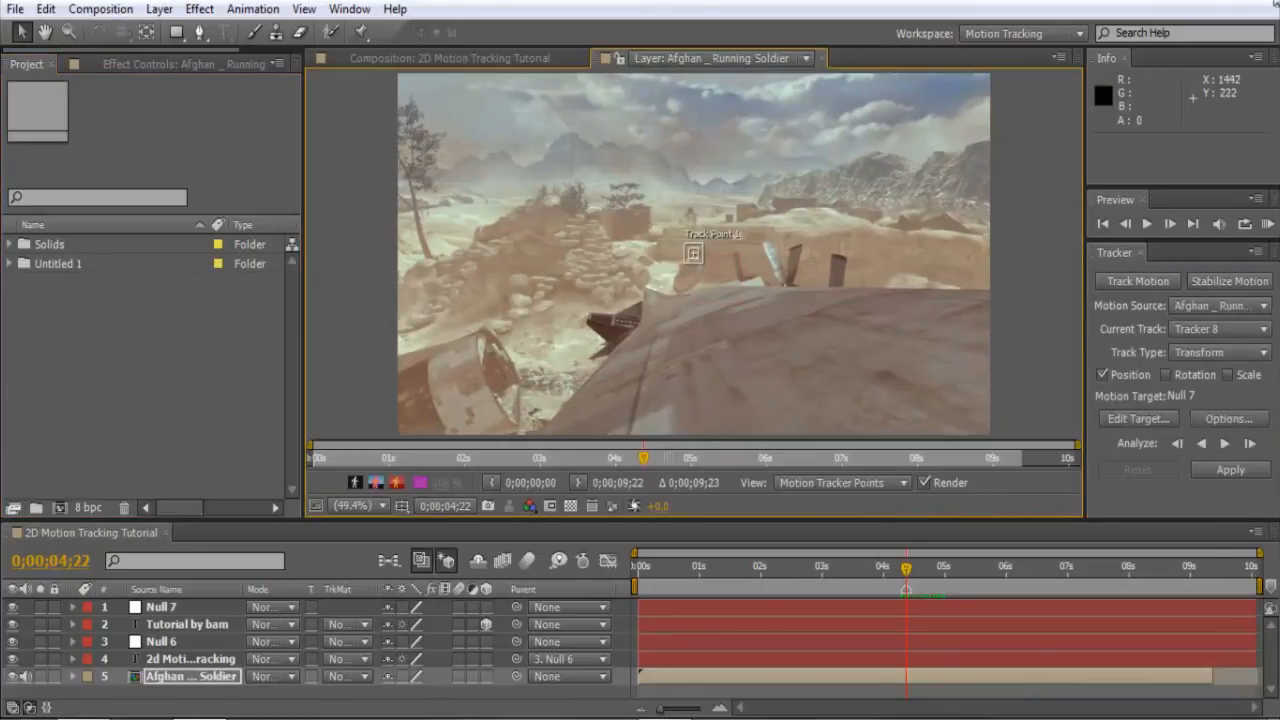
{"action": "left_click", "coordinate": [1161, 228]}
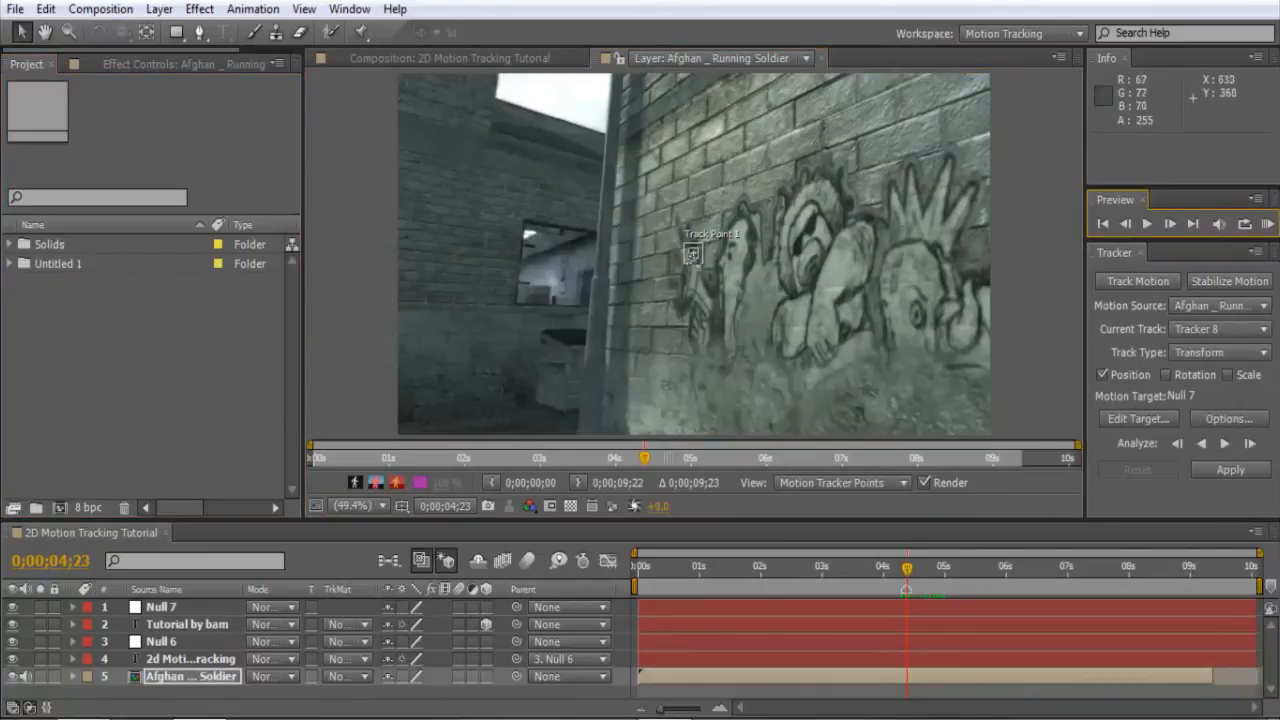
{"action": "left_click_drag", "start_coordinate": [696, 259], "coordinate": [610, 138]}
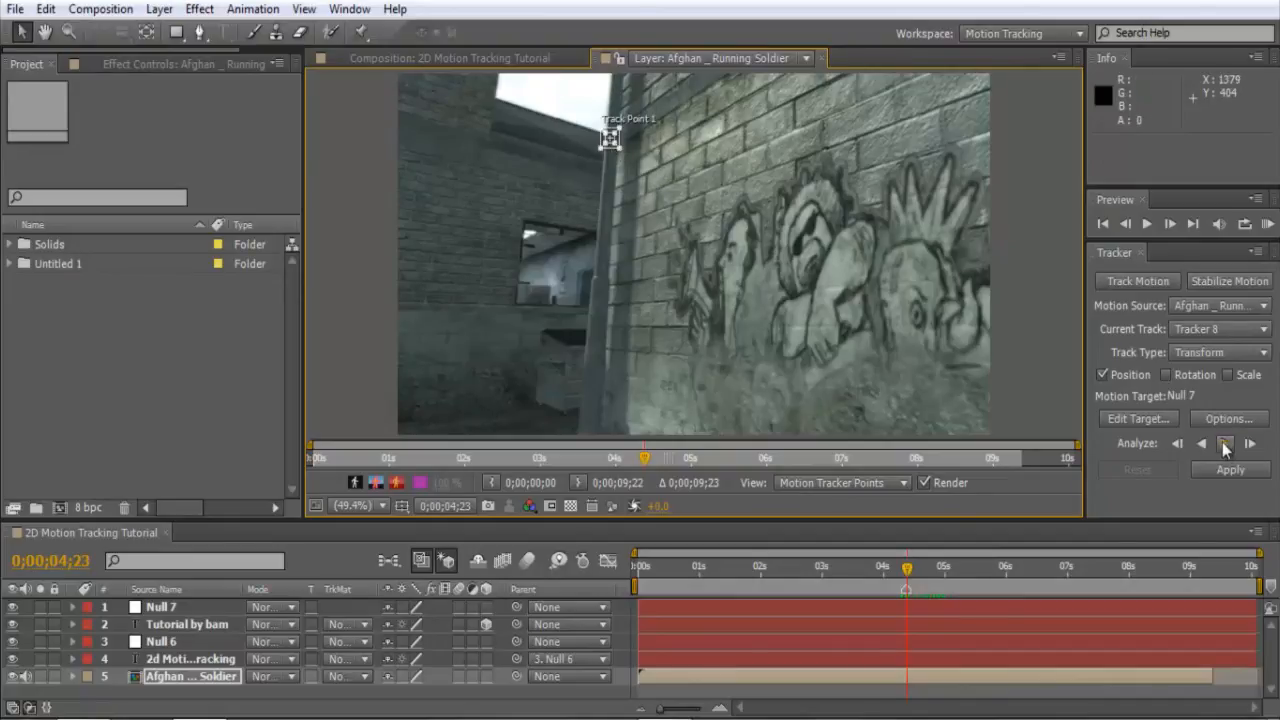
{"action": "left_click", "coordinate": [1225, 445]}
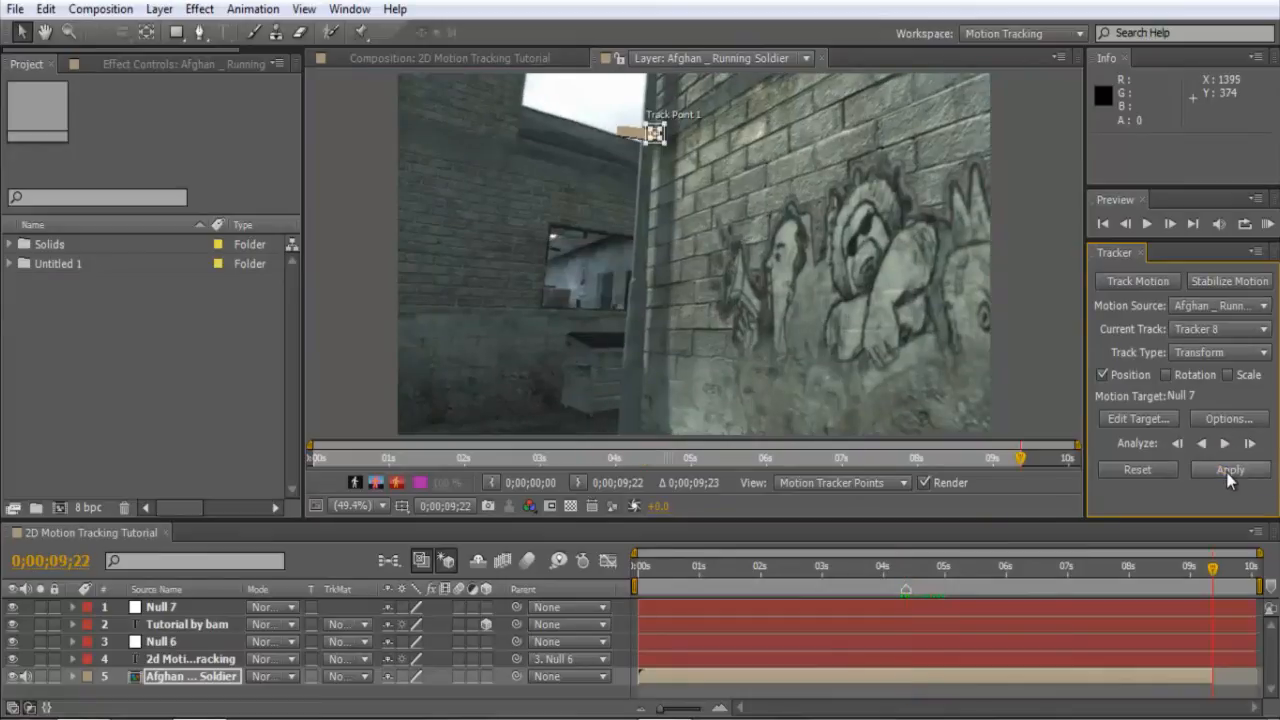
Apply the tracking data to Null 7 in X and Y, and collapse the footage layer's properties.
{"action": "left_click", "coordinate": [1228, 474]}
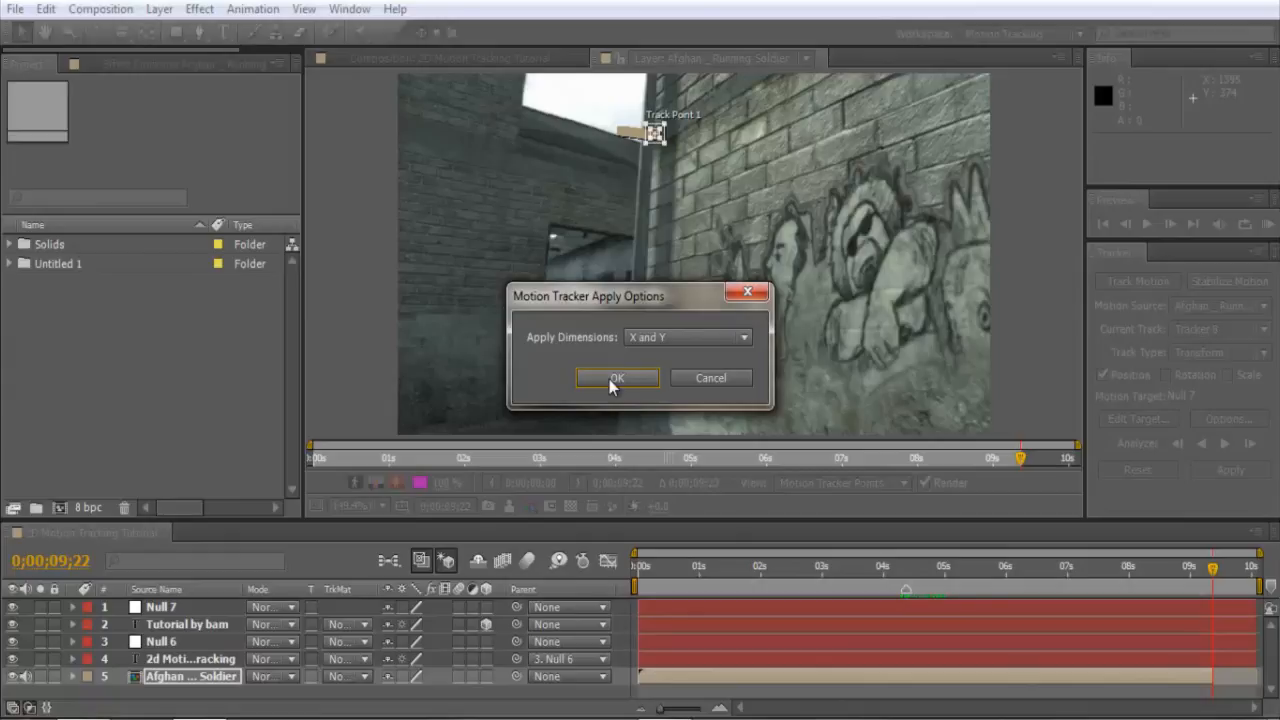
{"action": "left_click", "coordinate": [613, 382]}
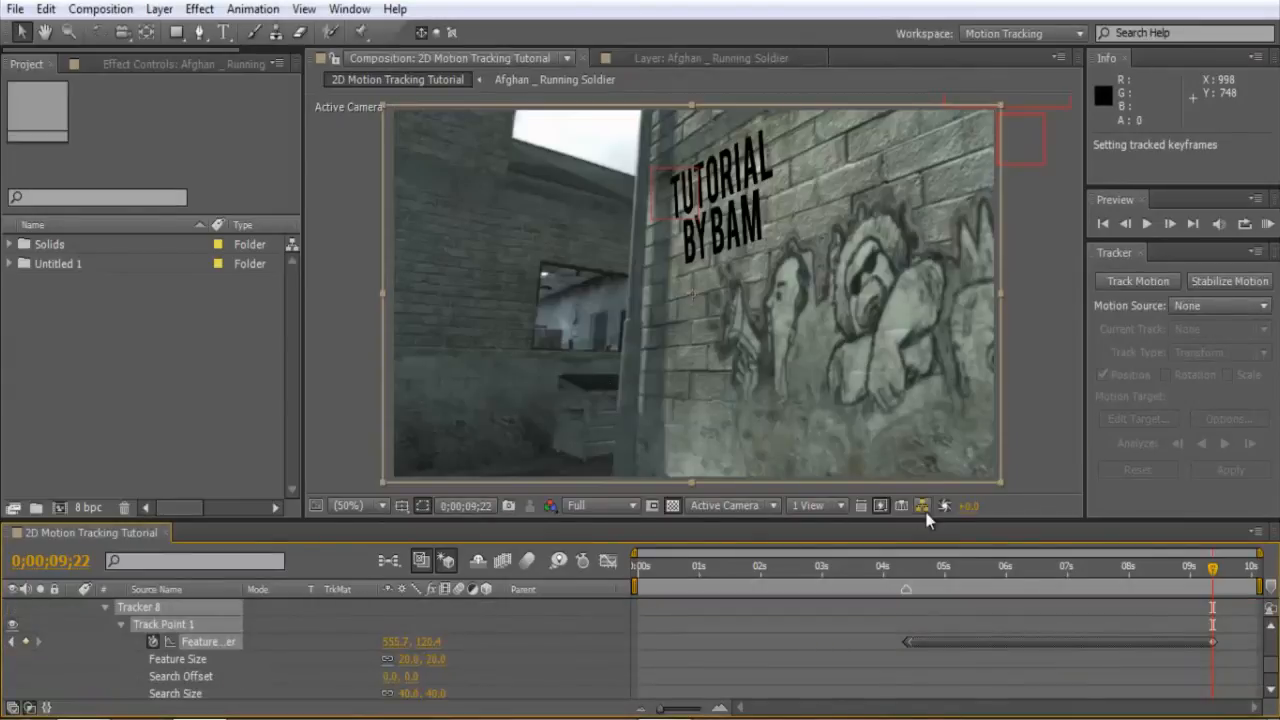
{"action": "scroll", "coordinate": [1250, 655], "scroll_direction": "up", "scroll_amount": 5}
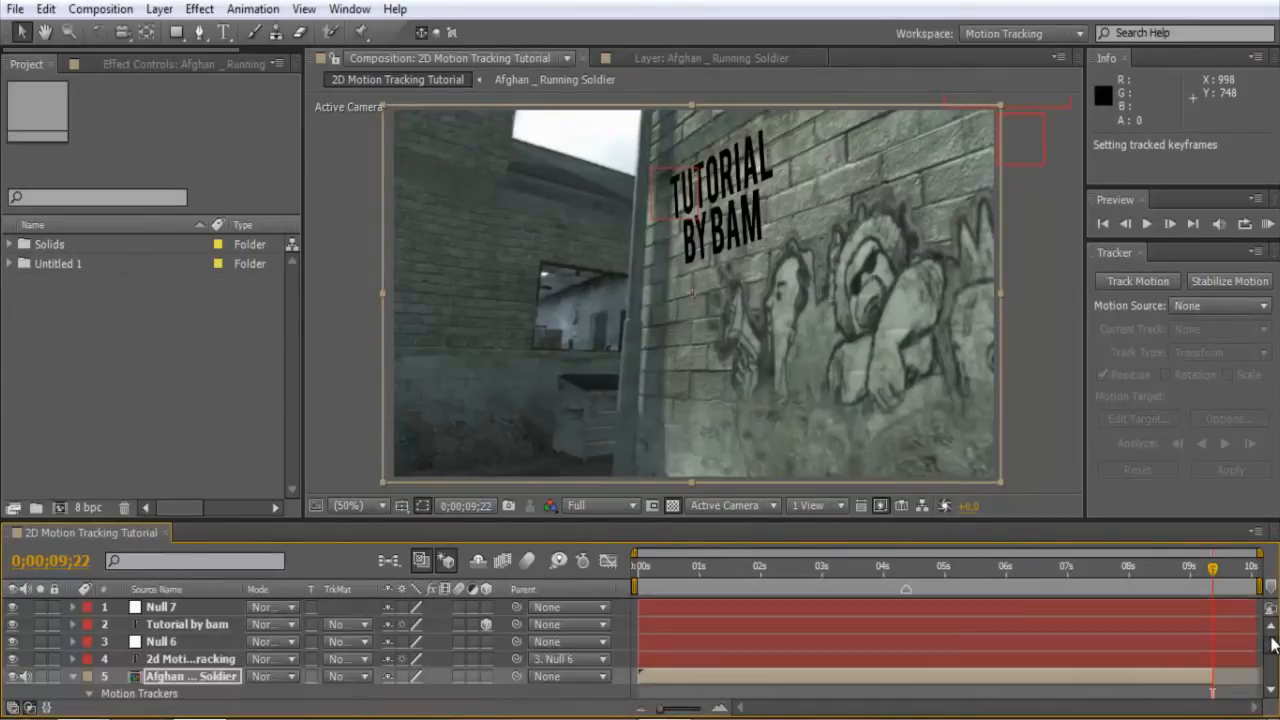
{"action": "left_click", "coordinate": [73, 677]}
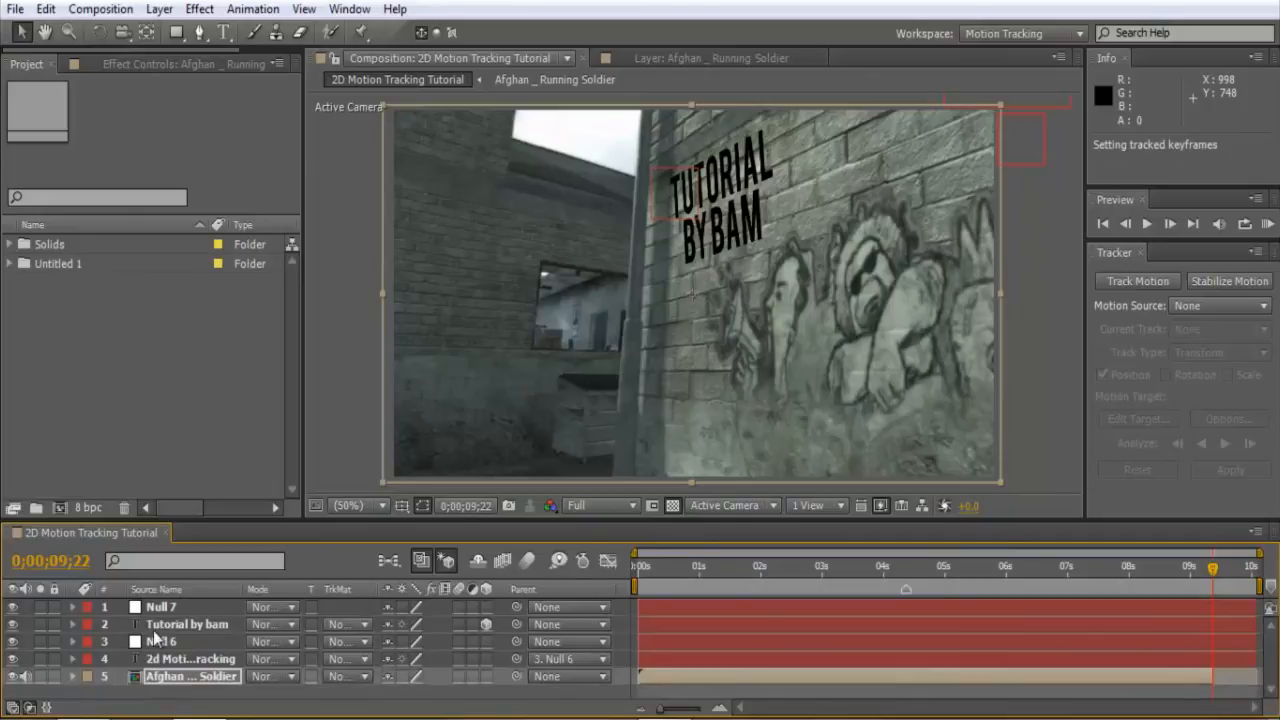
Go to the first brick wall frame at 0;00;04;23 and parent the Tutorial by bam layer to Null 7.
{"action": "left_click", "coordinate": [194, 608]}
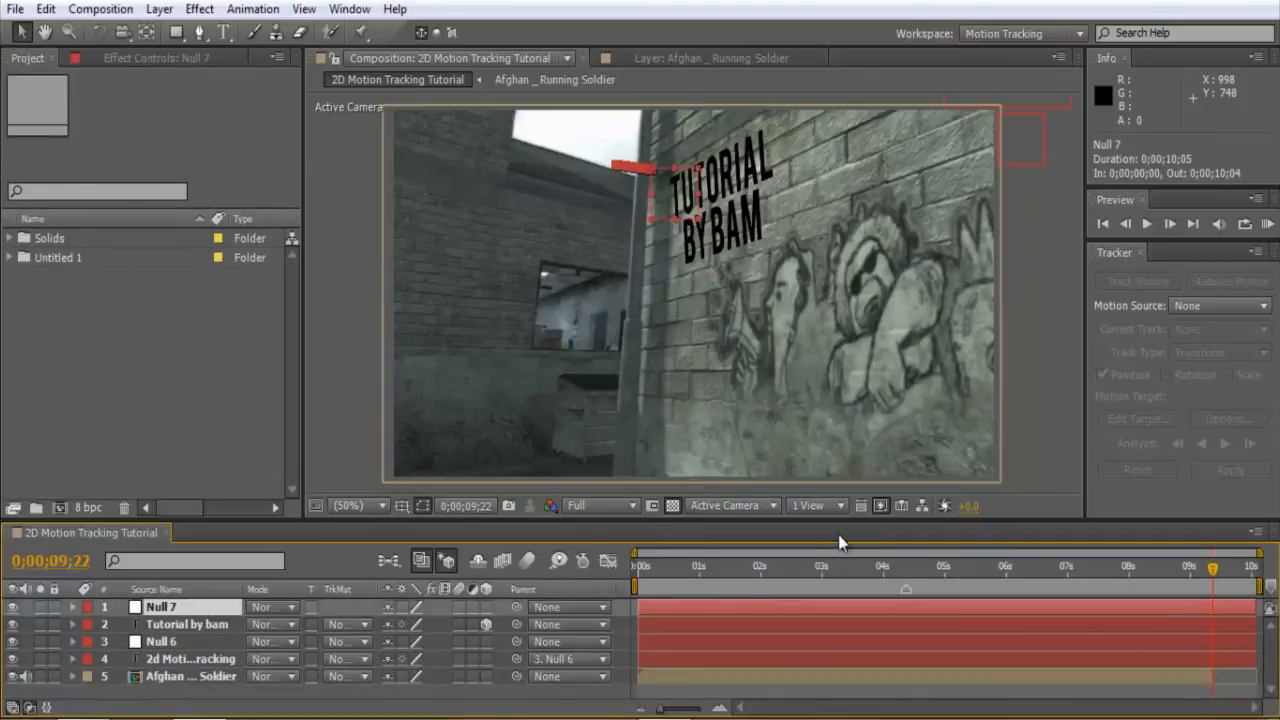
{"action": "left_click", "coordinate": [907, 565]}
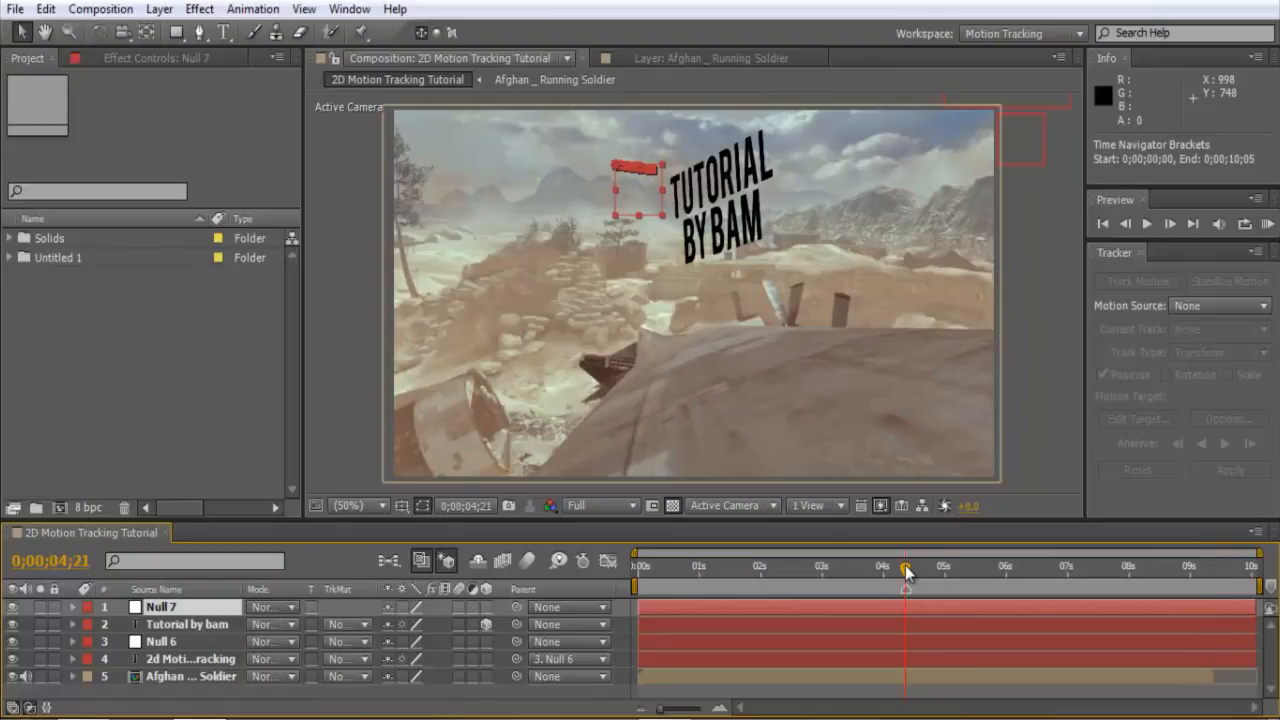
{"action": "left_click", "coordinate": [1171, 222]}
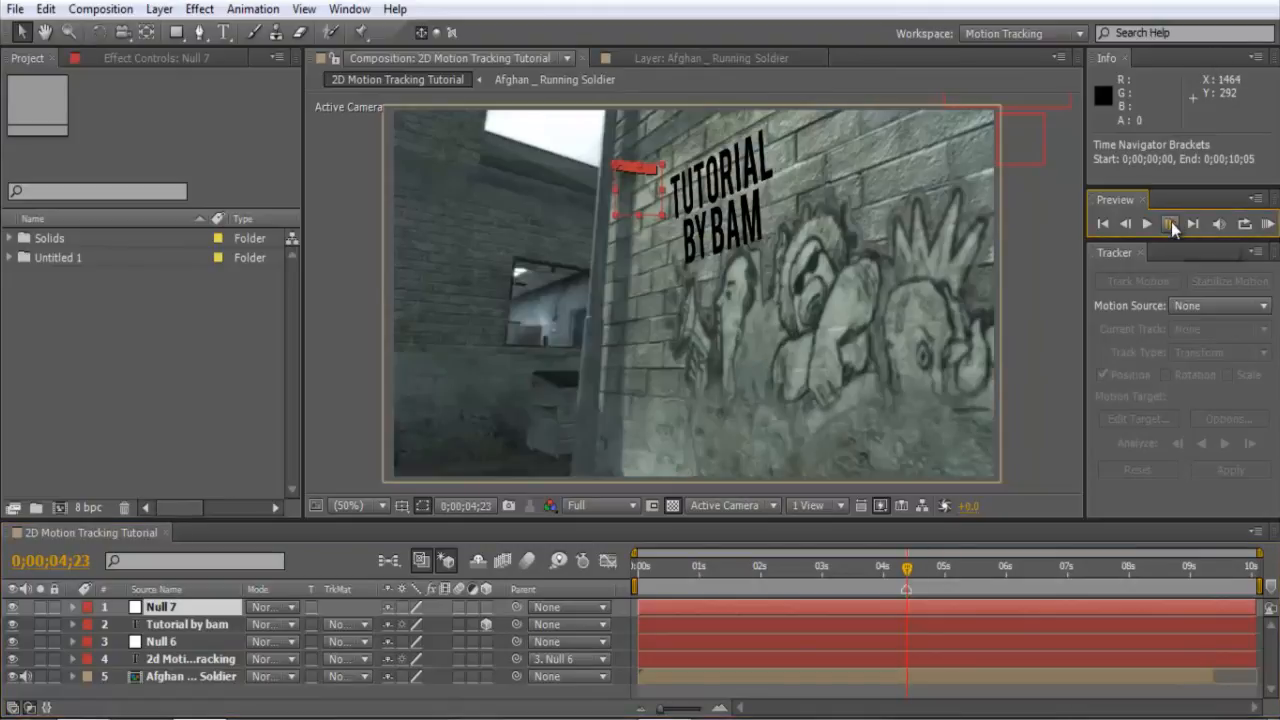
{"action": "left_click", "coordinate": [181, 620]}
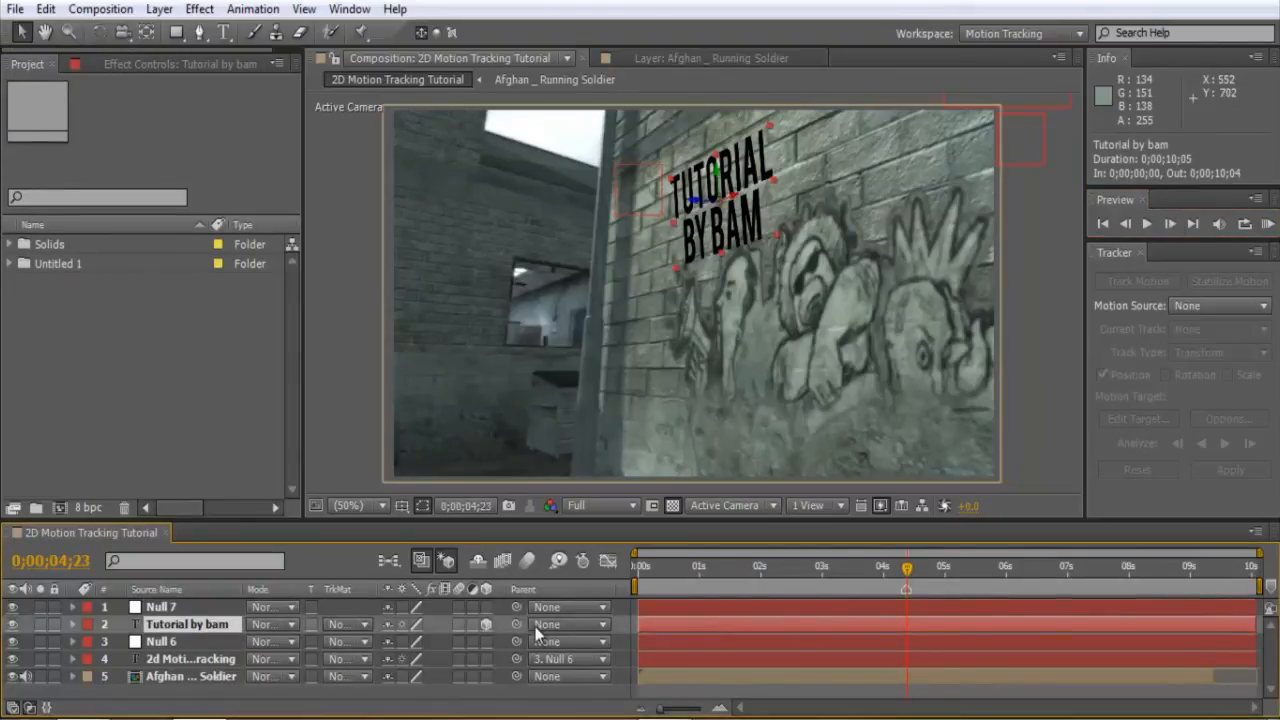
{"action": "left_click_drag", "start_coordinate": [518, 628], "coordinate": [502, 609]}
Scrub through the timeline to check how the TUTORIAL BY BAM text follows the wall and where it shows before the cut.
{"action": "left_click_drag", "start_coordinate": [910, 568], "coordinate": [1062, 558]}
{"action": "left_click", "coordinate": [905, 592]}
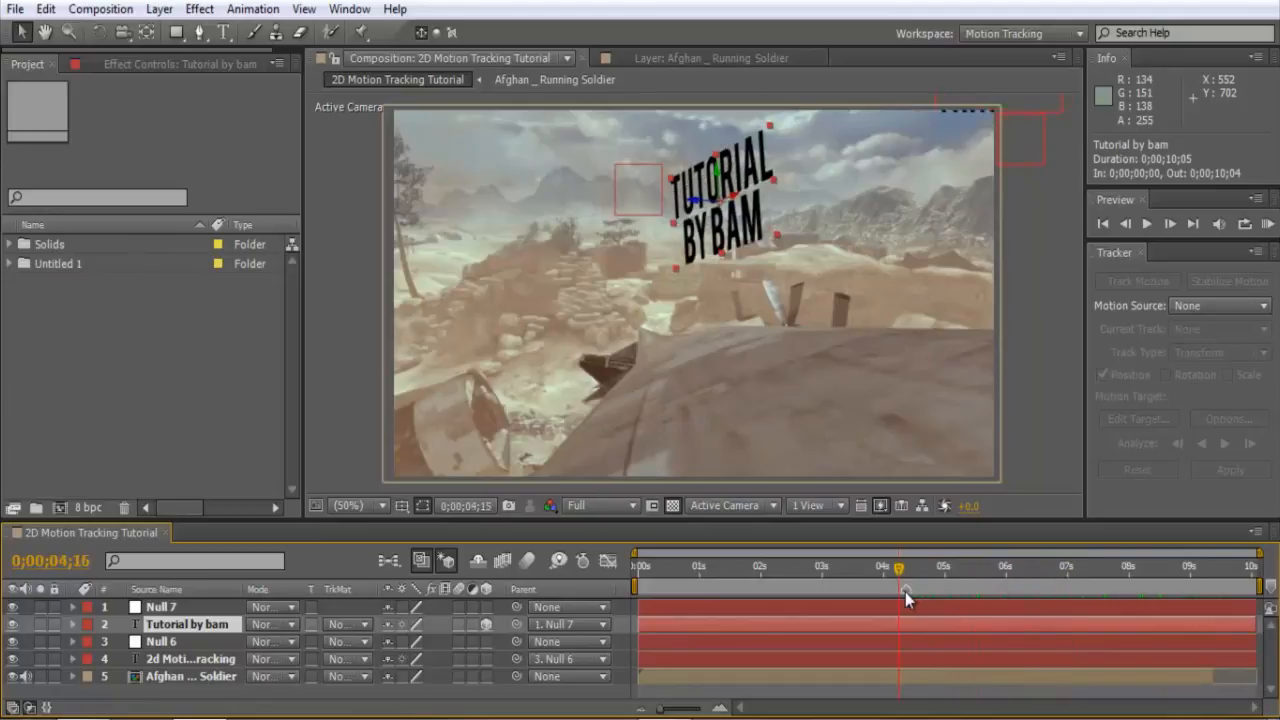
{"action": "left_click_drag", "start_coordinate": [909, 592], "coordinate": [915, 586]}
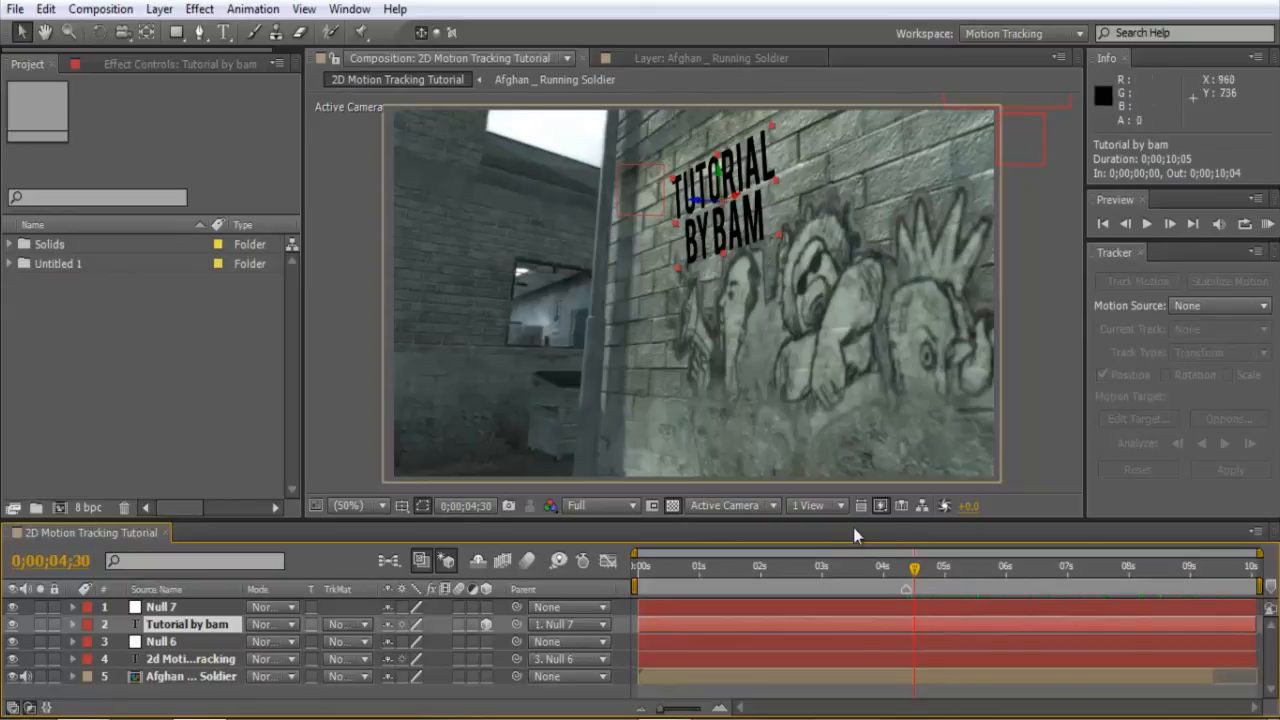
{"action": "left_click_drag", "start_coordinate": [915, 582], "coordinate": [717, 578]}
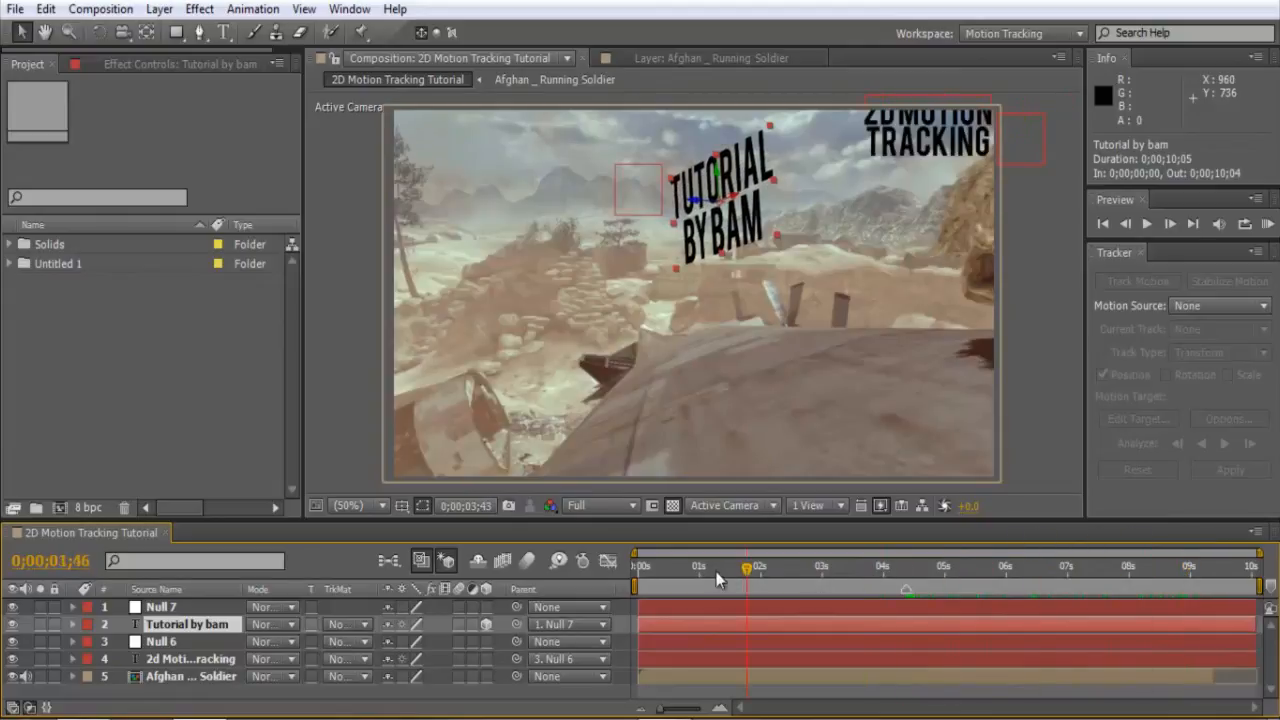
Trim the start of the Tutorial by bam layer to 0;00;04;22, at the cut to the brick wall.
{"action": "left_click", "coordinate": [903, 568]}
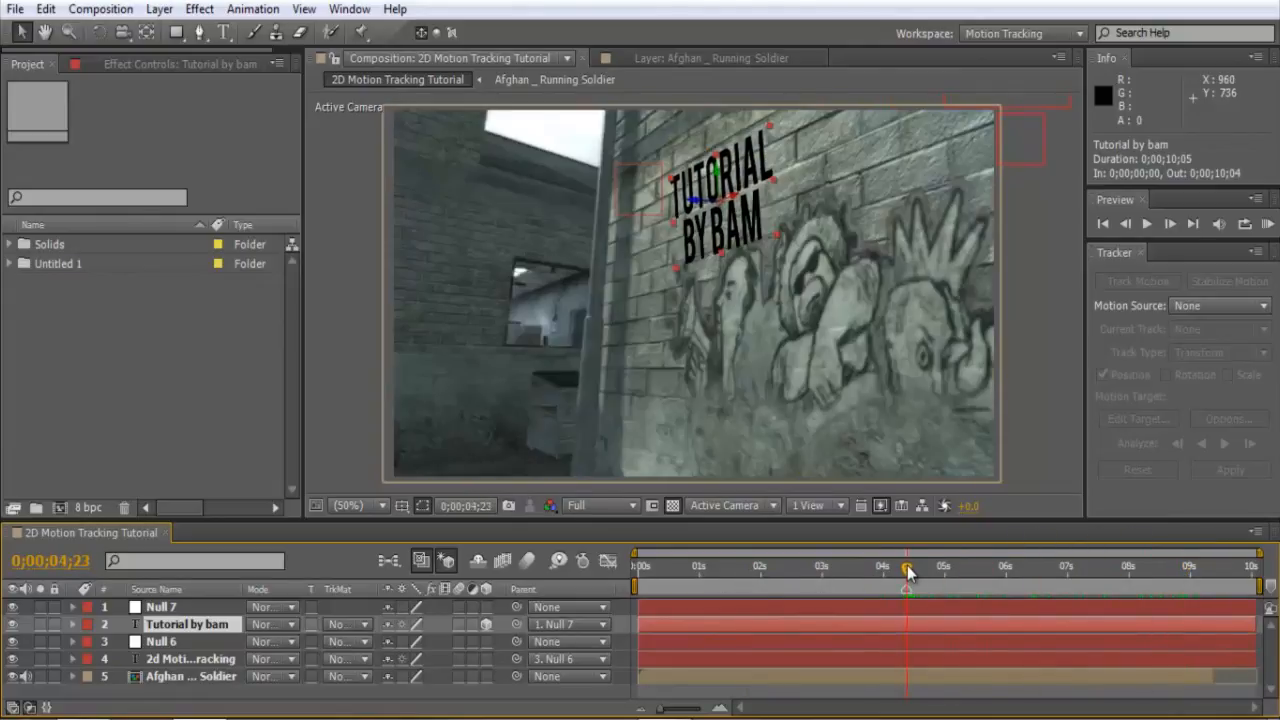
{"action": "left_click", "coordinate": [1124, 226]}
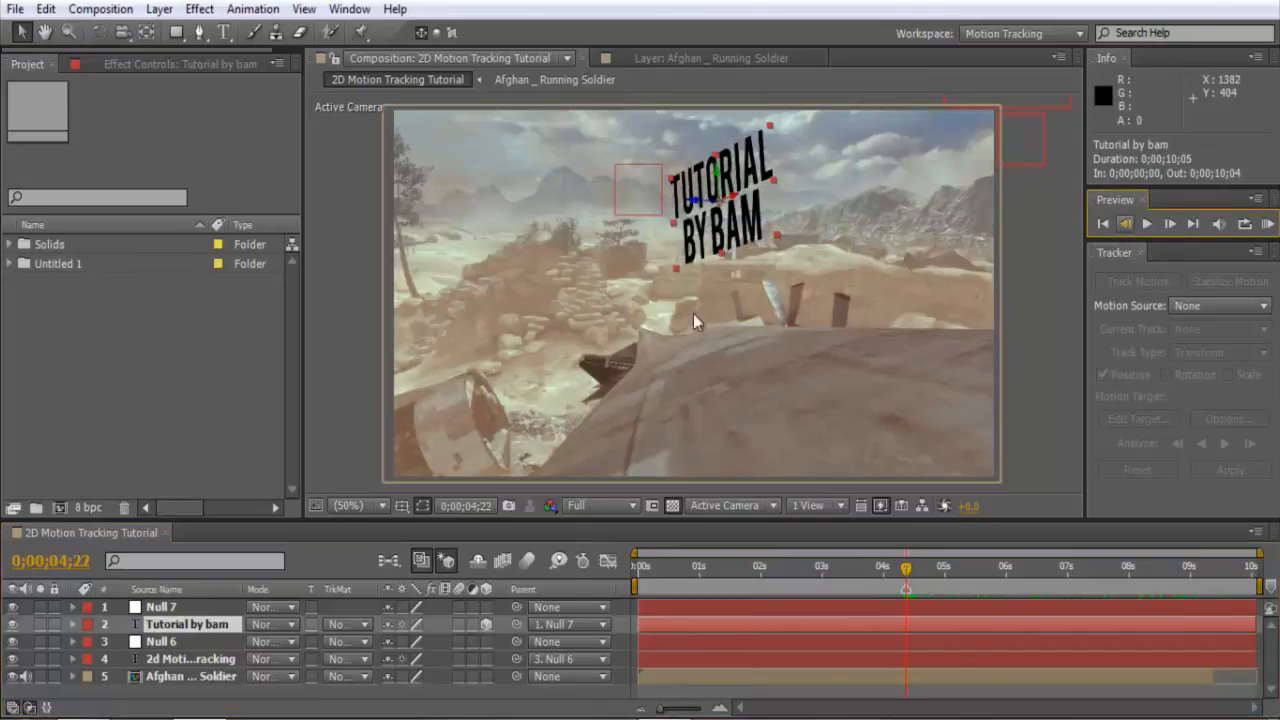
{"action": "left_click", "coordinate": [178, 628]}
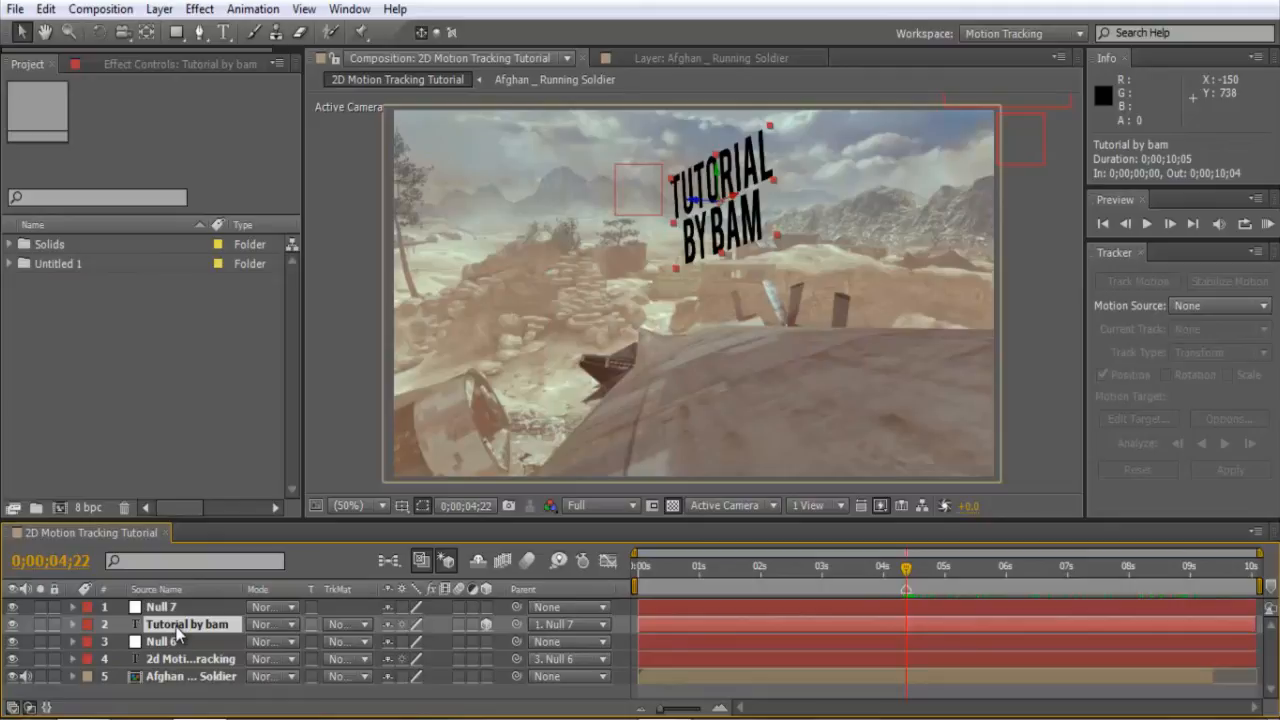
{"action": "key", "text": "alt+bracketleft"}
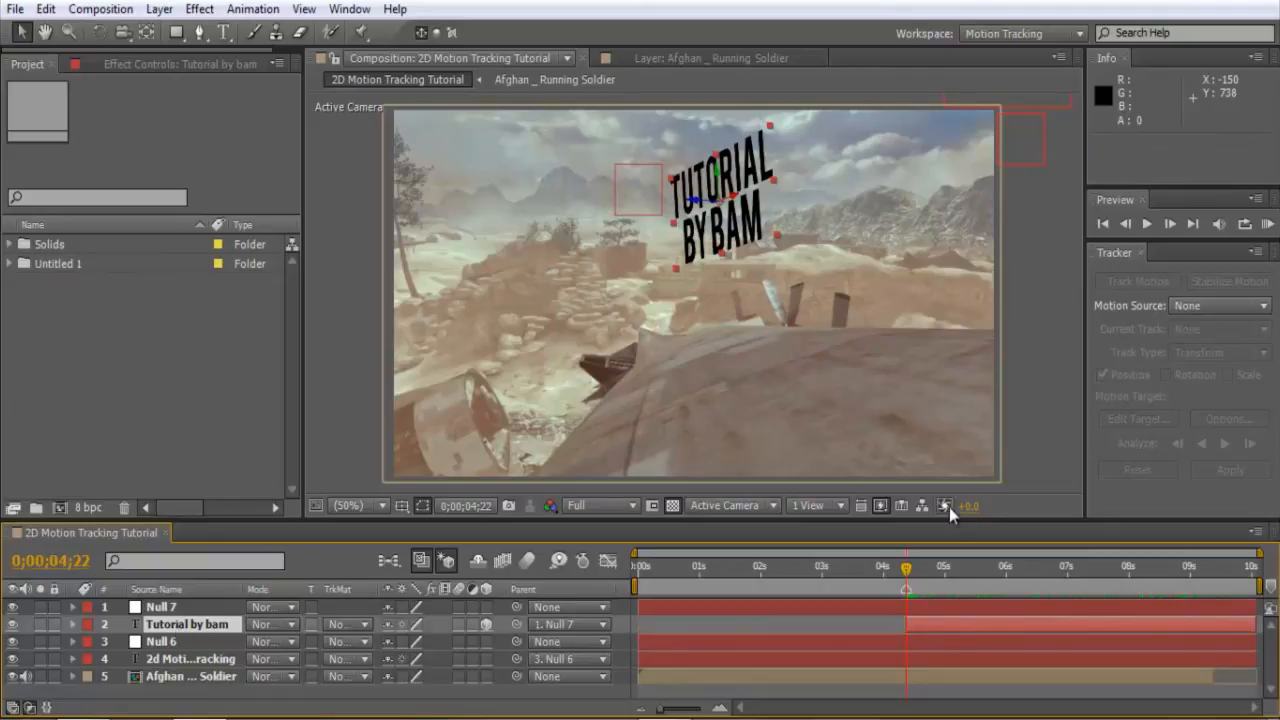
Scrub from the beginning through the wall shot to check the trimmed TUTORIAL BY BAM text's timing and tracking.
{"action": "left_click", "coordinate": [1163, 229]}
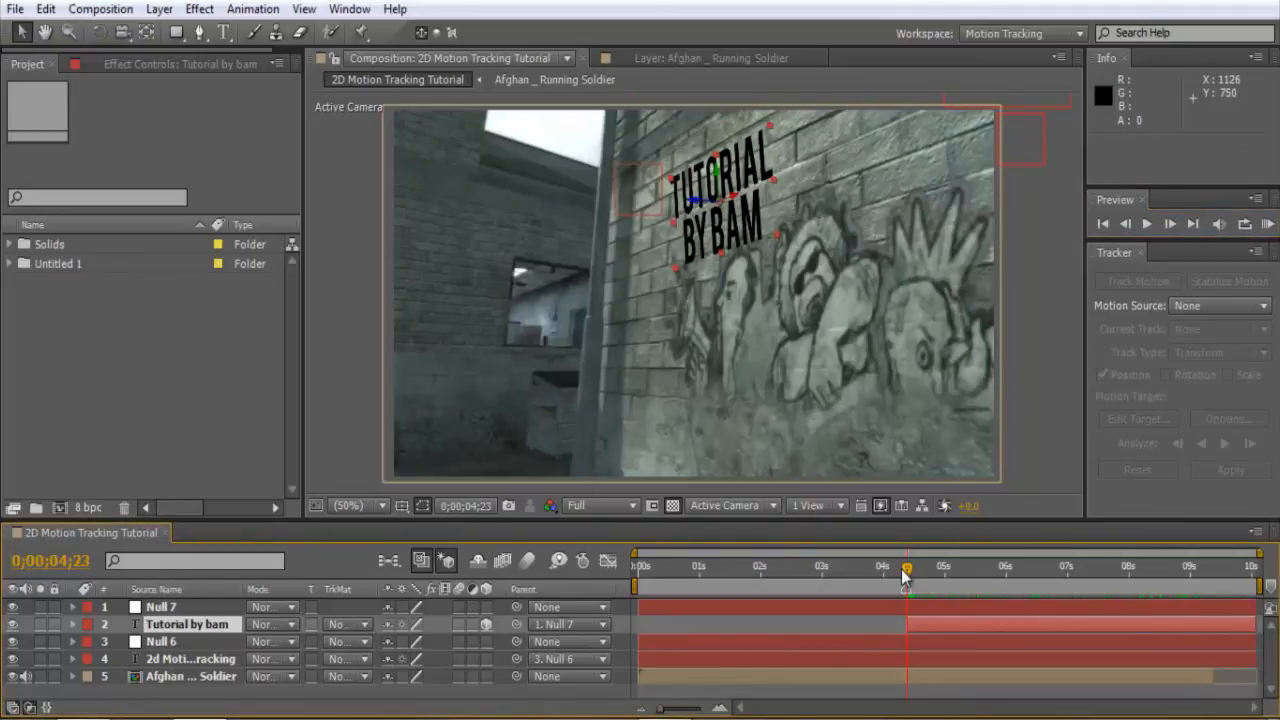
{"action": "left_click_drag", "start_coordinate": [906, 575], "coordinate": [640, 580]}
{"action": "left_click_drag", "start_coordinate": [724, 561], "coordinate": [1027, 582]}
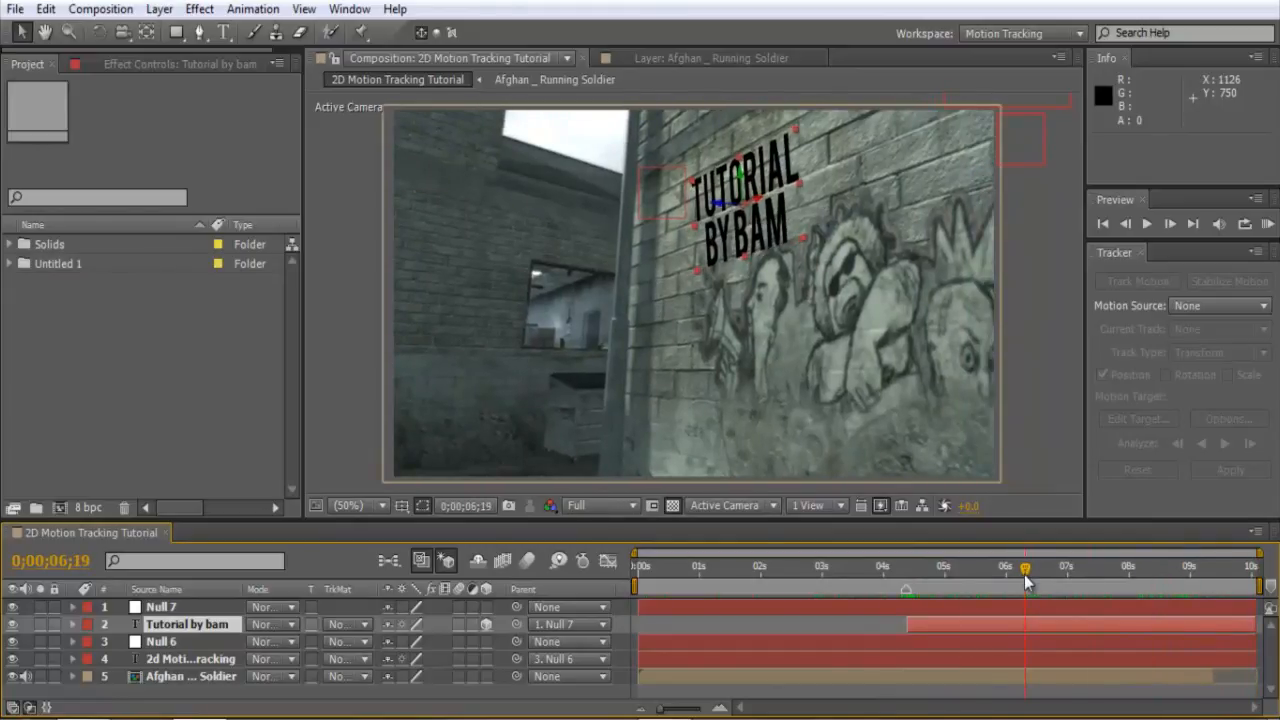